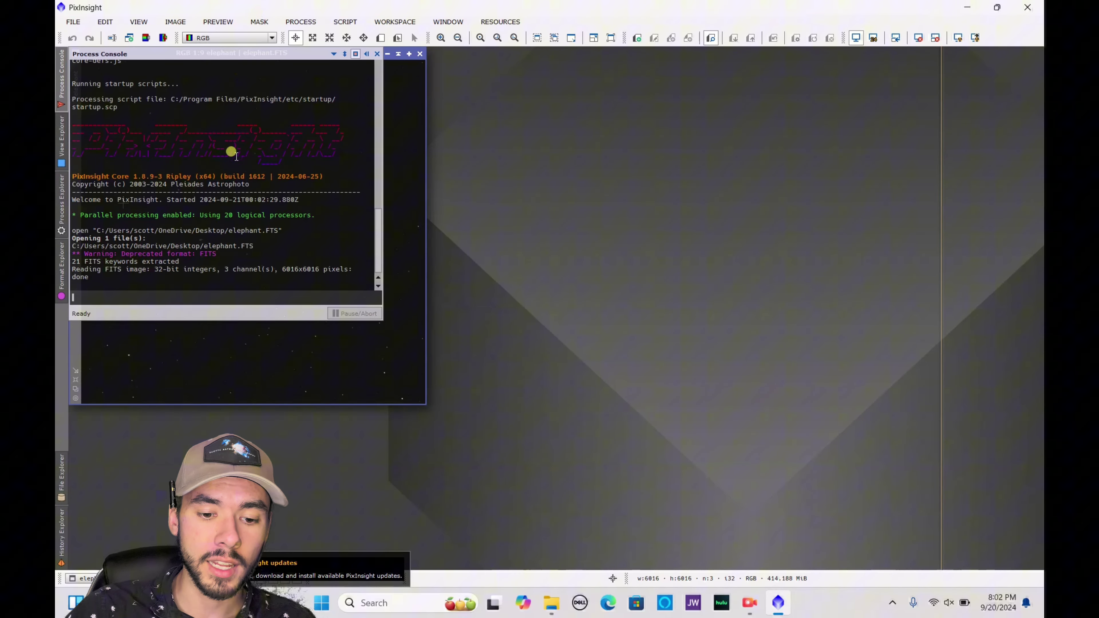
Load my workspace.xpsm, adding icons Process01–Process09, and maximize the PixInsight window
left_click_drag(81, 343, 478, 381)
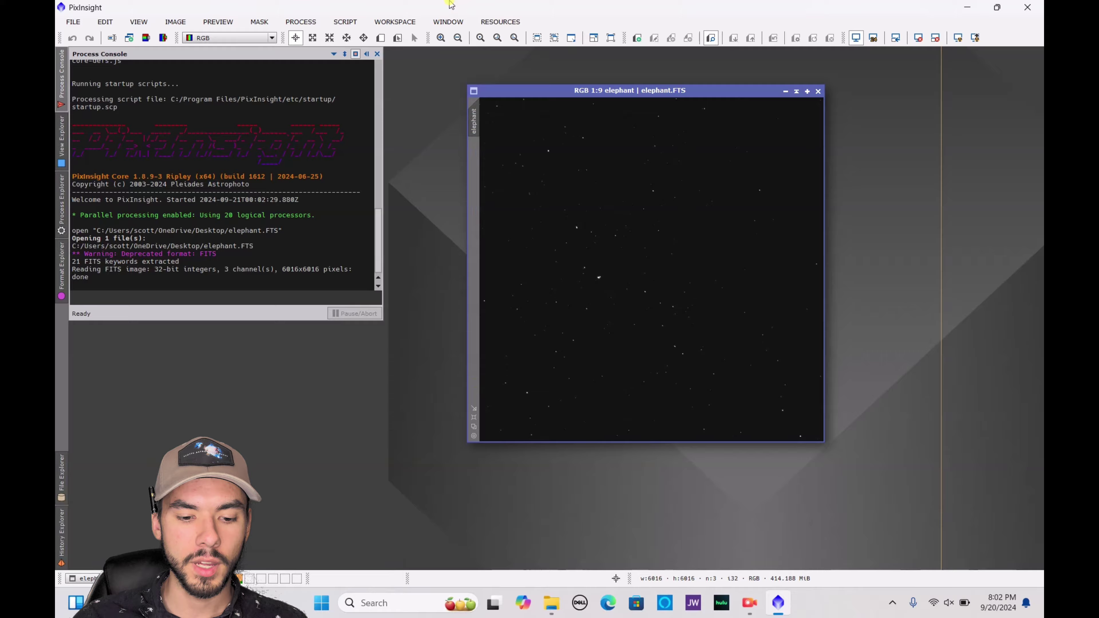
left_click_drag(450, 7, 453, 7)
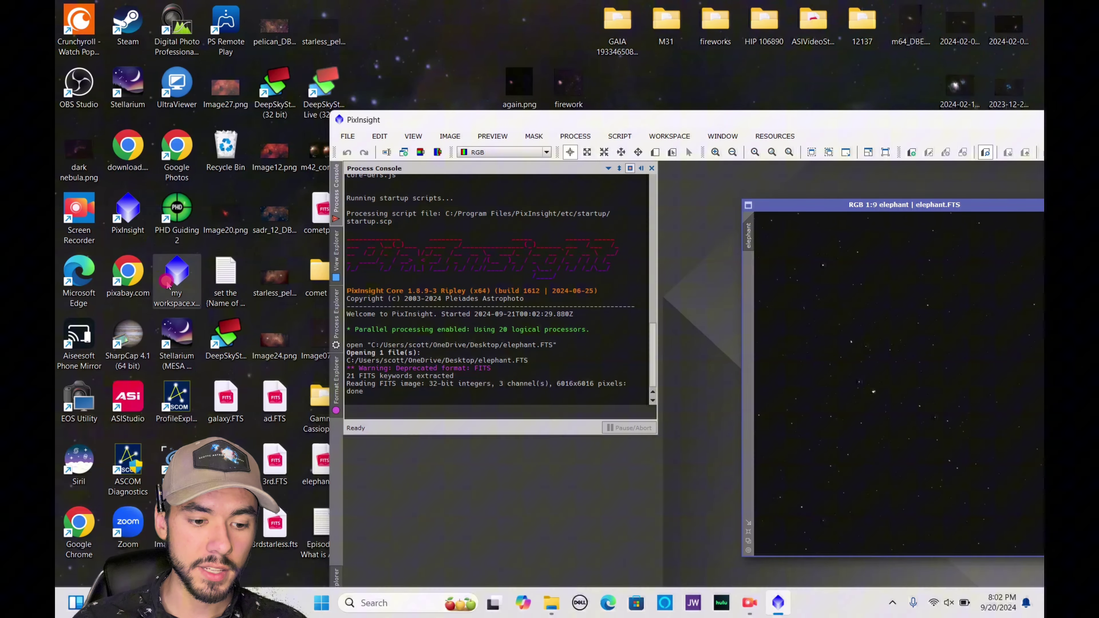
left_click_drag(657, 121, 420, 3)
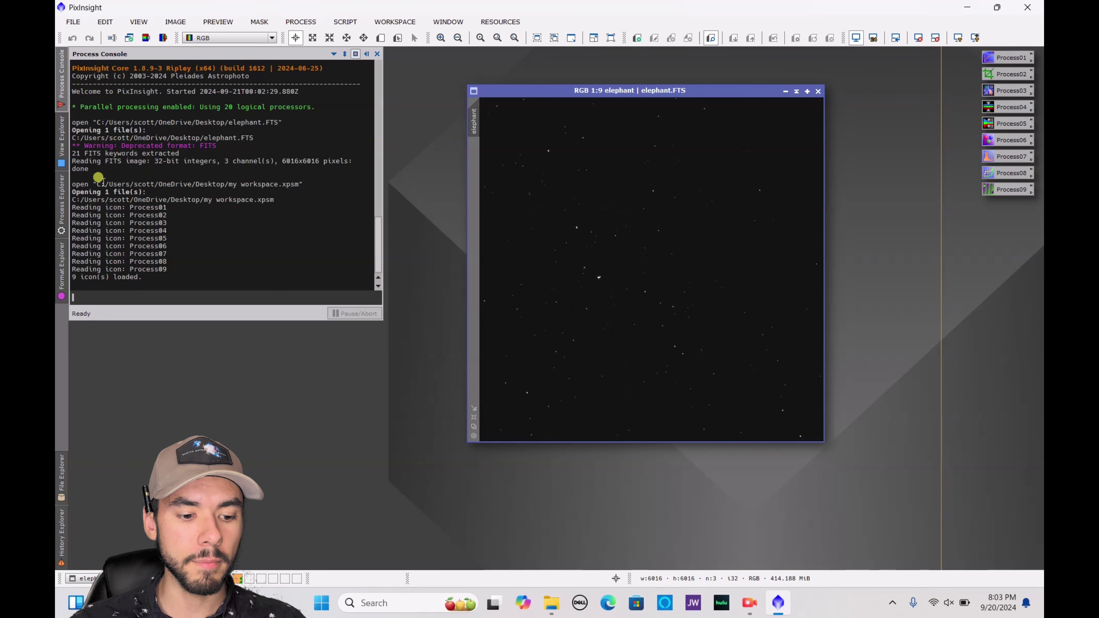
Apply a ScreenTransferFunction auto stretch to the elephant image to reveal dark nebula lanes
left_click(58, 194)
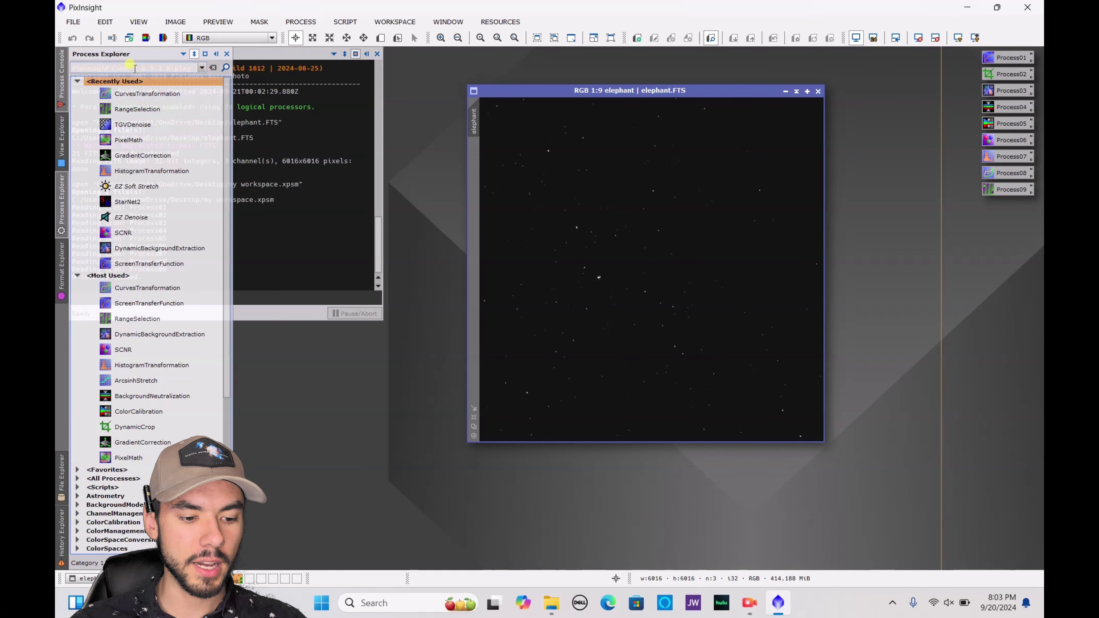
left_click(135, 67)
type("screen")
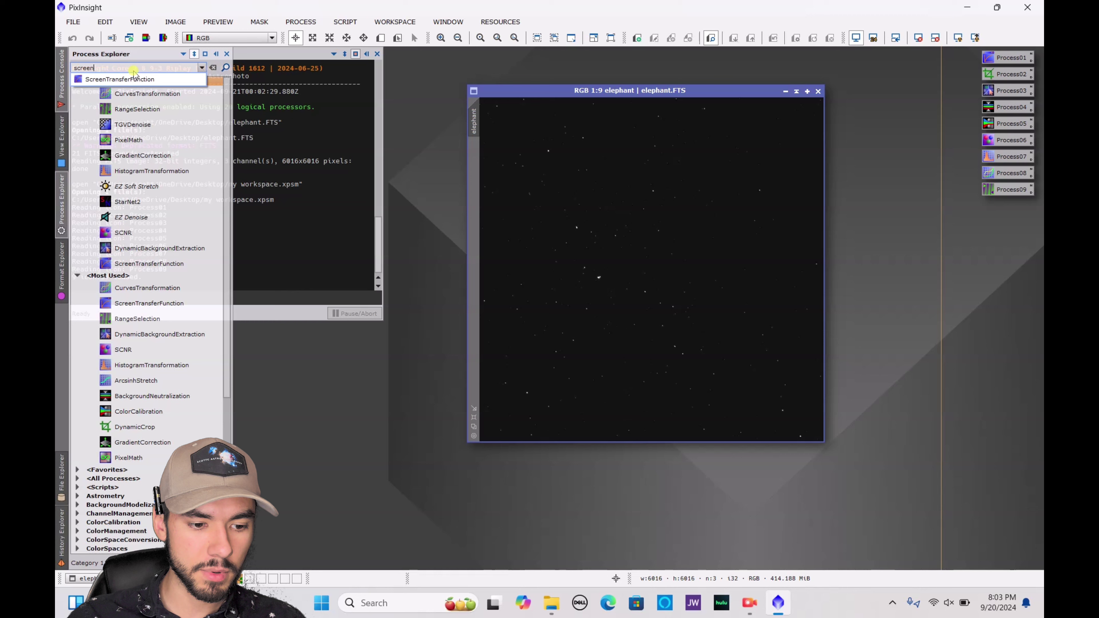
left_click(130, 79)
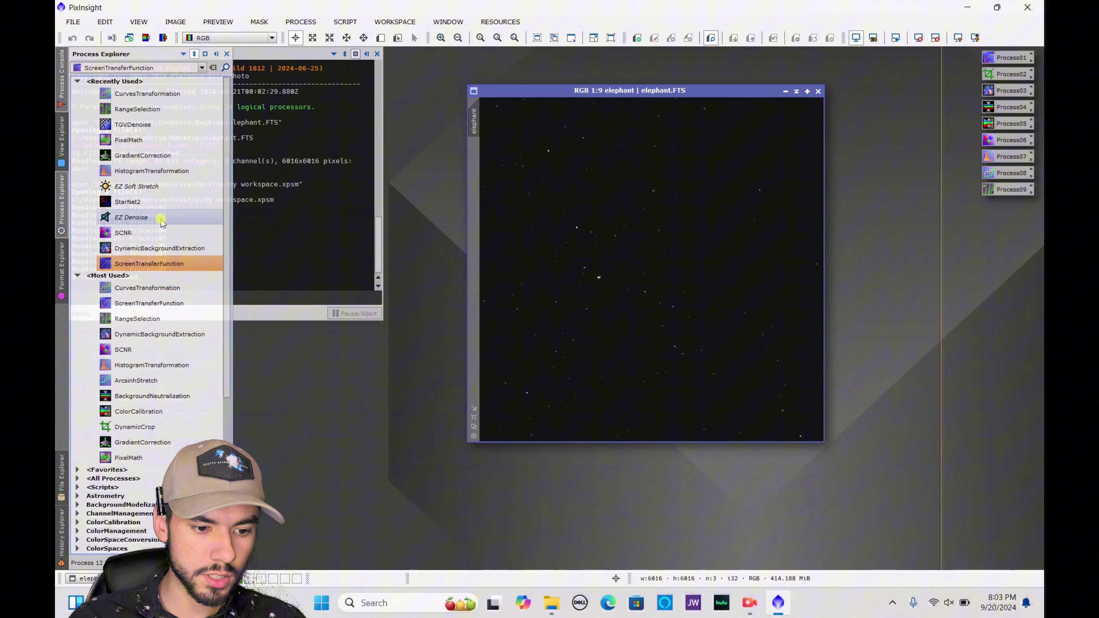
left_click(169, 263)
left_click(169, 264)
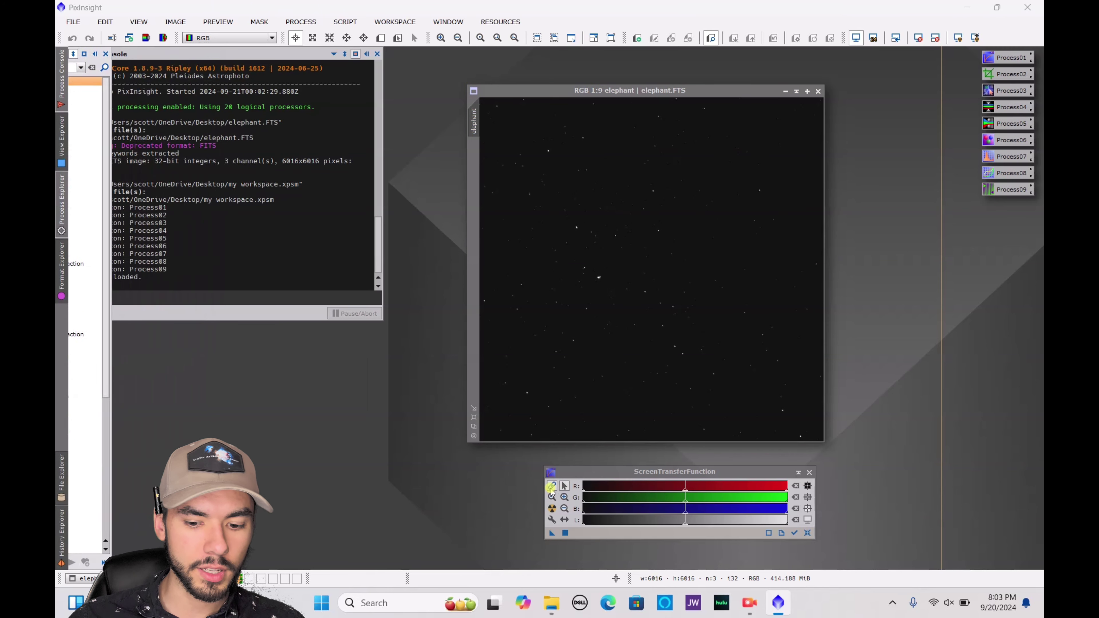
left_click(550, 487)
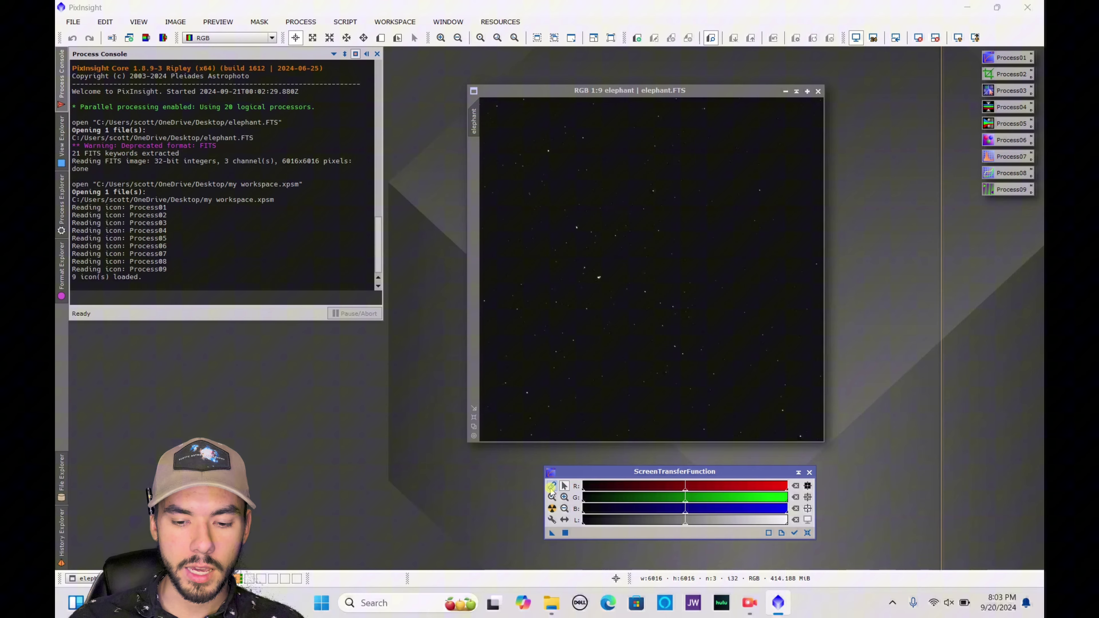
left_click(553, 509)
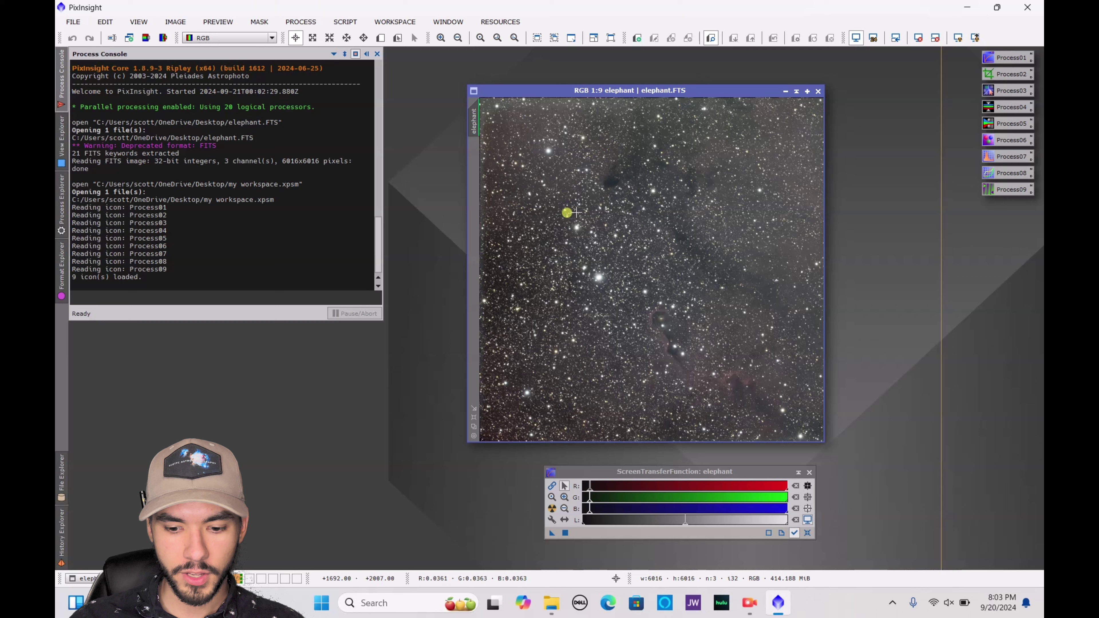
left_click_drag(656, 96, 599, 74)
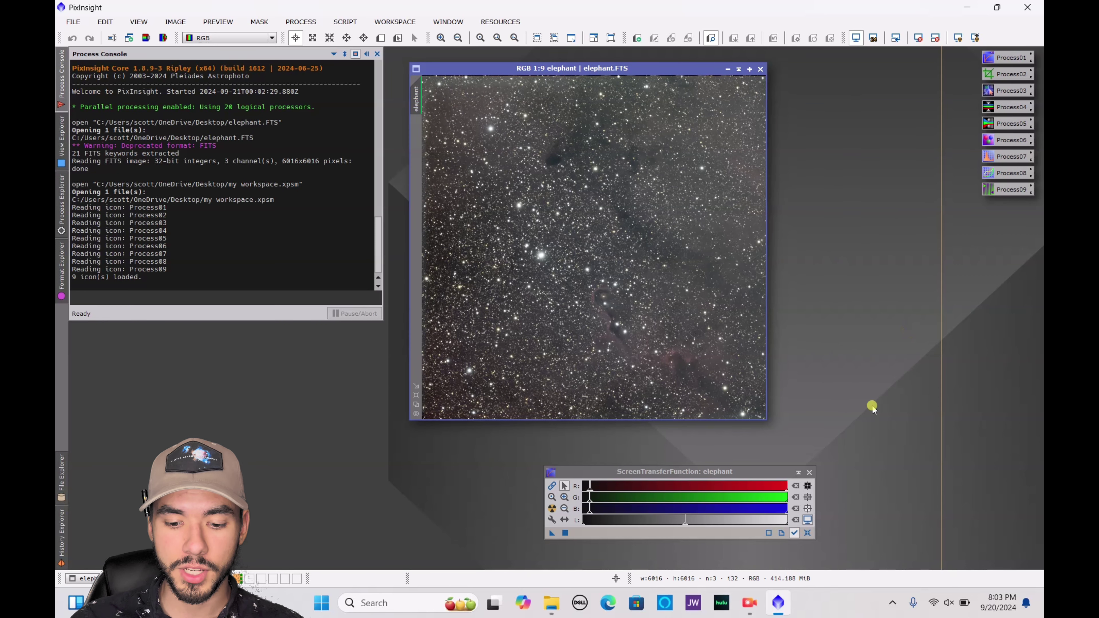
left_click(808, 472)
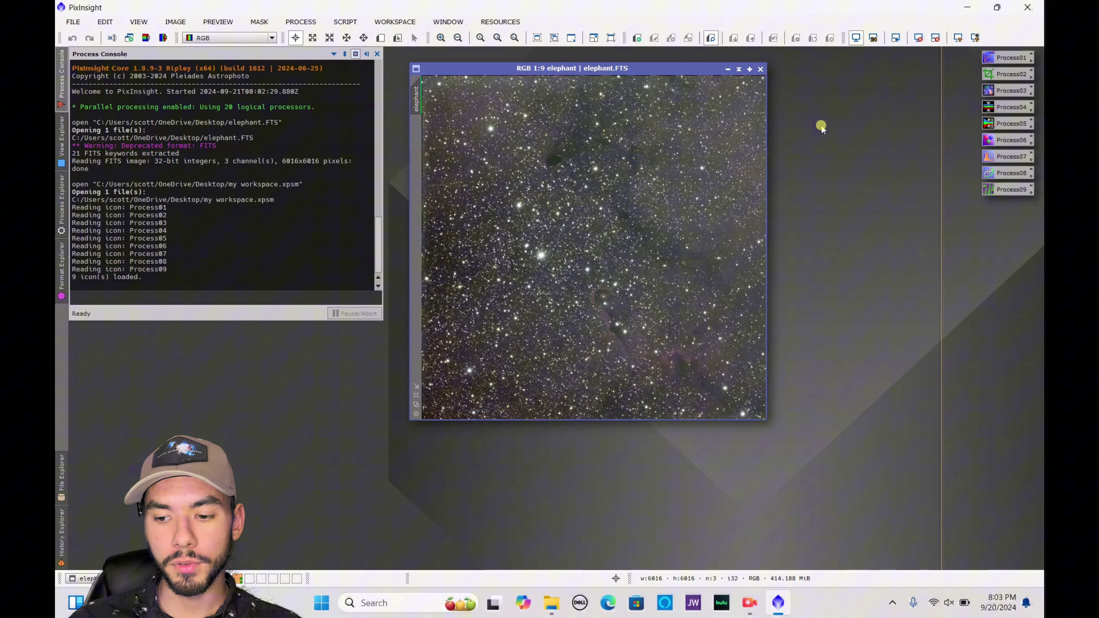
Draw a DynamicCrop box over nearly the whole elephant image, reaching its right edge
left_click(63, 197)
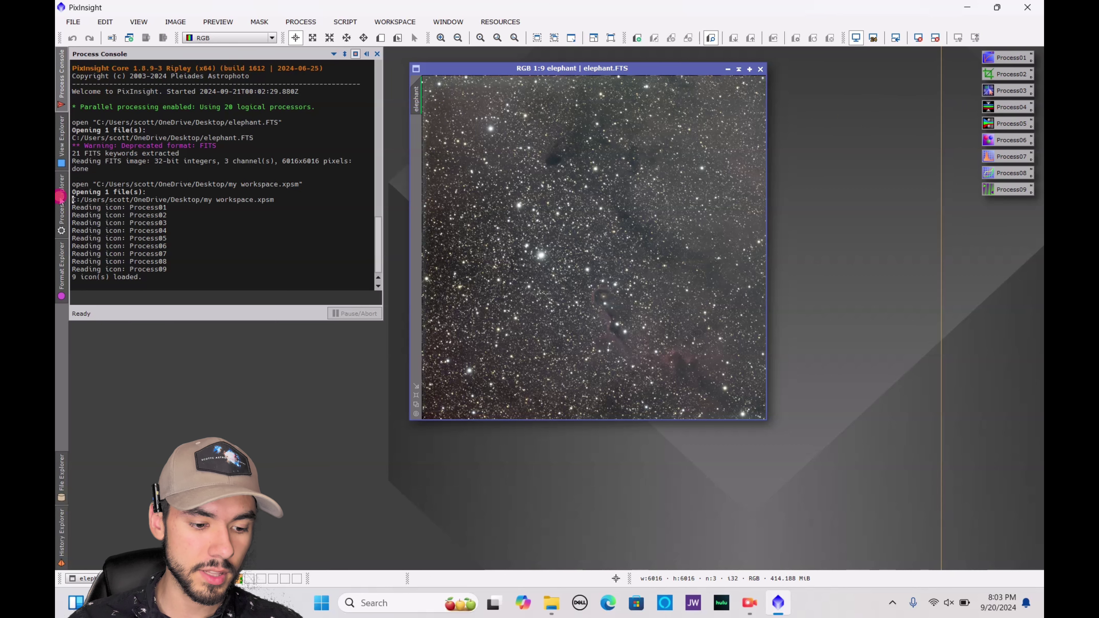
double_click(124, 68)
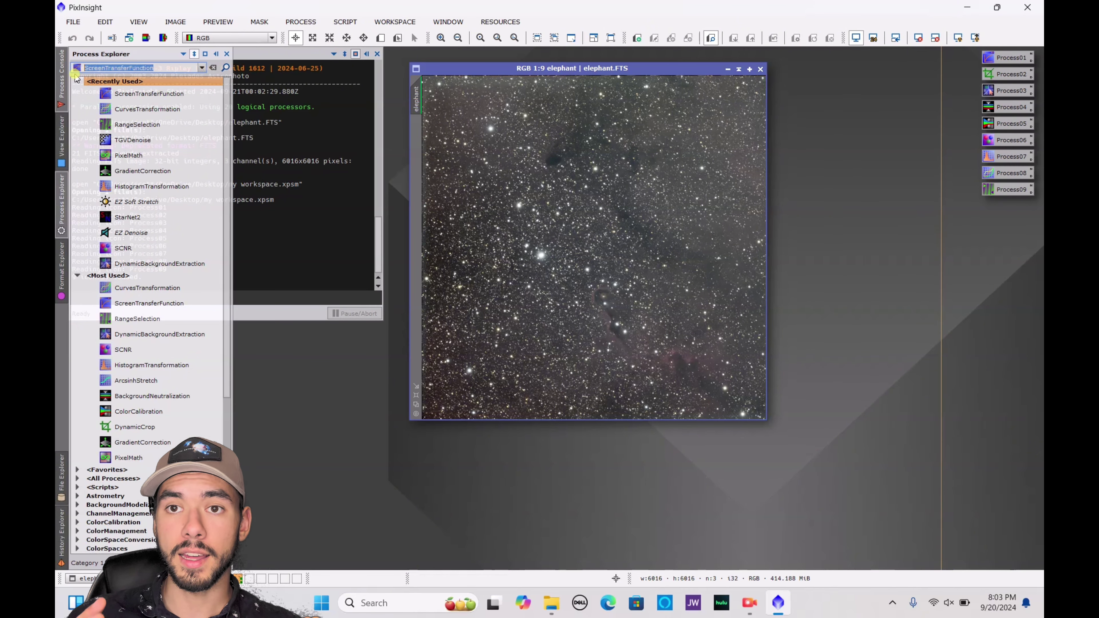
type("dy")
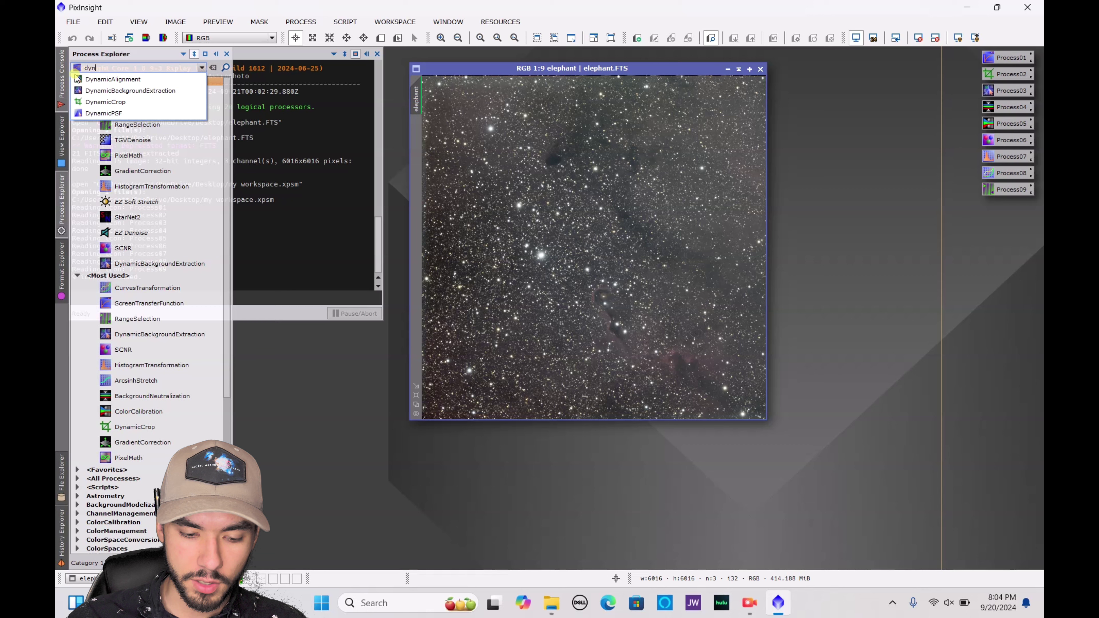
type("n")
left_click(105, 101)
left_click_drag(135, 309, 137, 314)
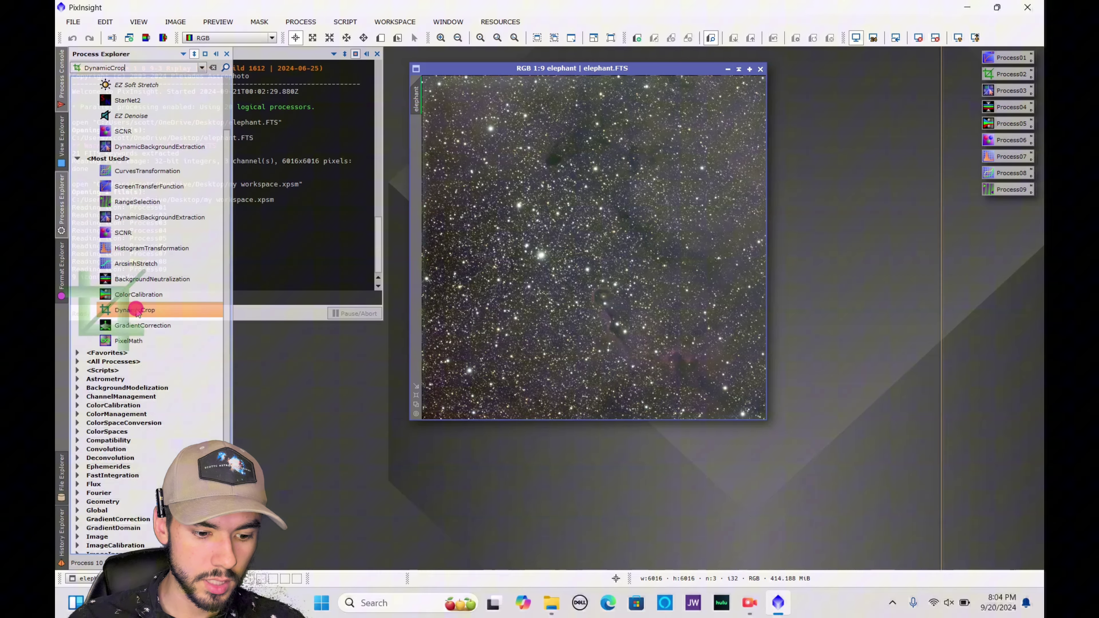
double_click(137, 312)
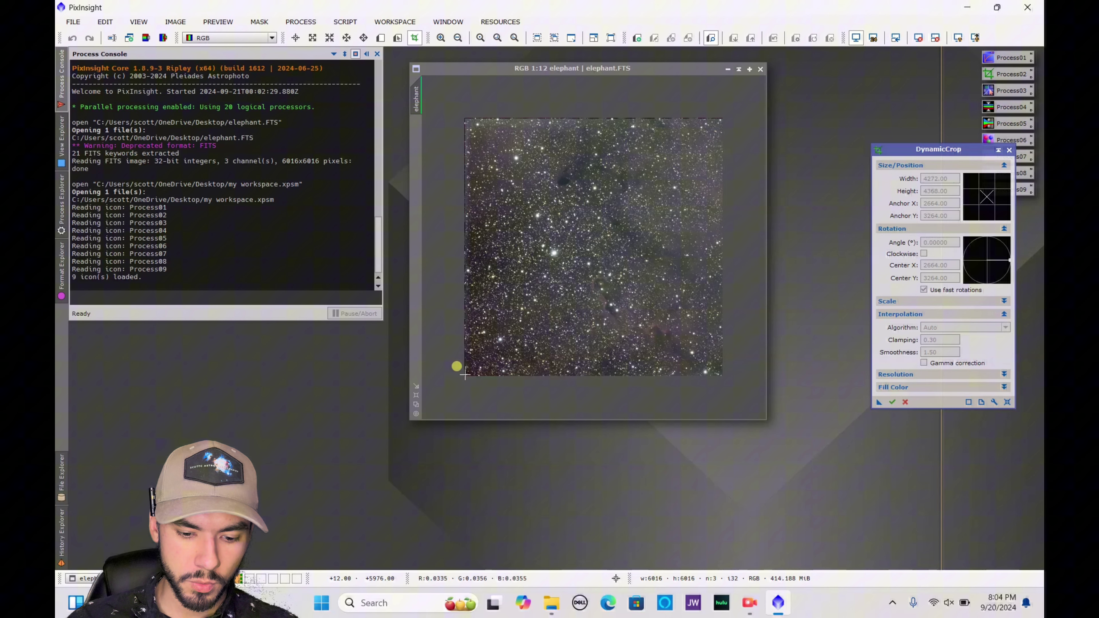
left_click_drag(465, 375, 724, 119)
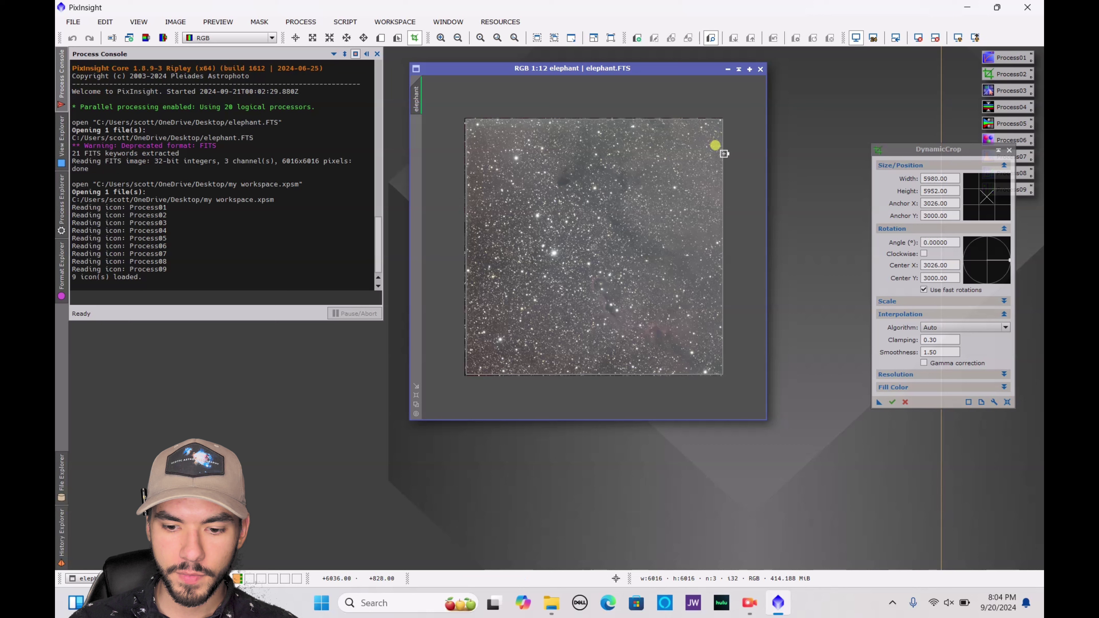
mouse_move(723, 155)
left_mouse_down()
mouse_move(689, 156)
mouse_move(725, 158)
left_mouse_up()
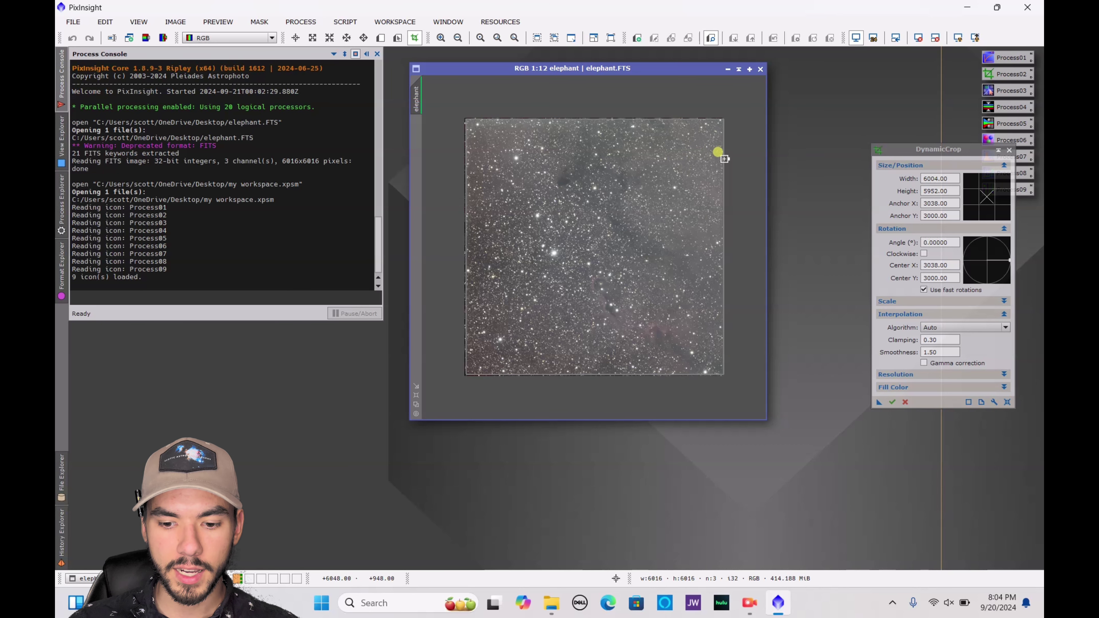
Rotate the crop 0.142° and apply it, giving a 6004×5952 pixel image
mouse_move(720, 111)
left_mouse_down()
mouse_move(623, 116)
mouse_move(669, 104)
mouse_move(716, 124)
left_mouse_up()
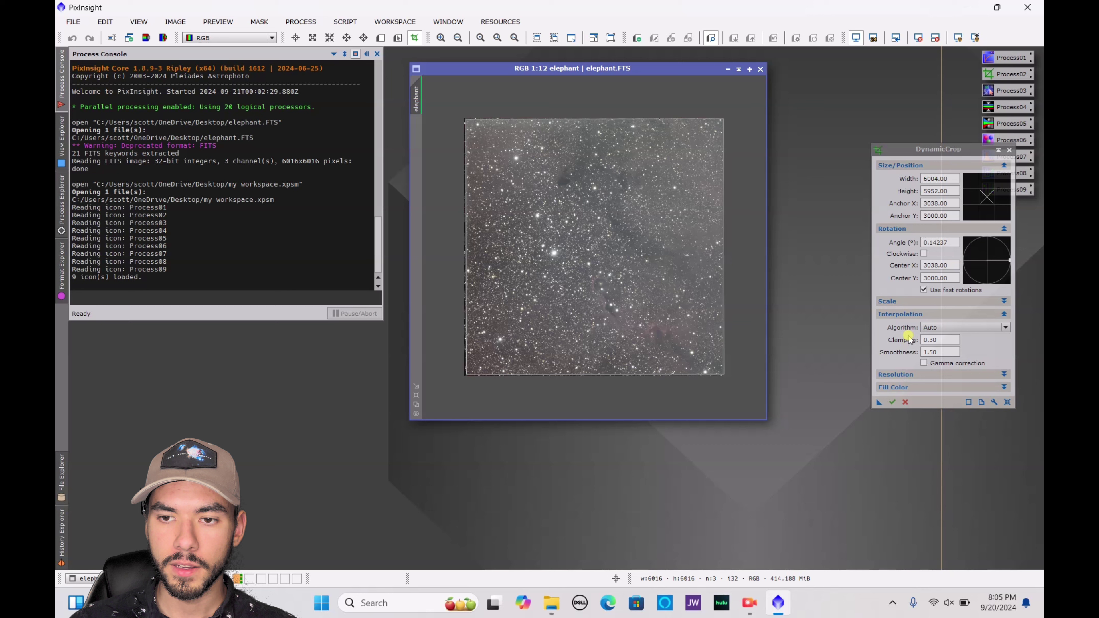
left_click(891, 403)
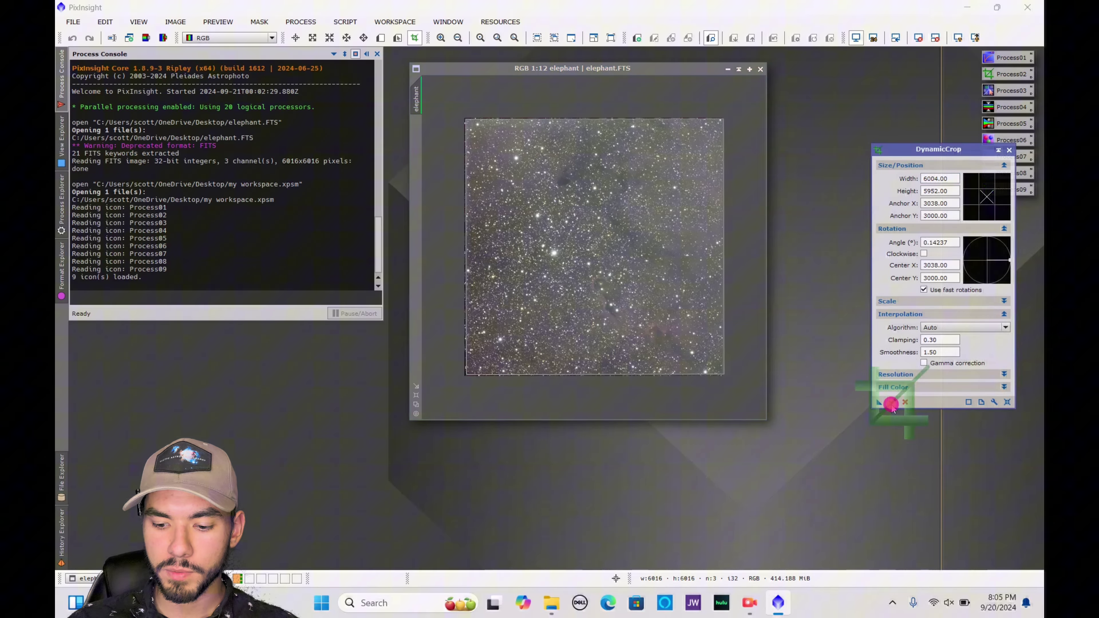
left_click(1010, 151)
scroll(607, 277, "up", 1)
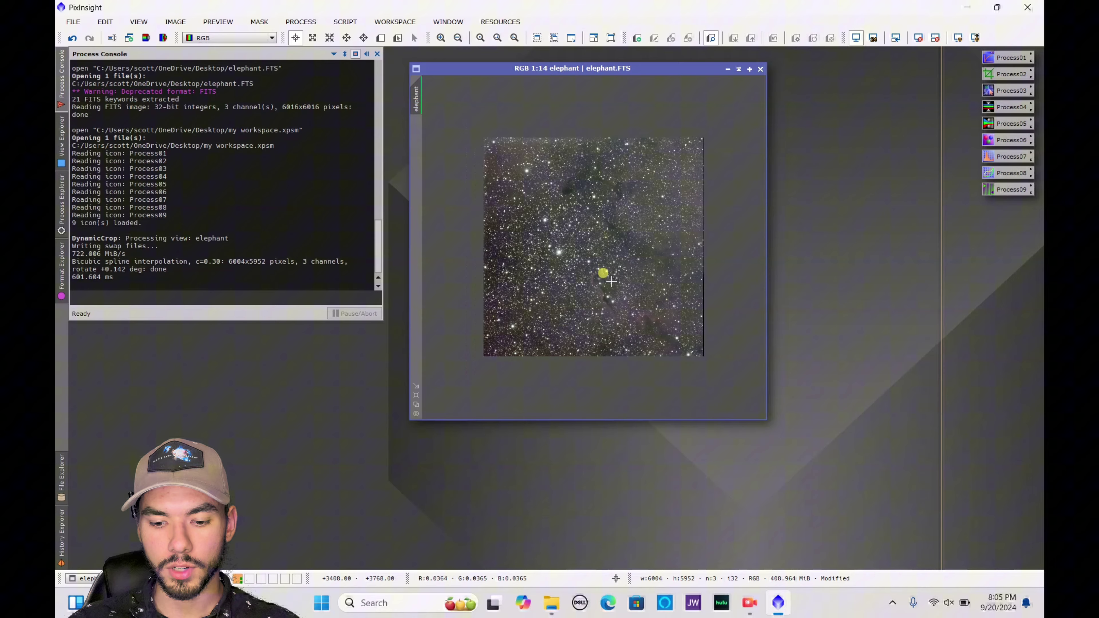
scroll(611, 281, "up", 2)
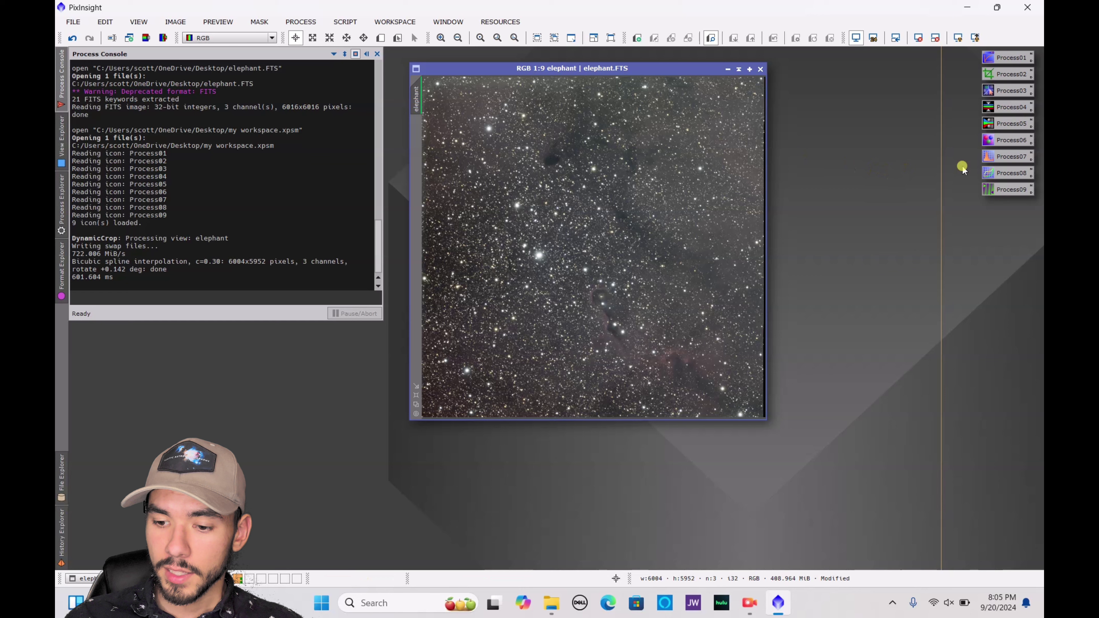
Launch the ImageSolver script by searching the process list for 'images'
left_click(58, 231)
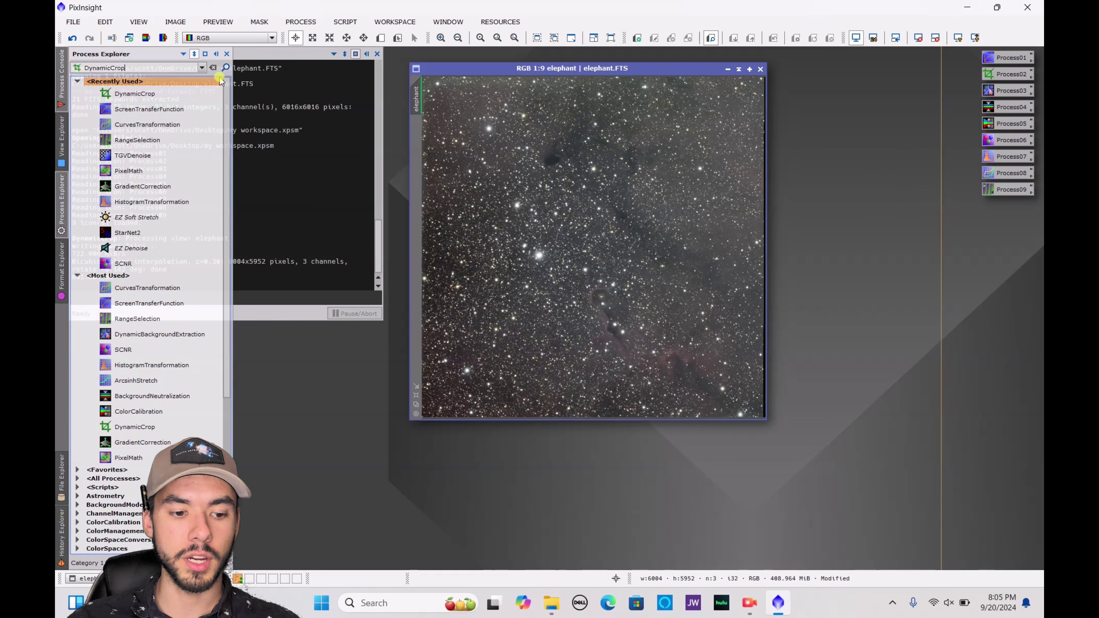
left_click(57, 187)
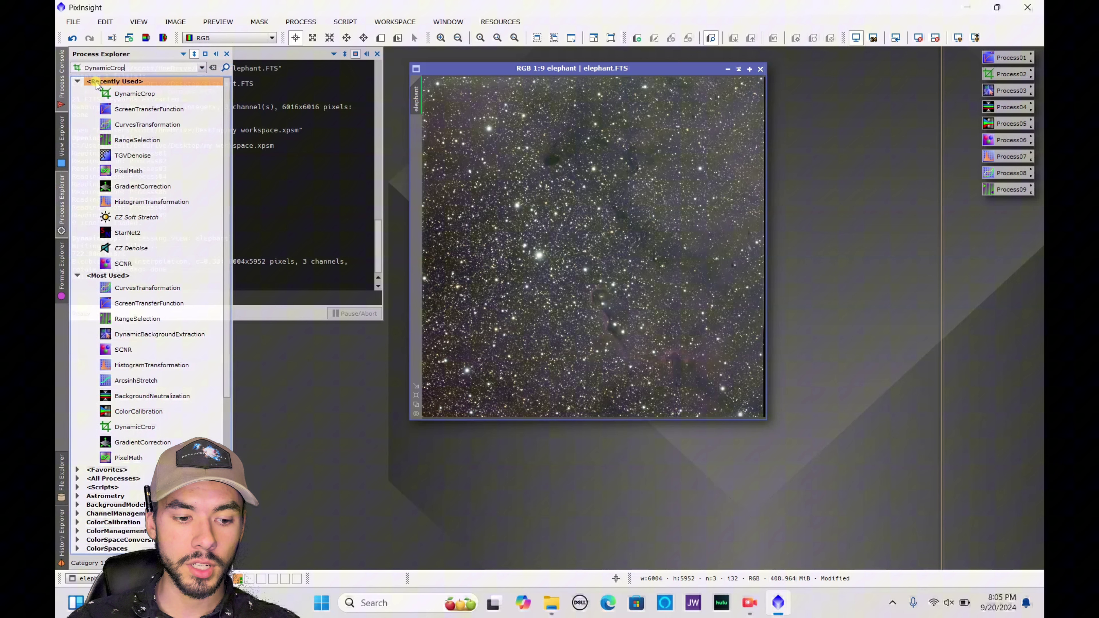
left_click(136, 68)
type("DynamicCro")
key("Return")
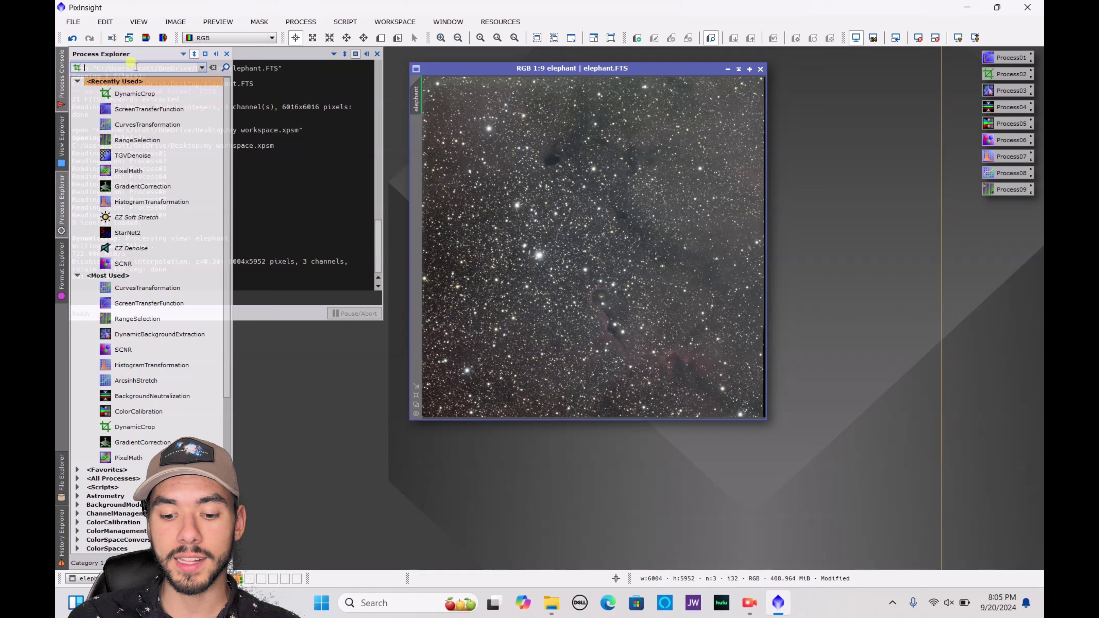
left_click(136, 68)
type("im")
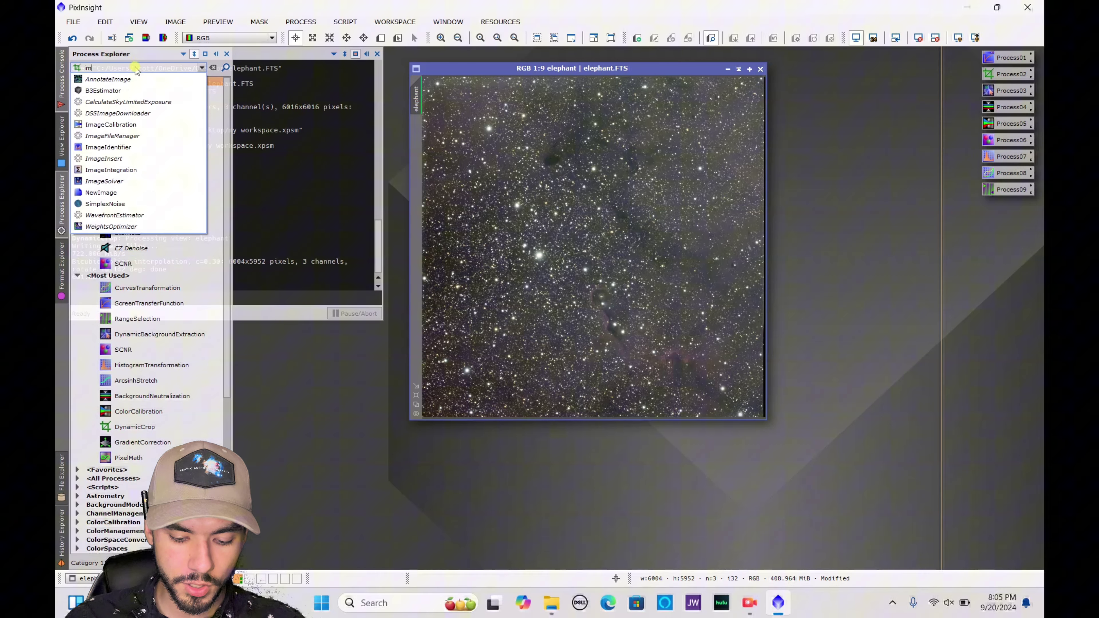
type("ageso")
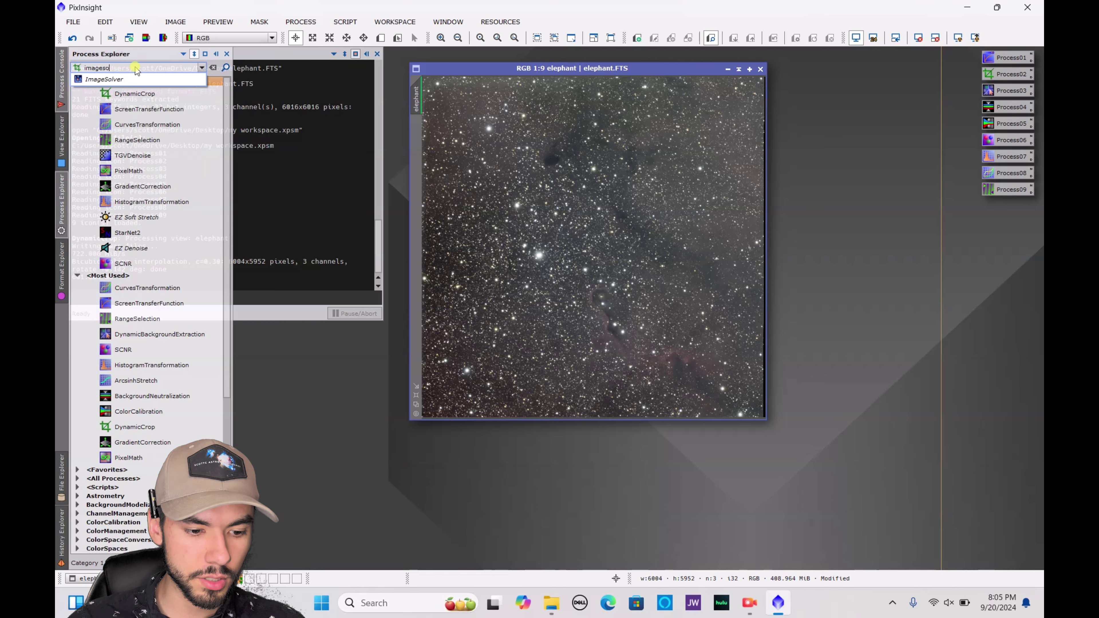
left_click(121, 79)
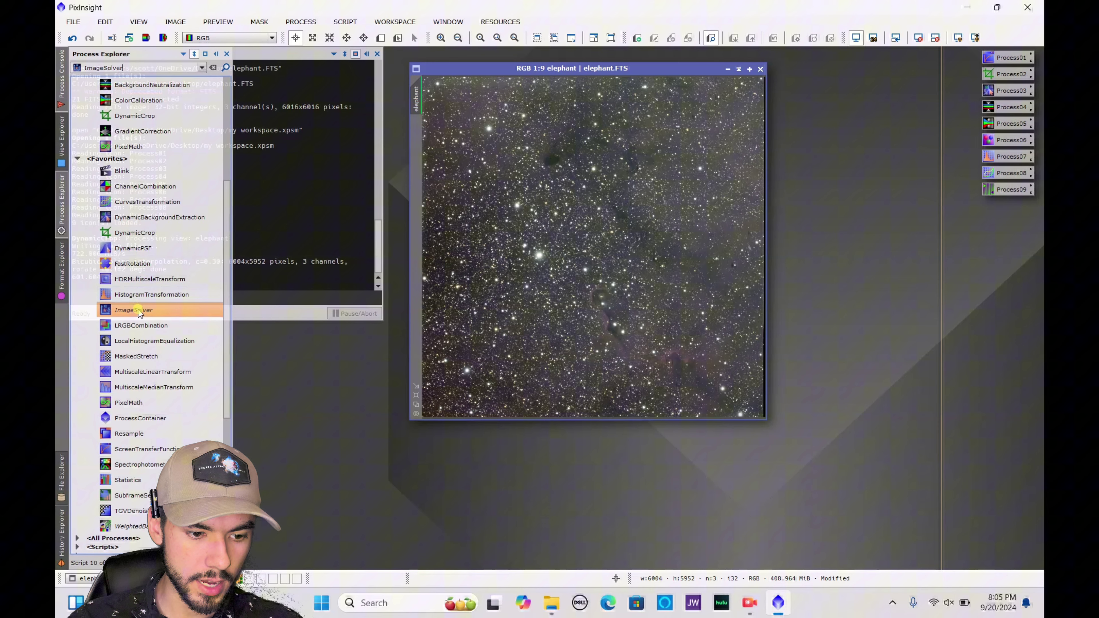
left_click_drag(136, 310, 691, 339)
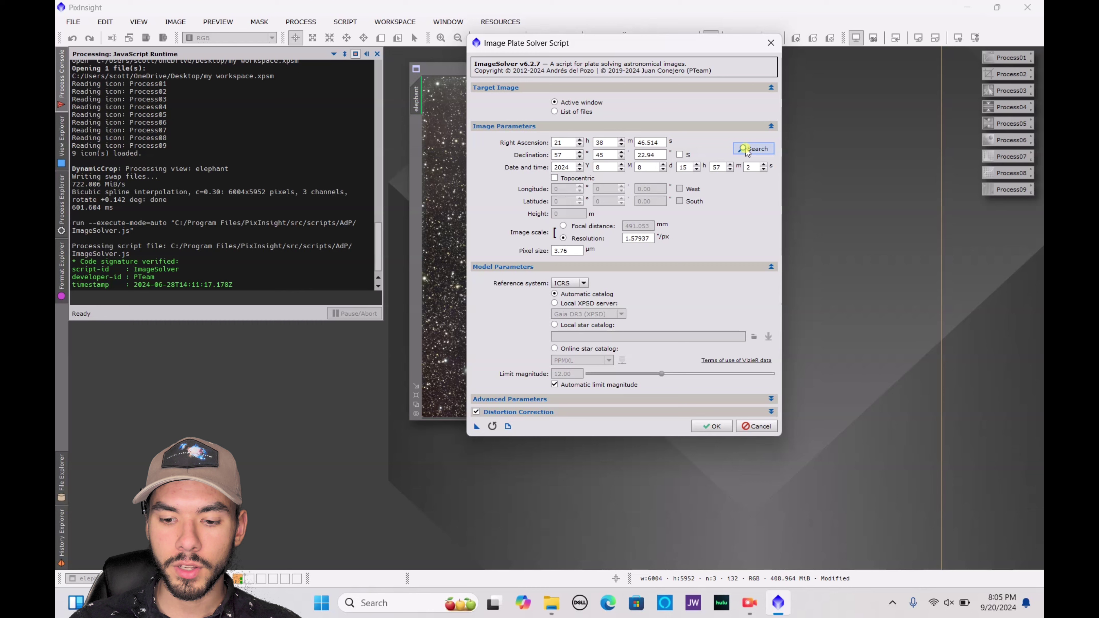
Solve with the target's coordinates, focal distance 491.053 mm and 3.76 µm pixel size
left_click(734, 148)
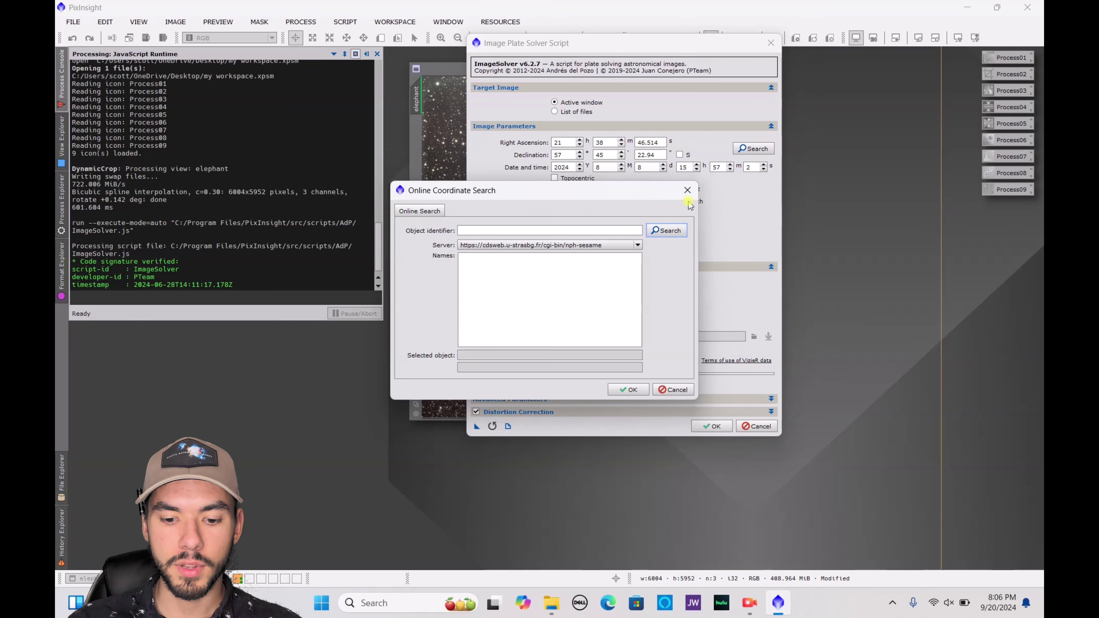
left_click(688, 190)
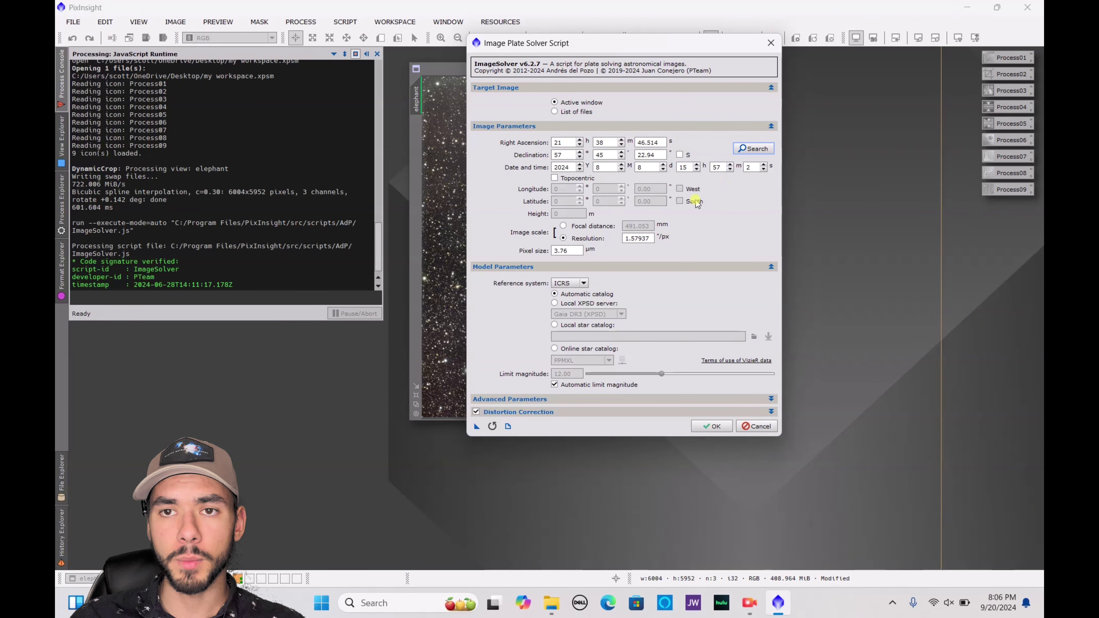
left_click(580, 227)
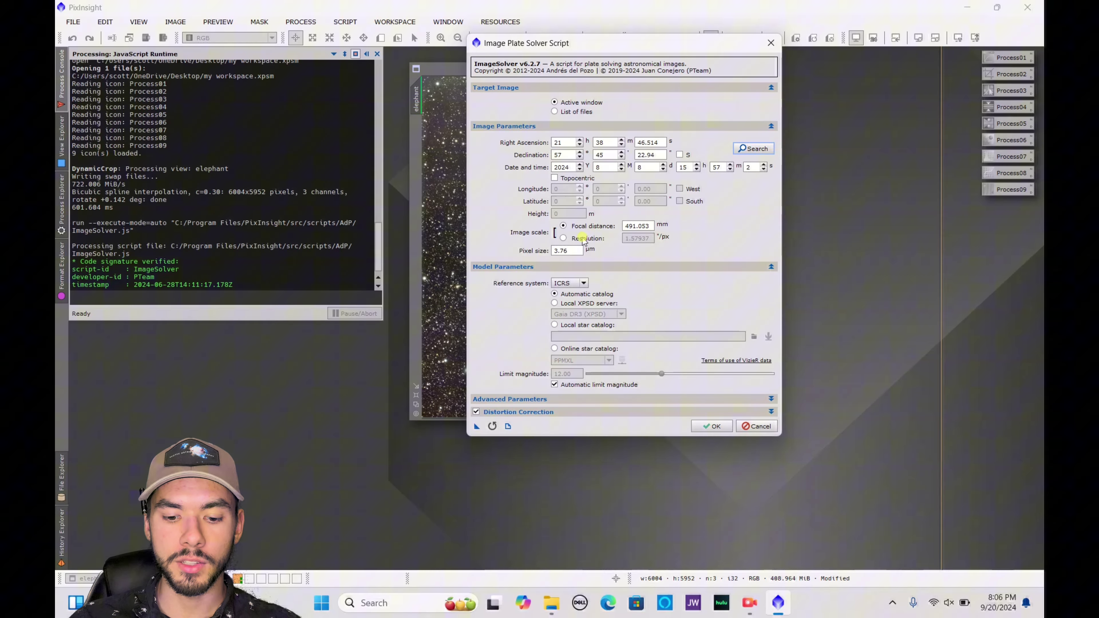
left_click(573, 251)
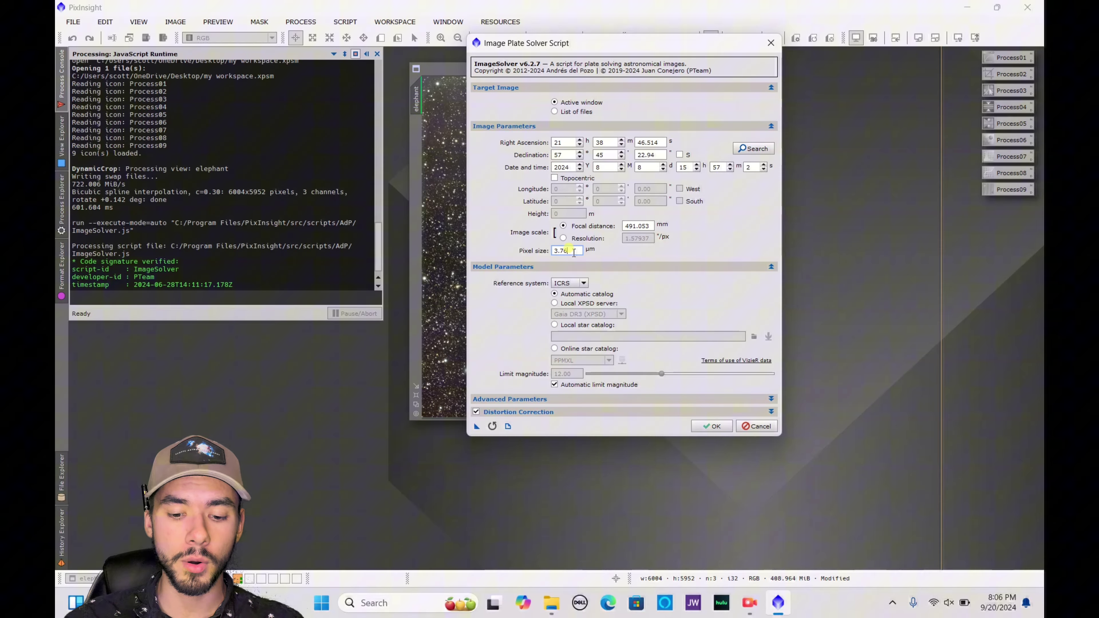
left_click(709, 424)
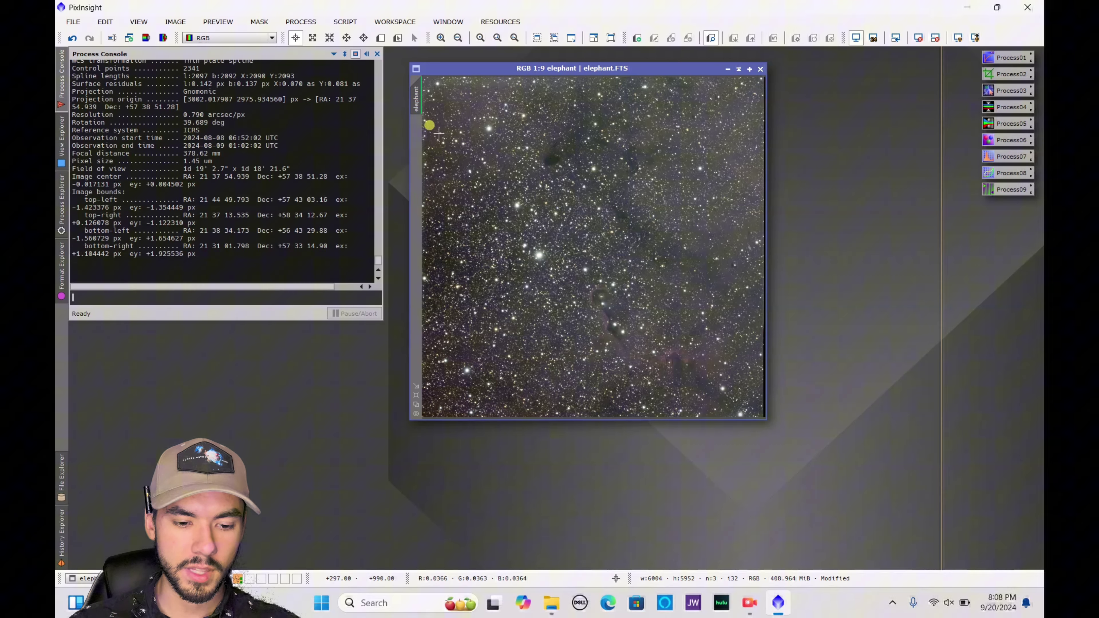
Search Process Explorer for 'phot' to list PhotometricColorCalibration and SpectrophotometricColorCalibration
left_click(62, 199)
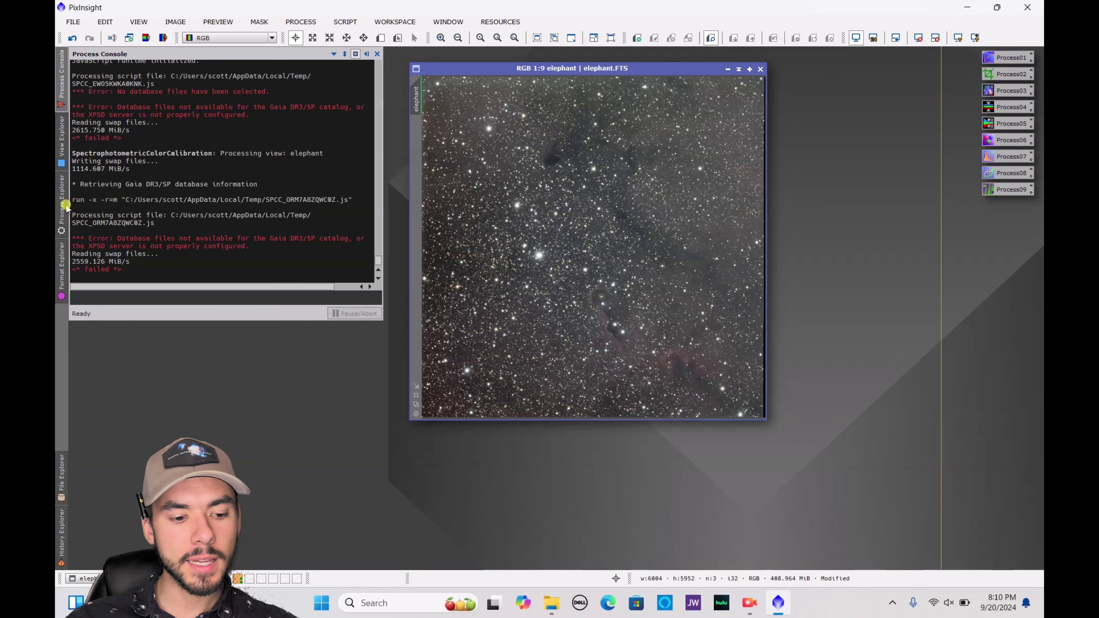
left_click(63, 204)
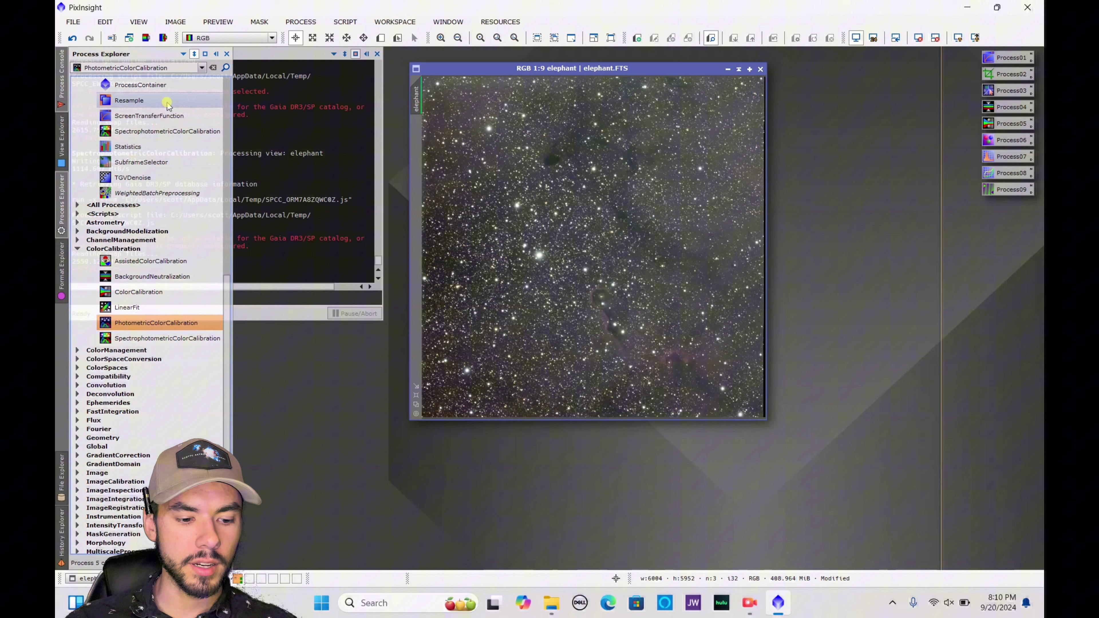
left_click(177, 66)
key("BackSpace")
key("BackSpace")
key("BackSpace")
key("BackSpace")
key("BackSpace")
key("BackSpace")
key("BackSpace")
key("BackSpace")
key("BackSpace")
key("BackSpace")
key("BackSpace")
key("BackSpace")
key("BackSpace")
key("BackSpace")
key("BackSpace")
key("BackSpace")
key("BackSpace")
key("BackSpace")
key("BackSpace")
key("BackSpace")
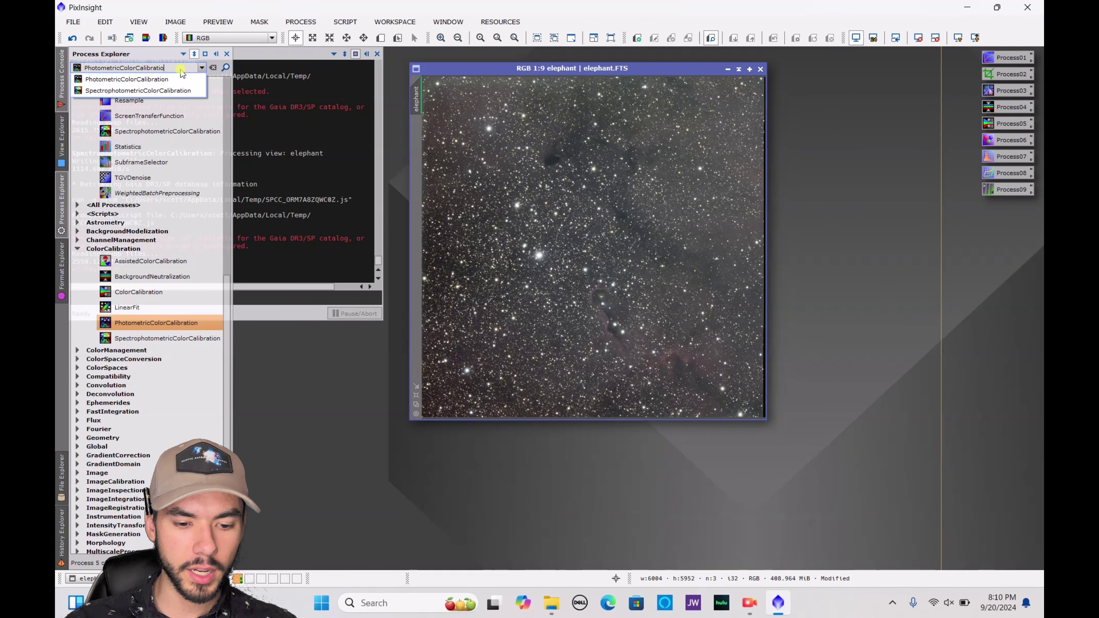
key("BackSpace")
key("BackSpace")
key("BackSpace")
key("BackSpace")
key("BackSpace")
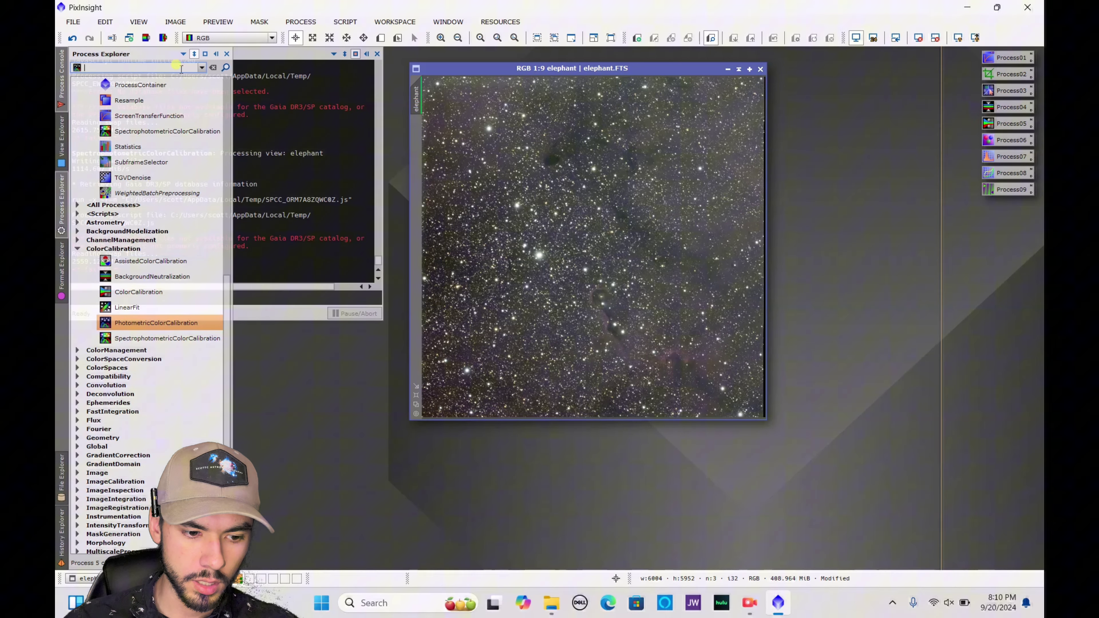
type("photo")
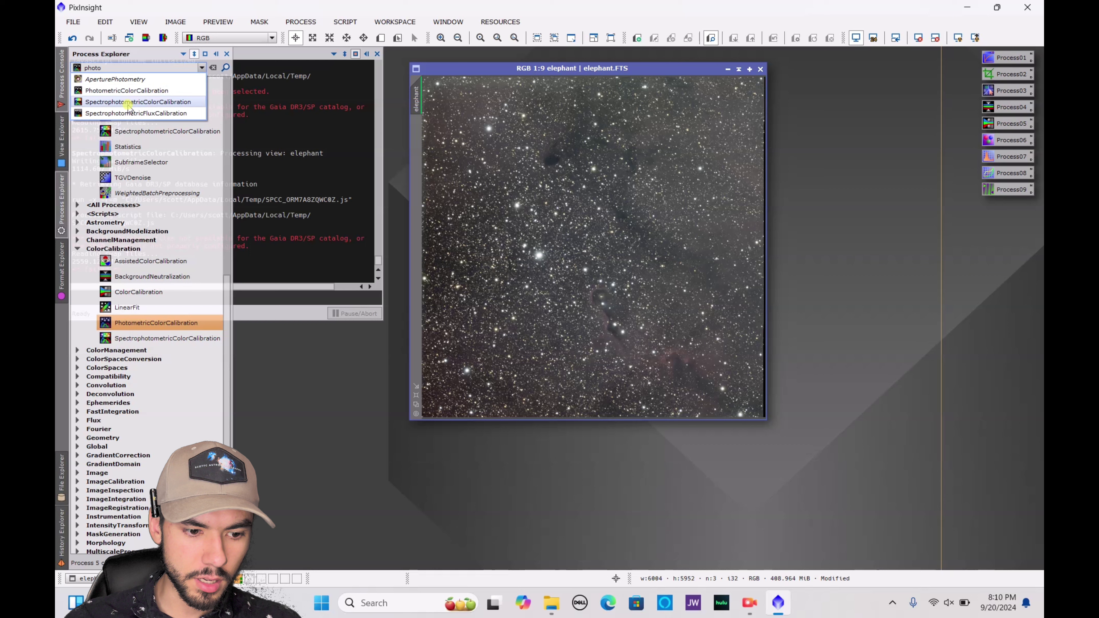
Run PhotometricColorCalibration on the elephant image with the Average Spiral Galaxy reference
left_click(105, 92)
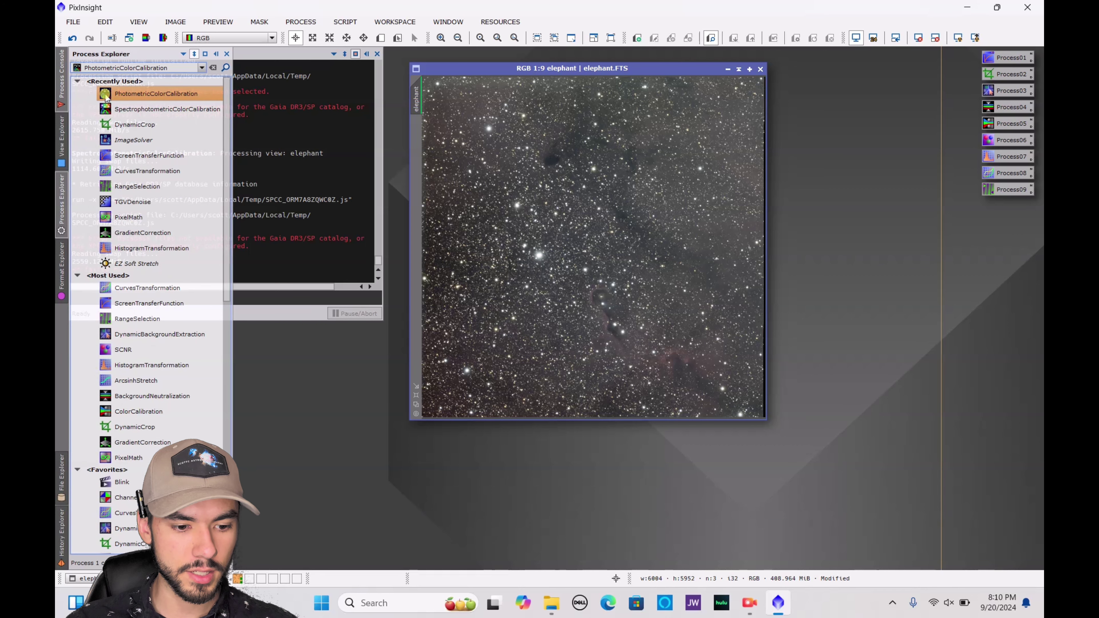
double_click(104, 94)
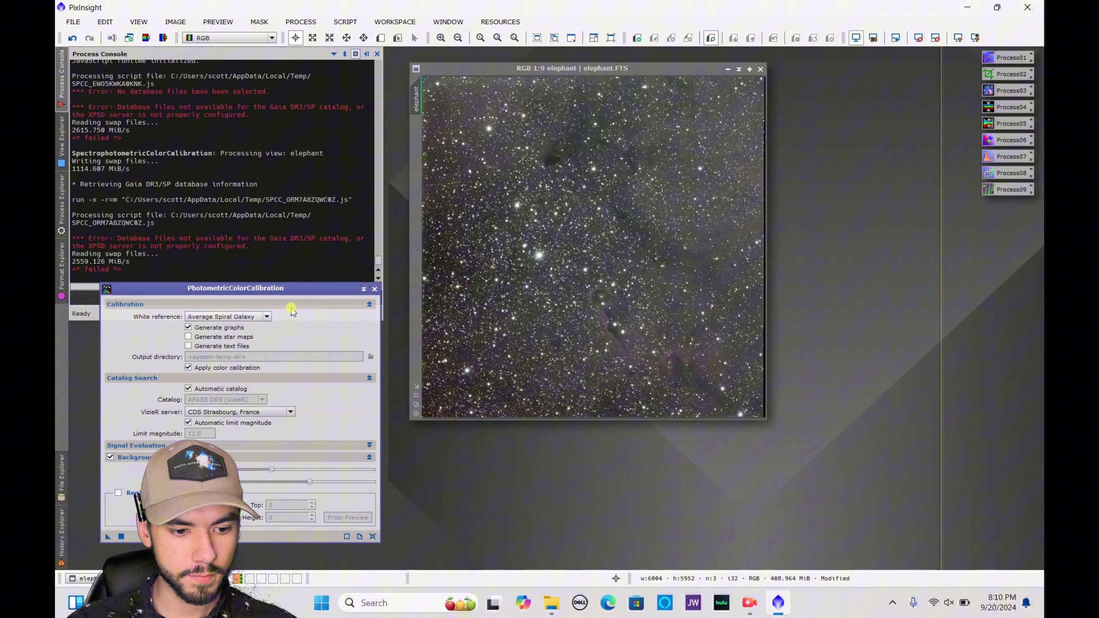
left_click(285, 288)
left_click_drag(286, 288, 619, 108)
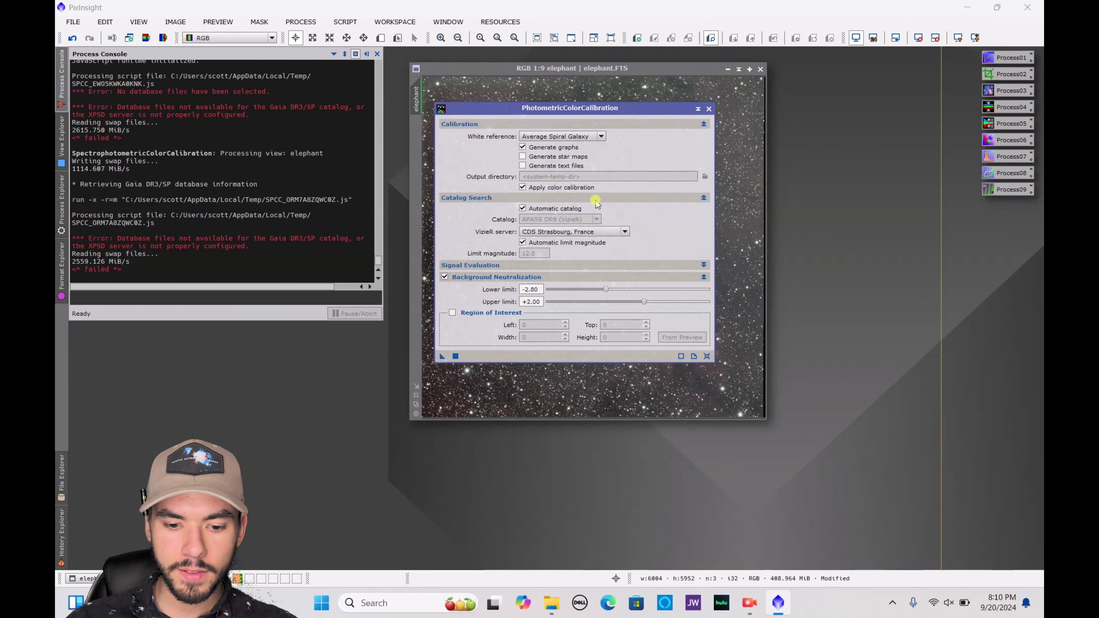
left_click(455, 356)
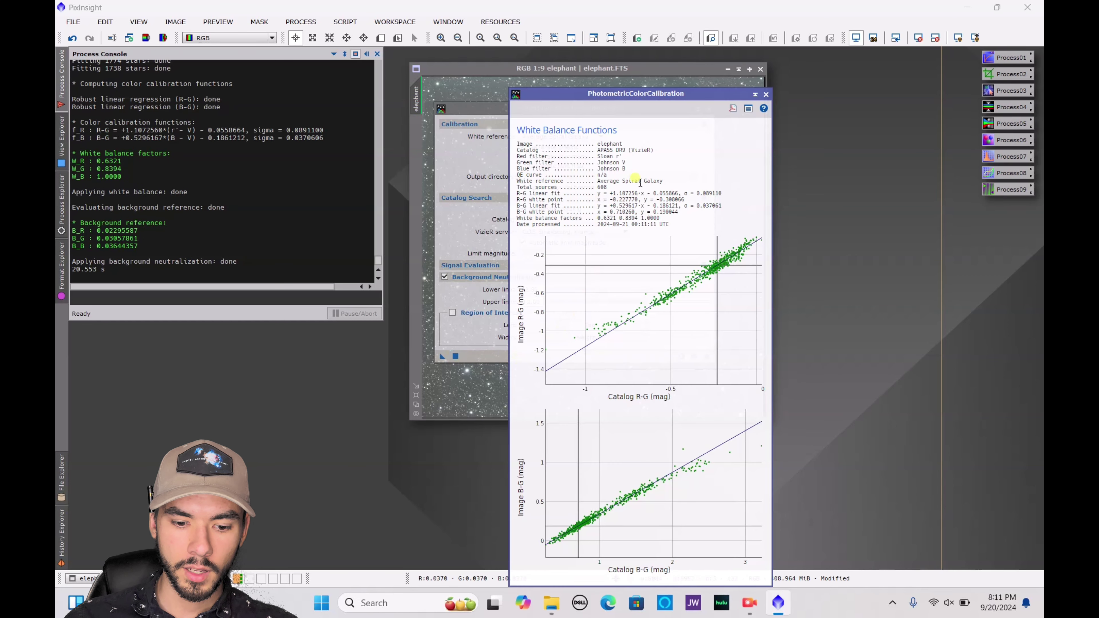
Iconize the white balance graph window at the upper right and close the calibration dialog
left_click_drag(669, 95, 572, 70)
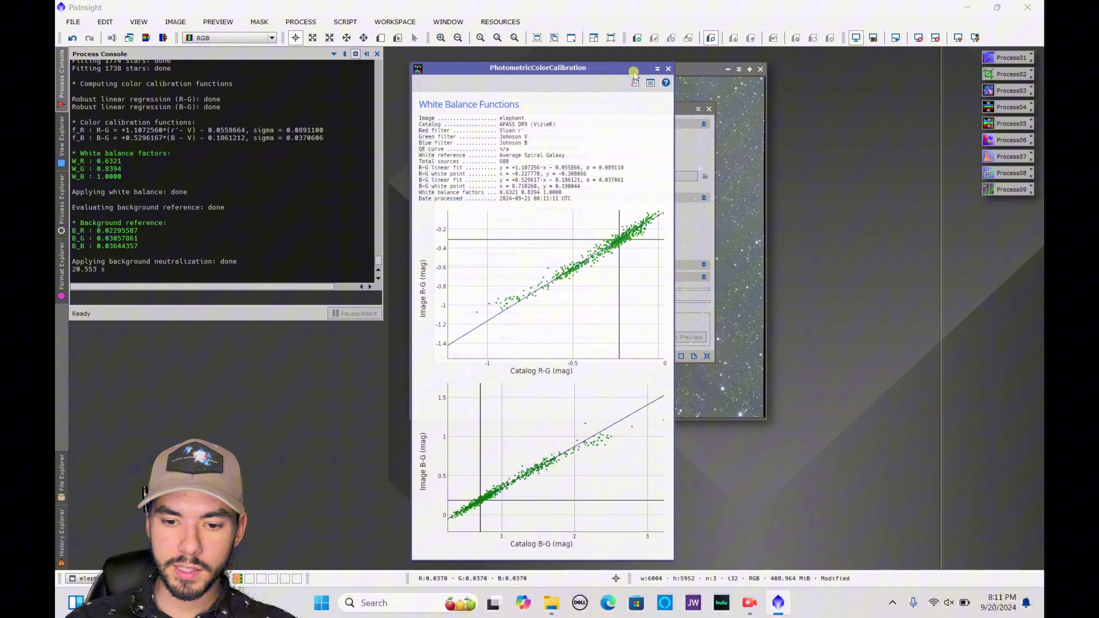
left_click(656, 70)
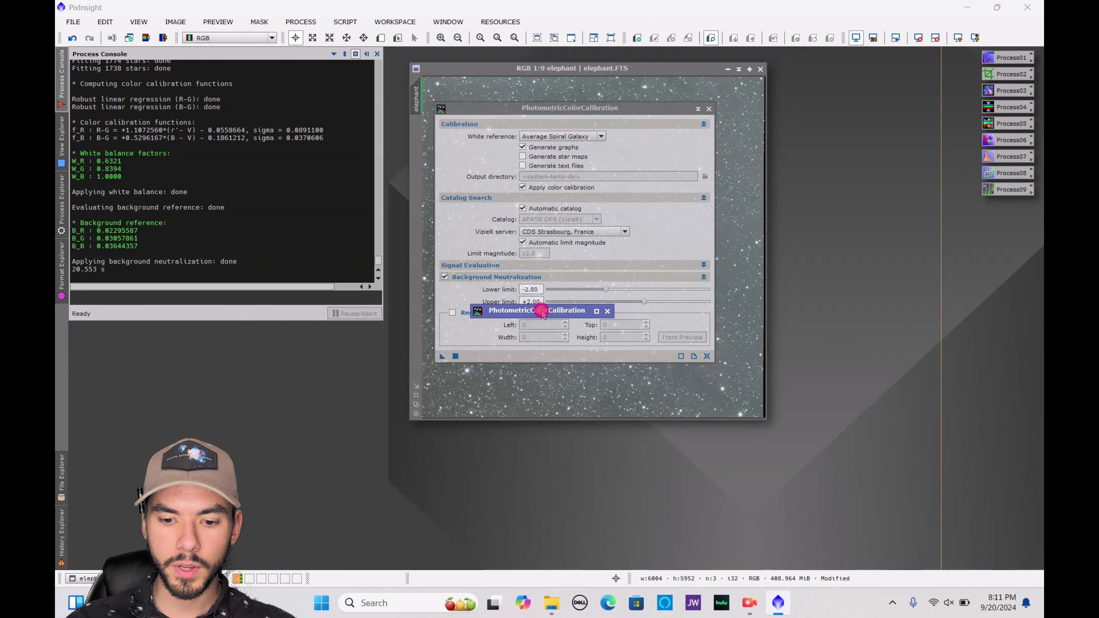
left_click_drag(540, 310, 860, 86)
left_click(708, 109)
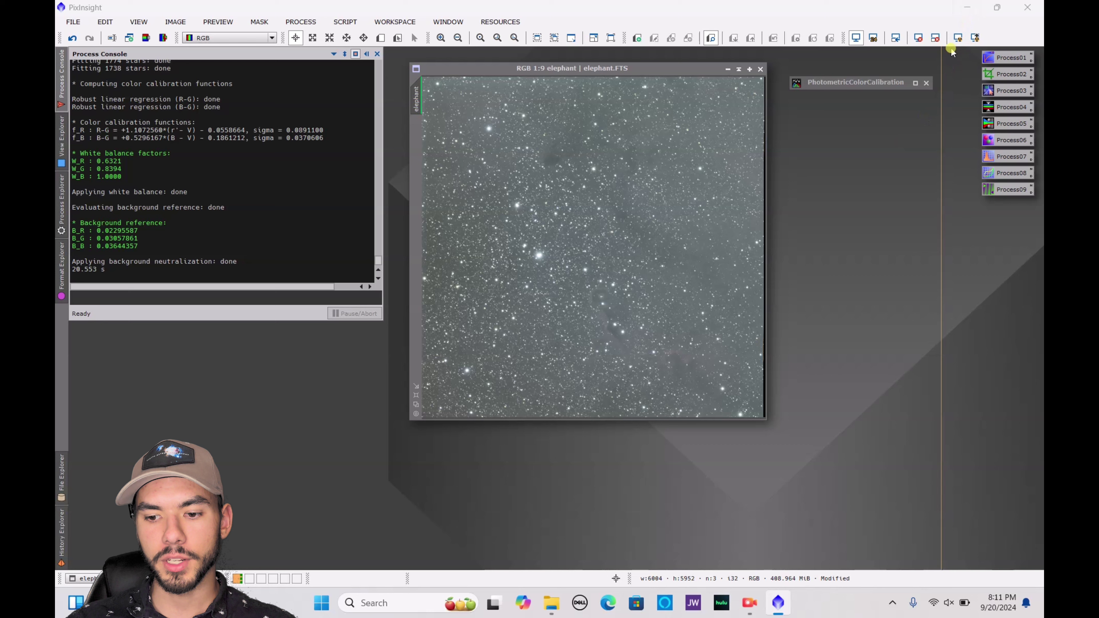
Check the calibrated colours with an STF auto stretch, then reset the display to linear
left_click(958, 38)
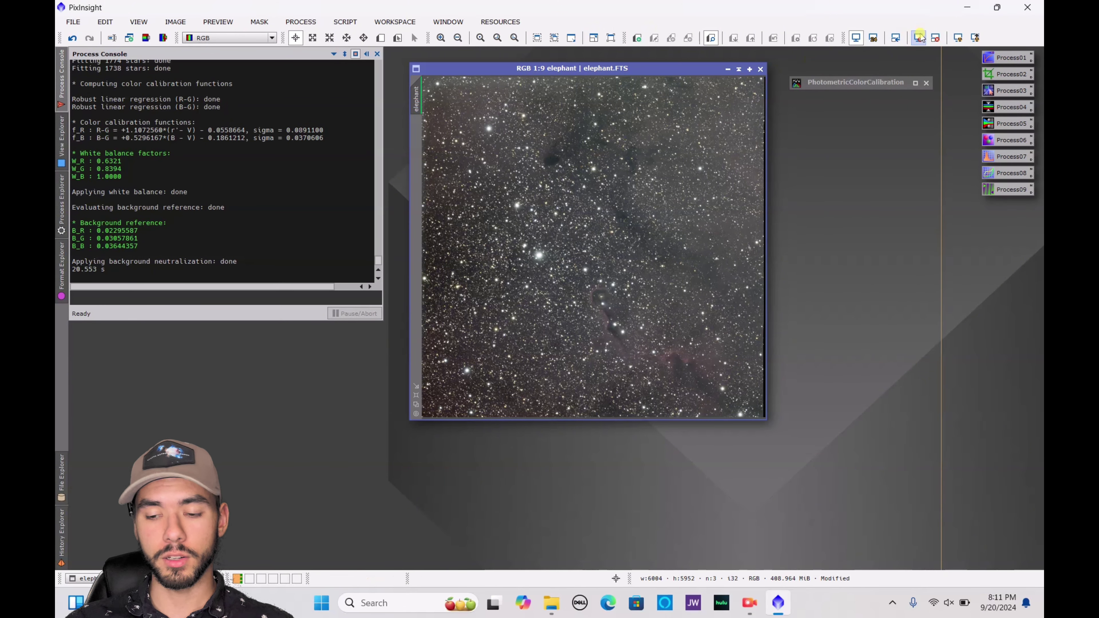
left_click(919, 38)
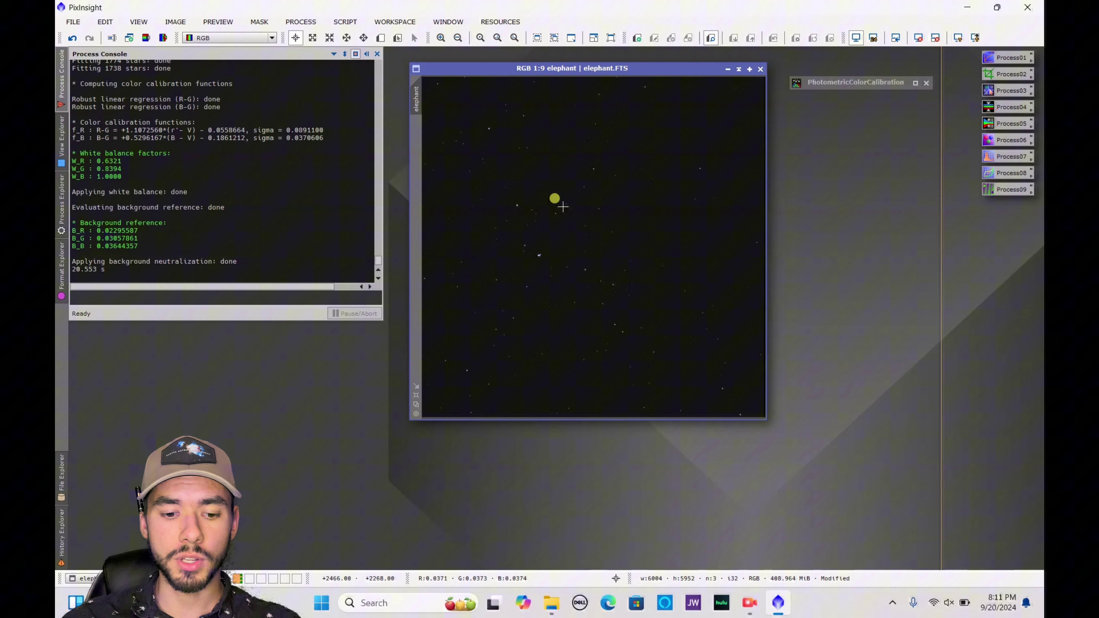
Open StarNet2 from a Process Explorer search for 'star'
left_click(345, 23)
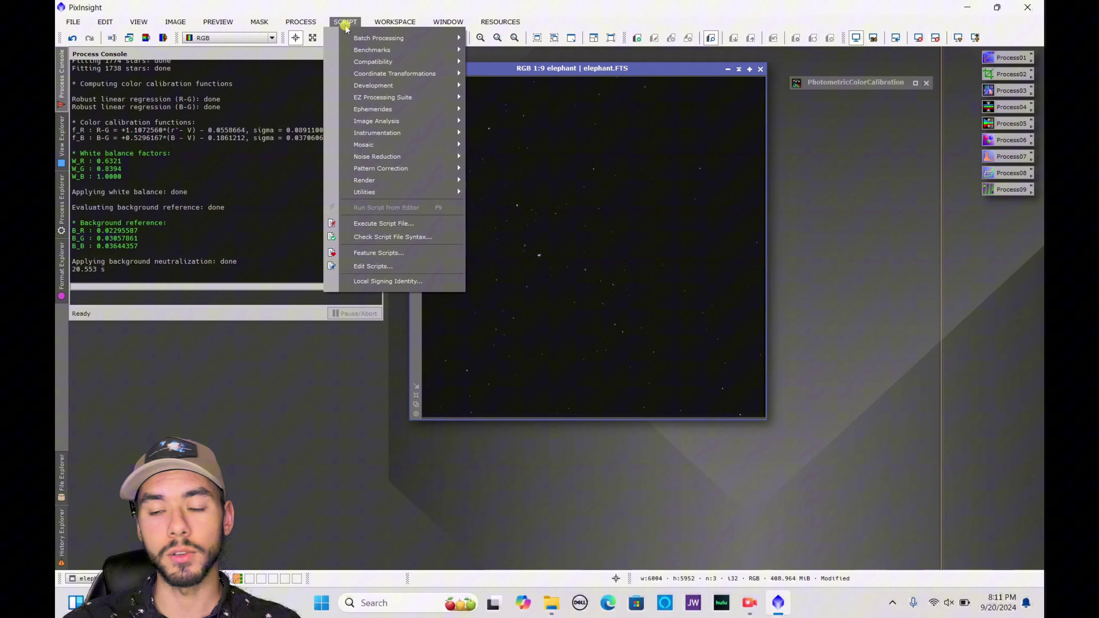
mouse_move(313, 30)
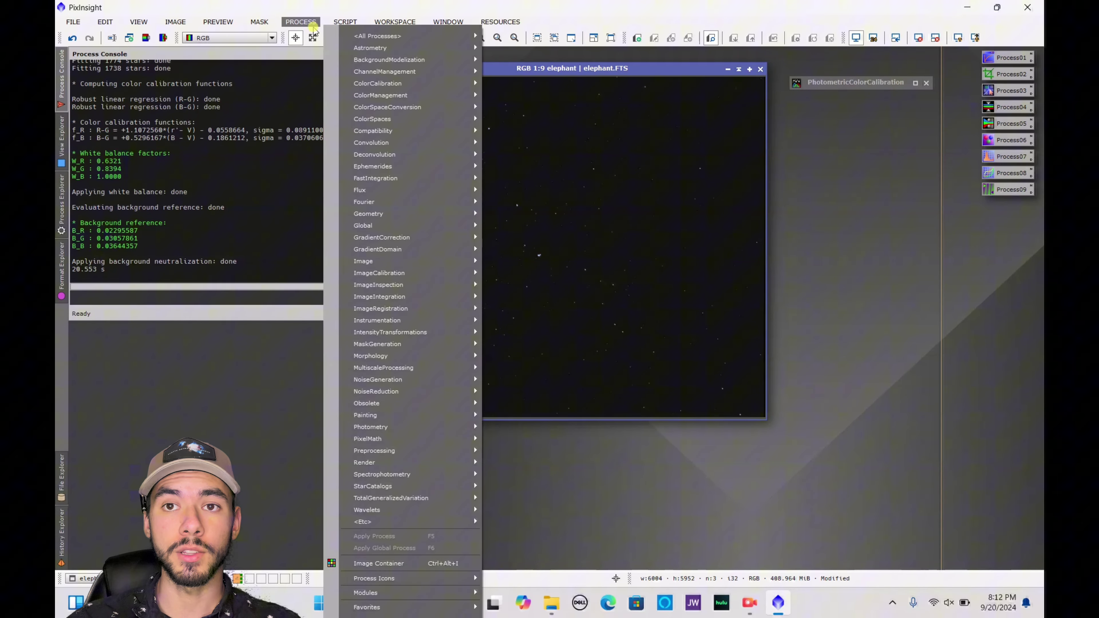
left_click(61, 197)
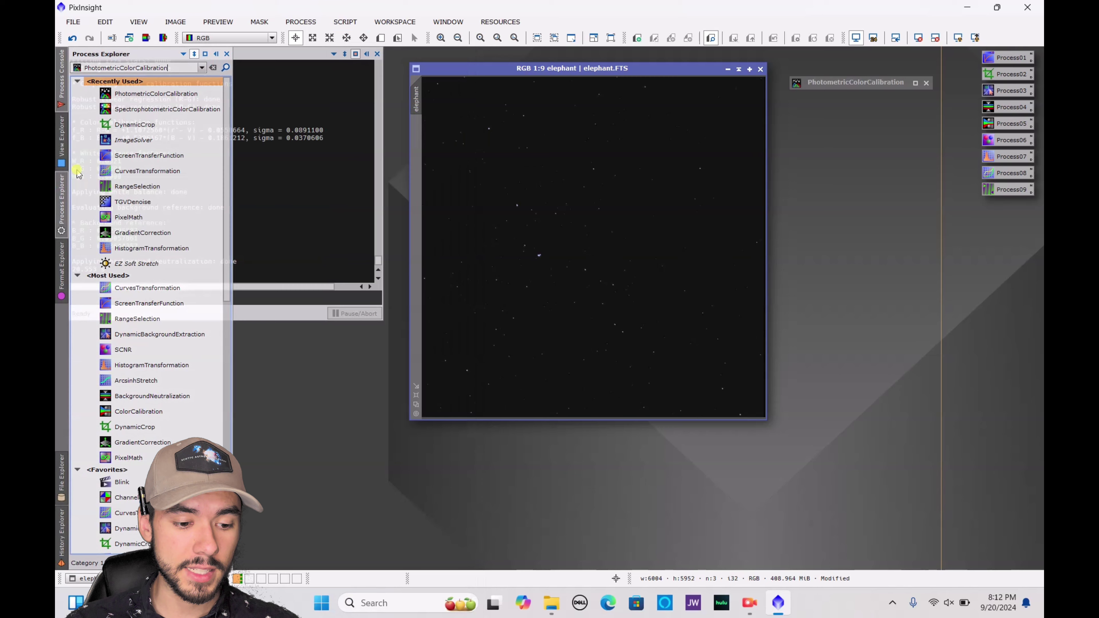
key("BackSpace")
key("BackSpace")
key("BackSpace")
key("BackSpace")
key("BackSpace")
key("BackSpace")
key("BackSpace")
key("BackSpace")
key("BackSpace")
key("BackSpace")
key("BackSpace")
key("BackSpace")
key("BackSpace")
key("BackSpace")
key("BackSpace")
key("BackSpace")
key("BackSpace")
key("BackSpace")
key("BackSpace")
key("BackSpace")
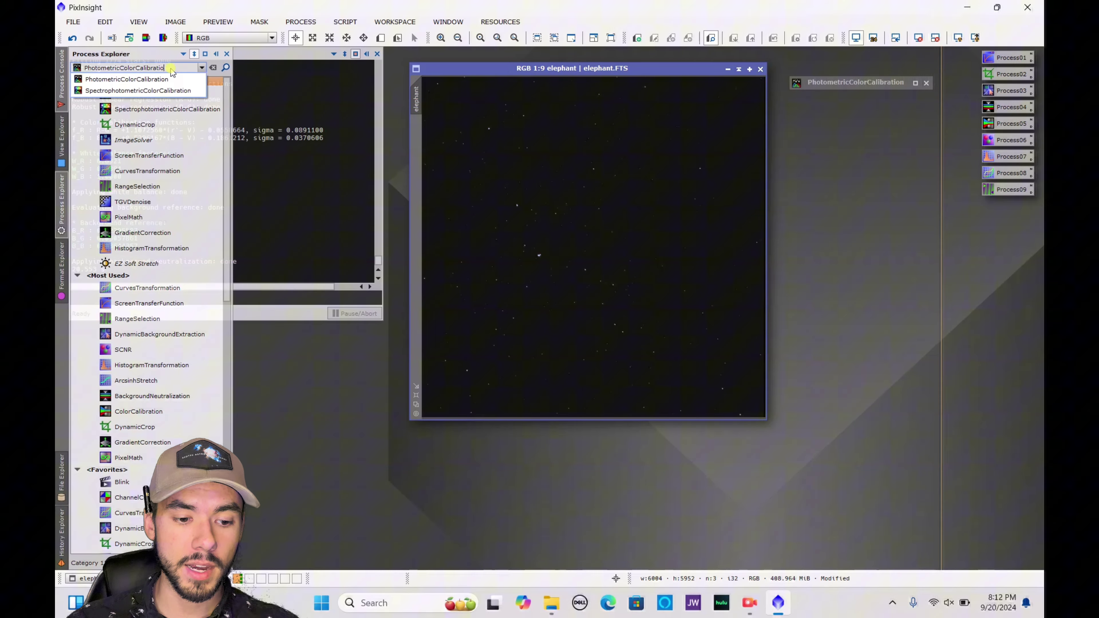
type("star")
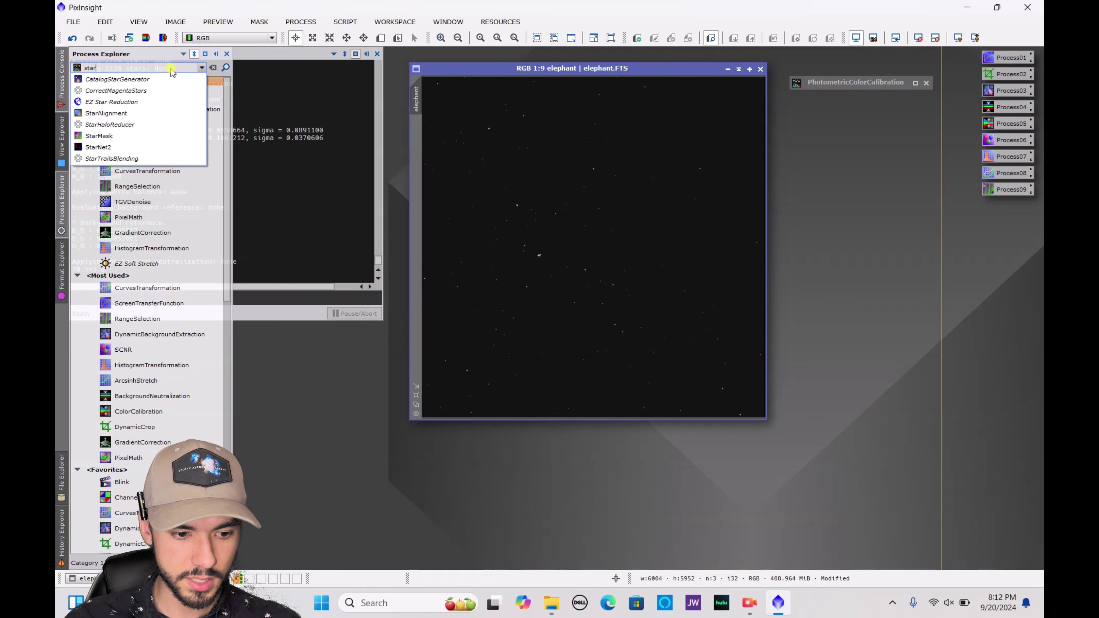
left_click(112, 147)
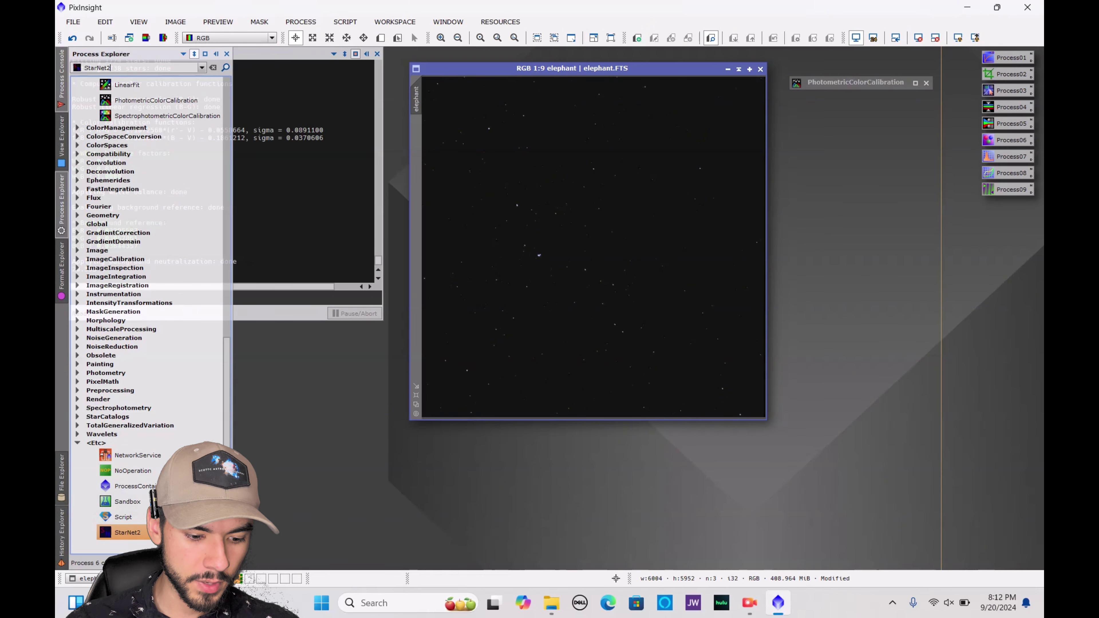
key("Return")
Run StarNet2 on the elephant image with stride 256 and Create starmask enabled
left_click_drag(993, 373, 758, 193)
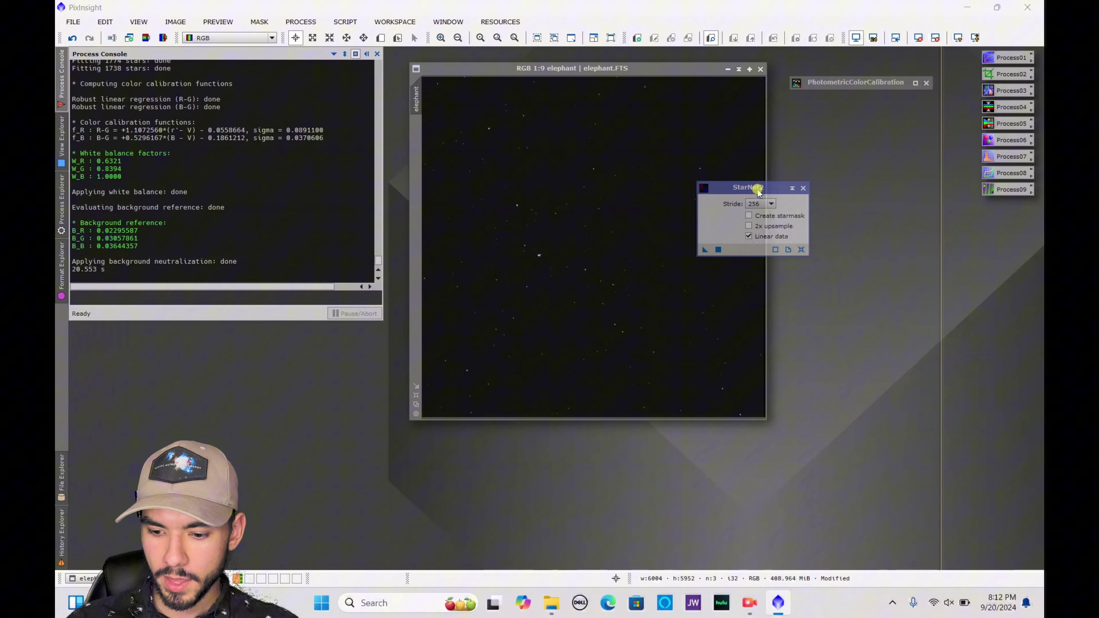
left_click(748, 215)
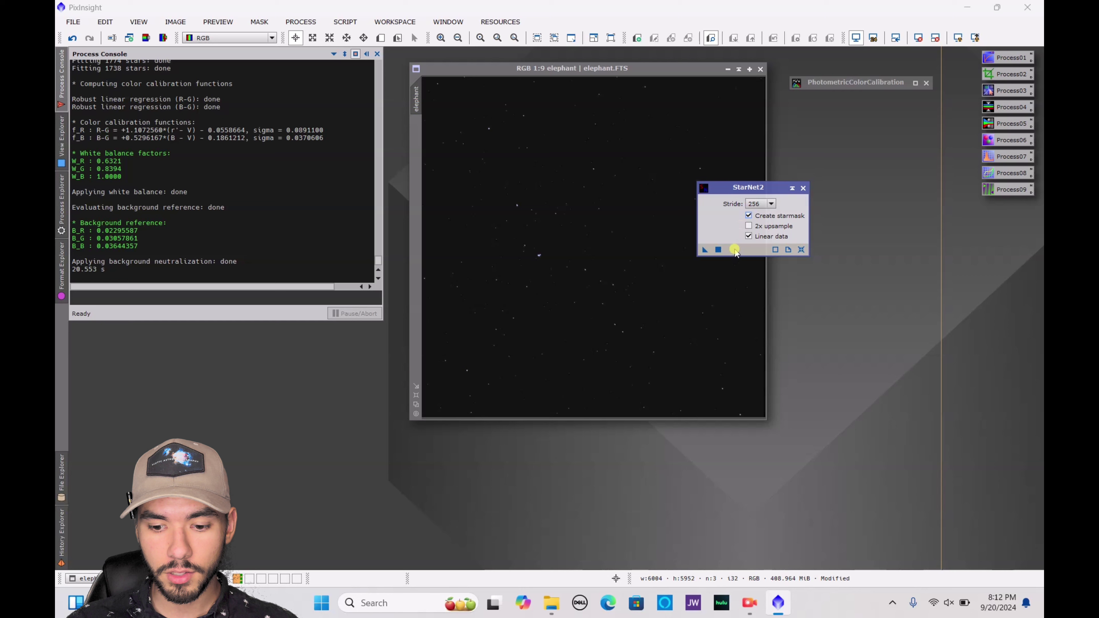
left_click(720, 250)
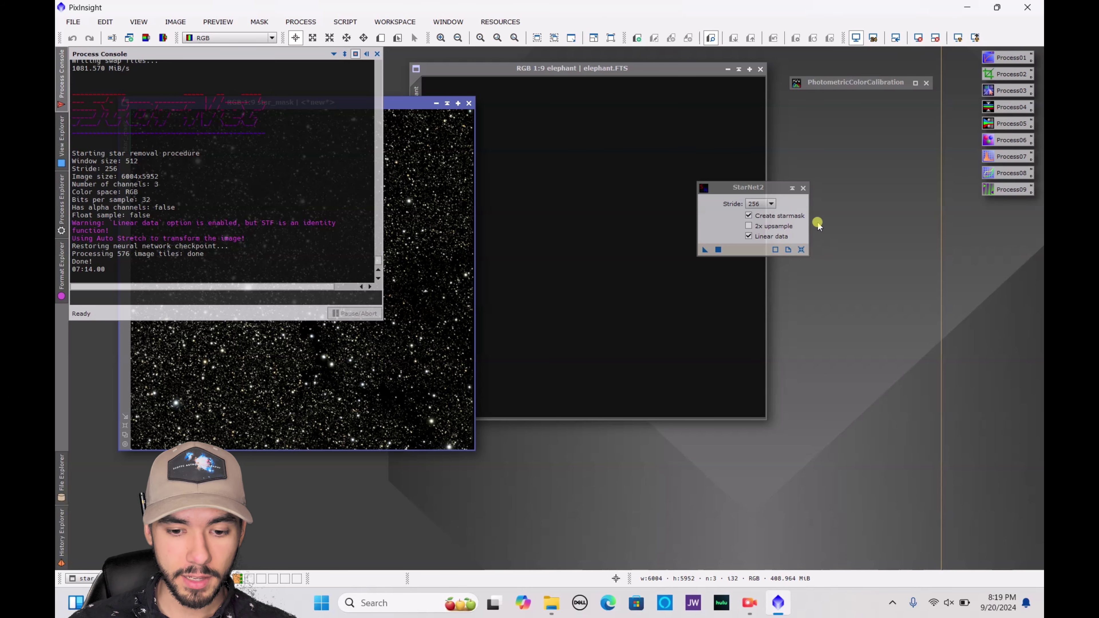
Close StarNet2, reset the star_mask display to linear and minimize it to an icon
left_click(803, 187)
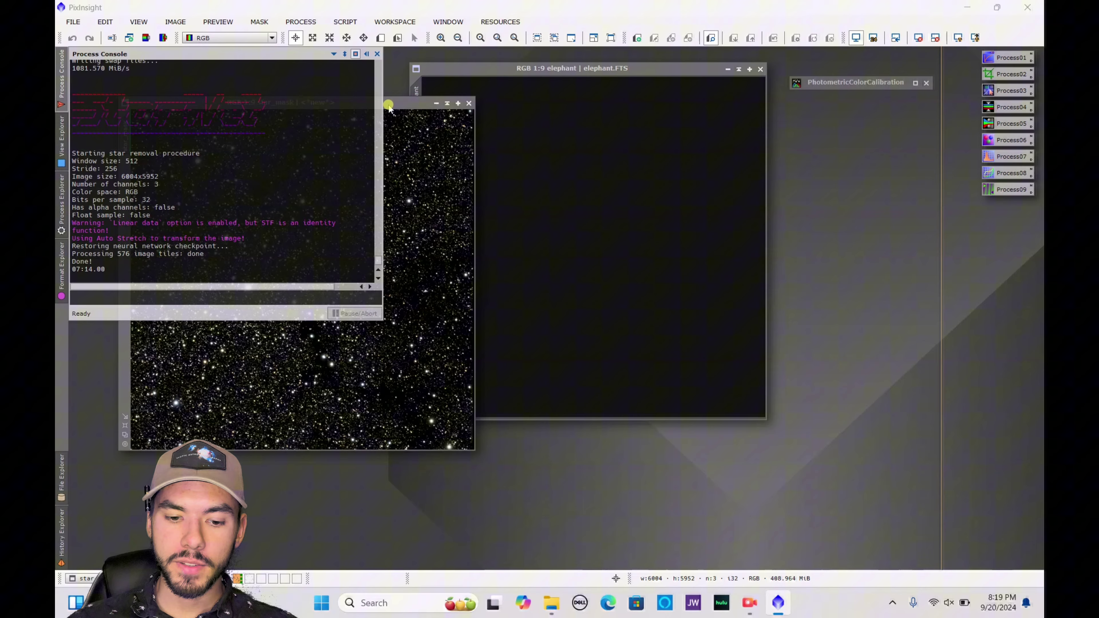
left_click_drag(385, 103, 704, 122)
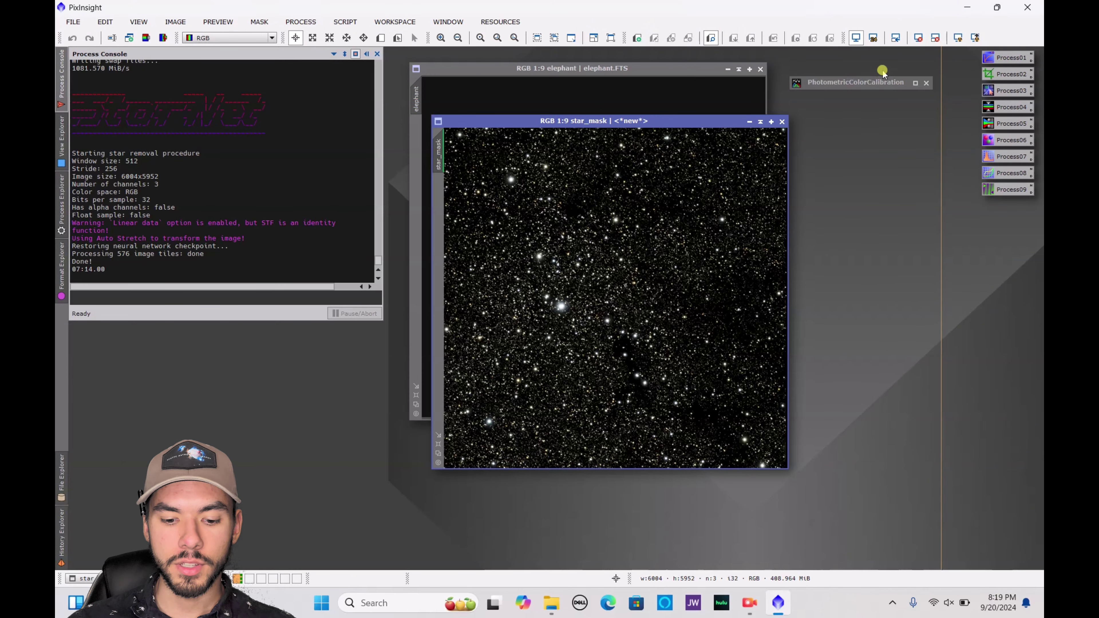
left_click(919, 37)
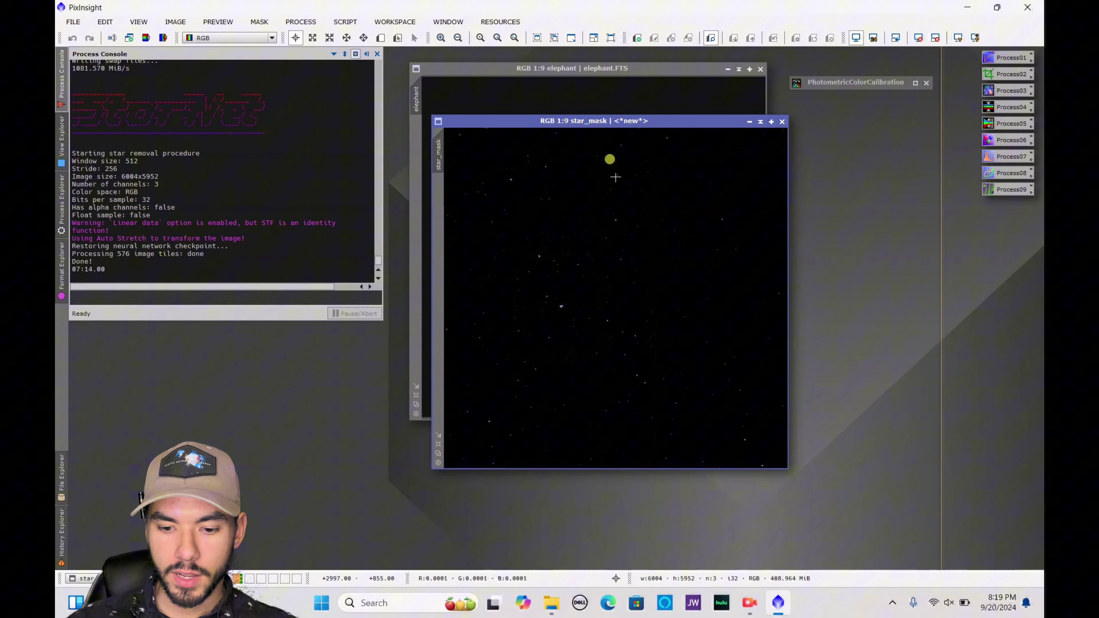
left_click_drag(653, 121, 568, 100)
left_click(663, 100)
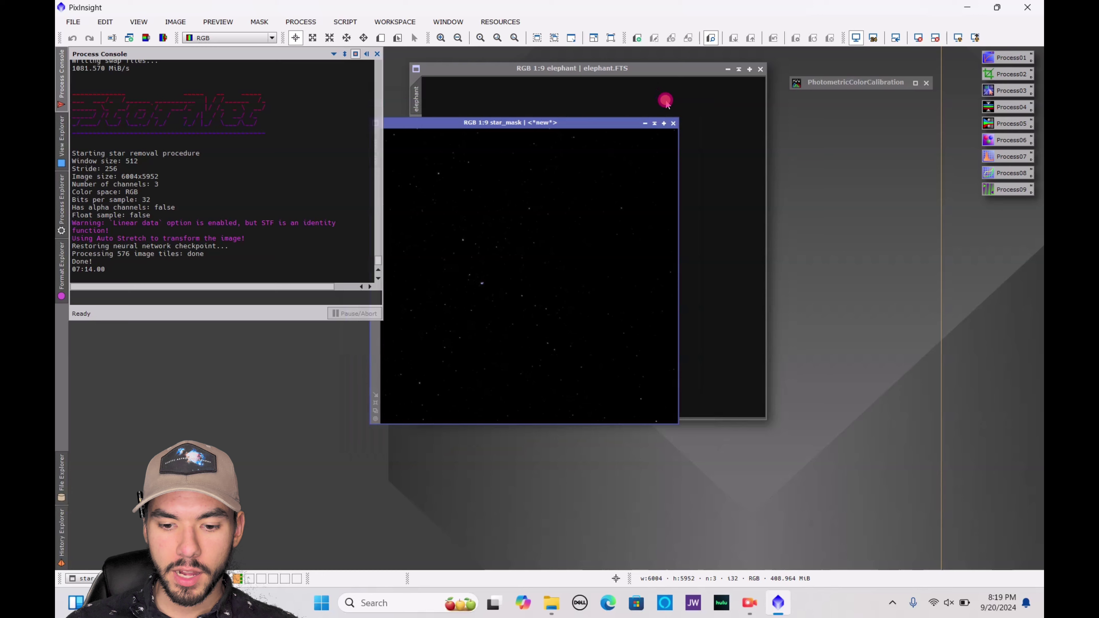
Park the star_mask icon below the console and shift the starless elephant window right
left_click(553, 278)
left_click_drag(552, 280, 191, 376)
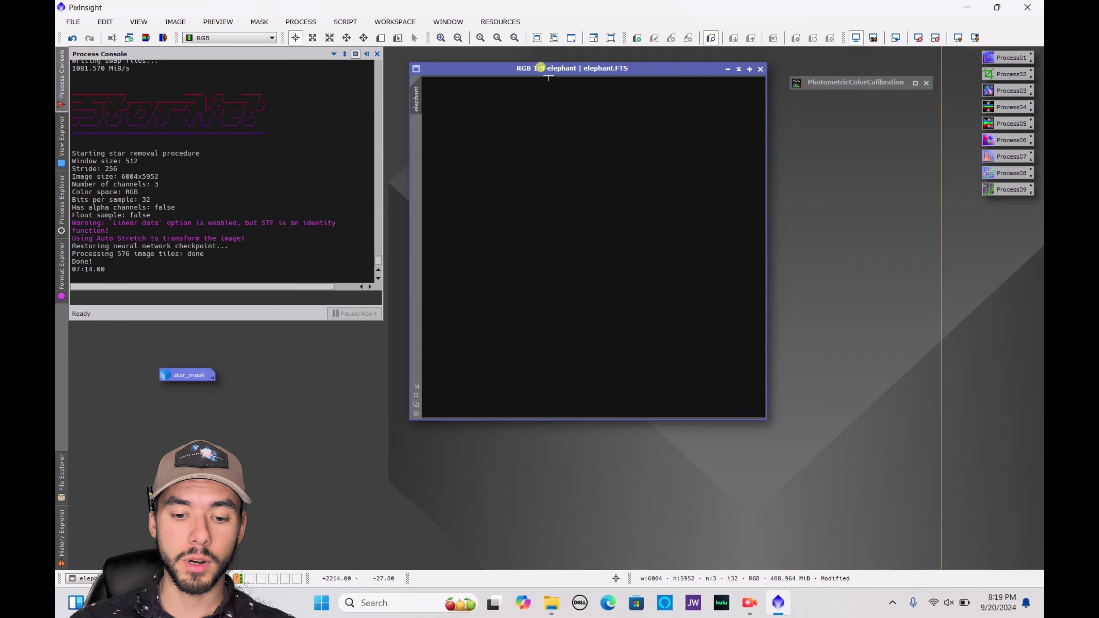
left_click_drag(552, 74, 600, 90)
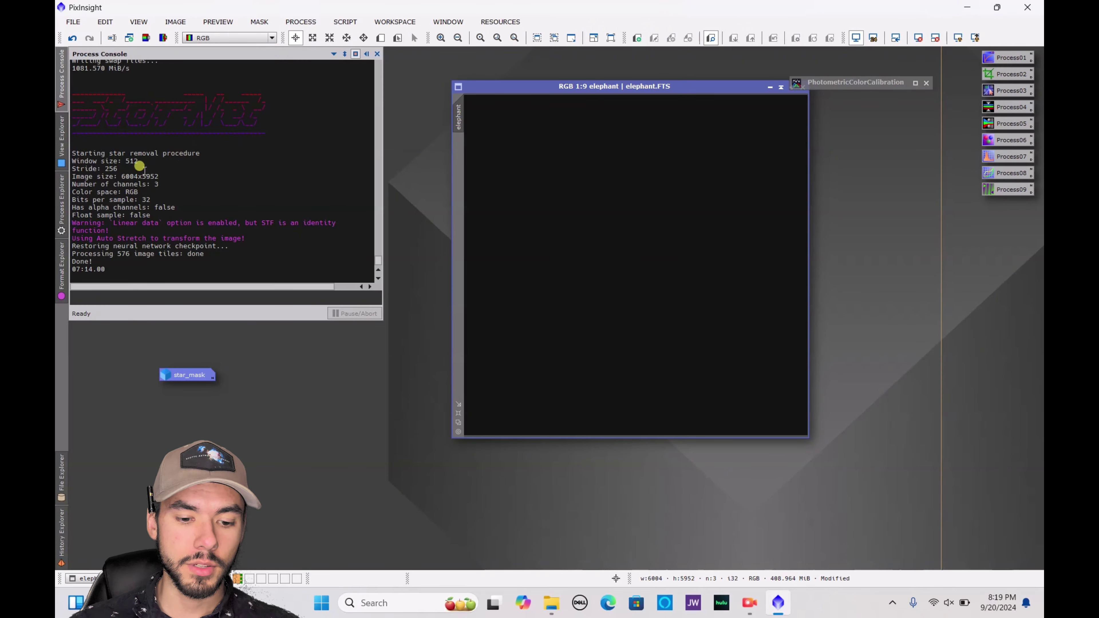
left_click(61, 184)
Try EZ Soft Stretch with a 0.25 target median, then close it without running
left_click(345, 22)
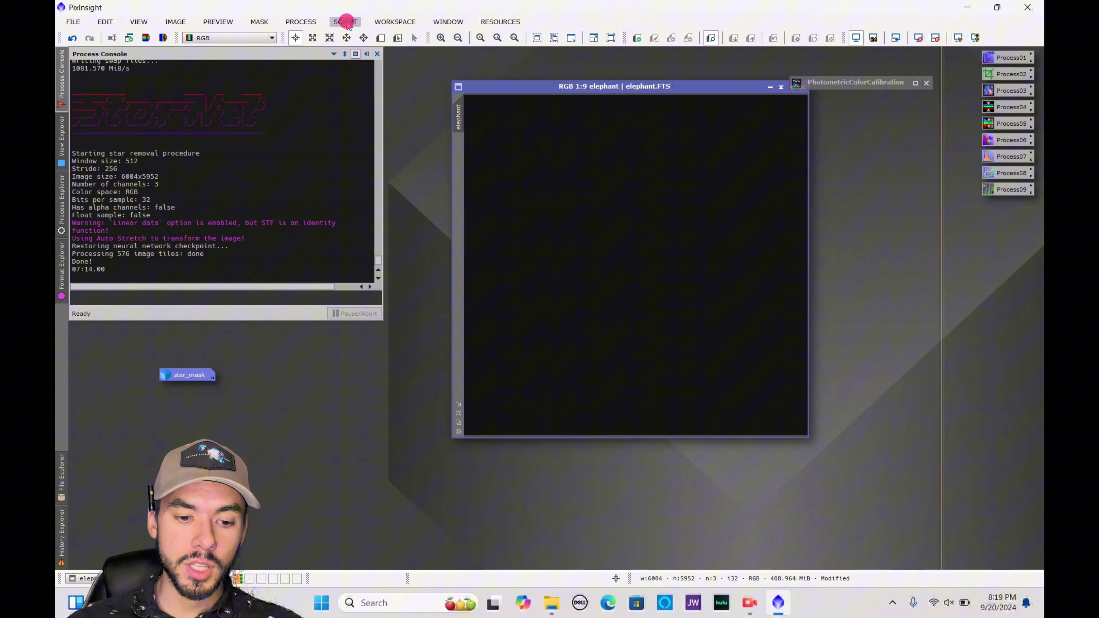
left_click(383, 97)
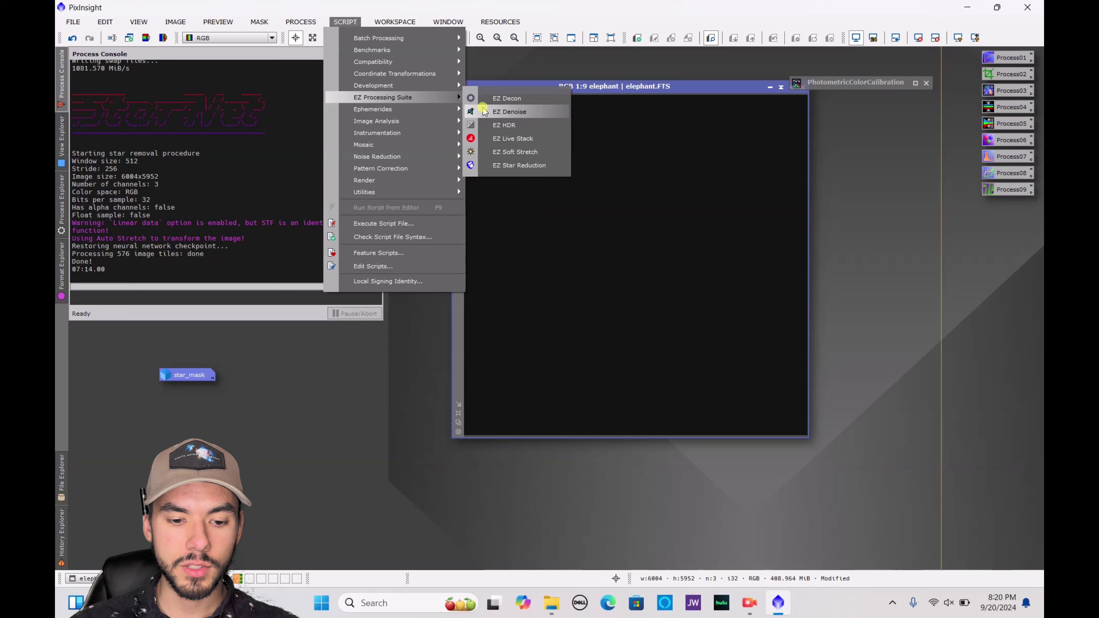
left_click(520, 152)
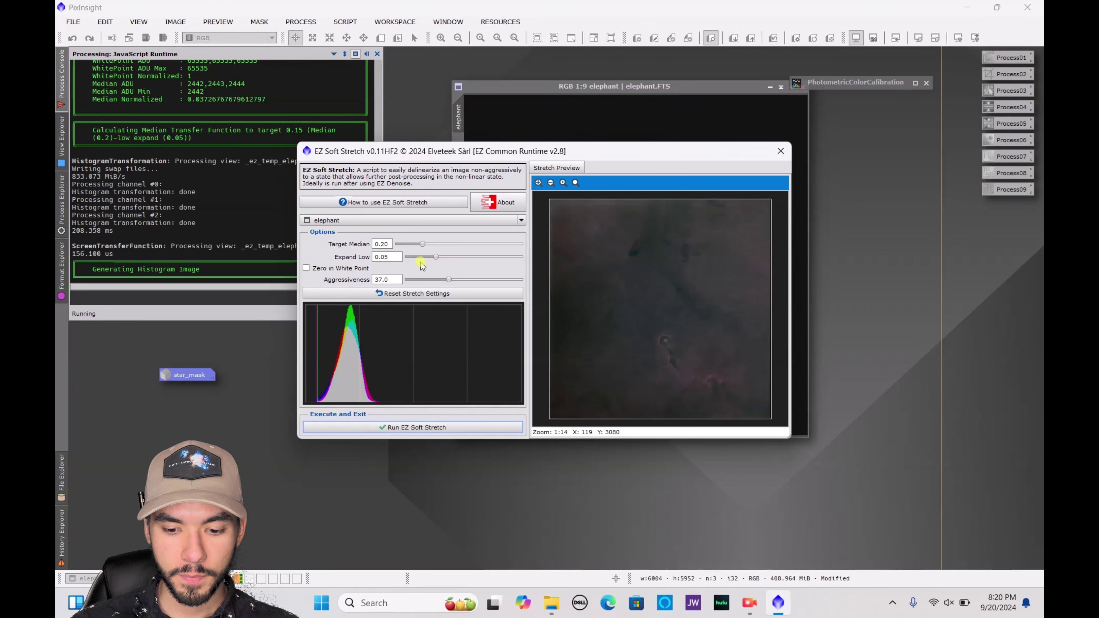
left_click_drag(423, 245, 450, 251)
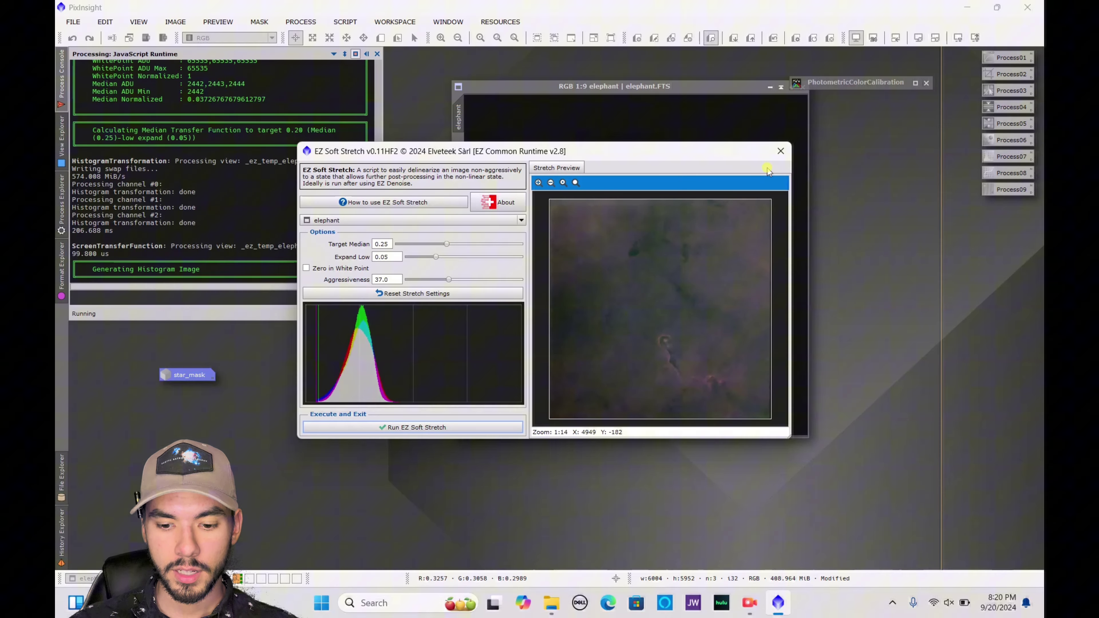
left_click(782, 152)
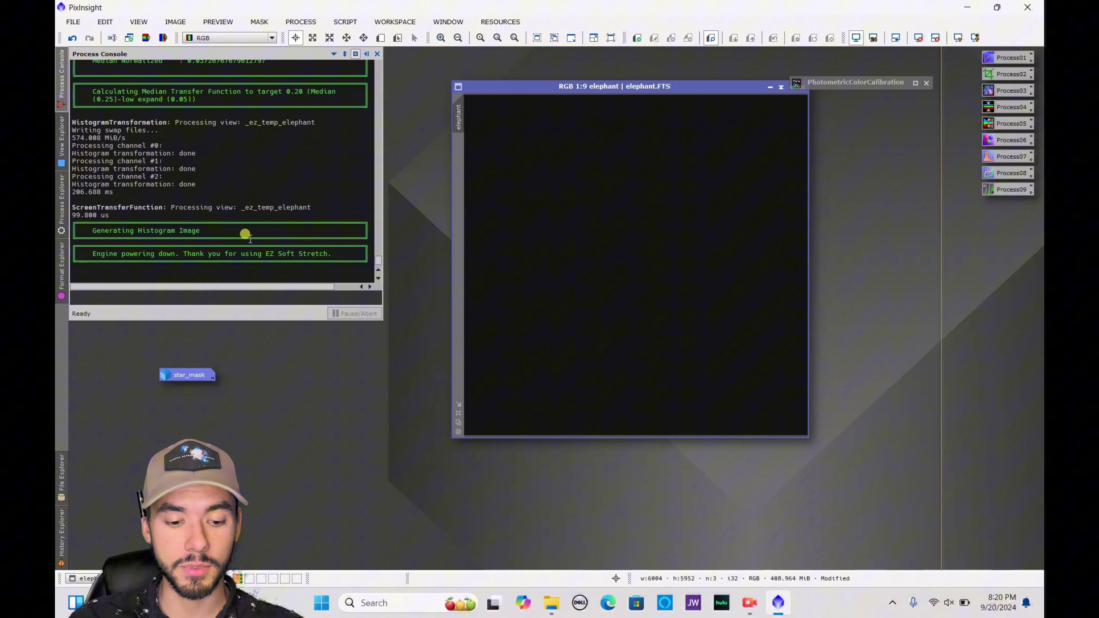
Open ArcsinhStretch from a Process Explorer search for 'ar' and enable Real-Time Preview
left_click(62, 207)
double_click(141, 66)
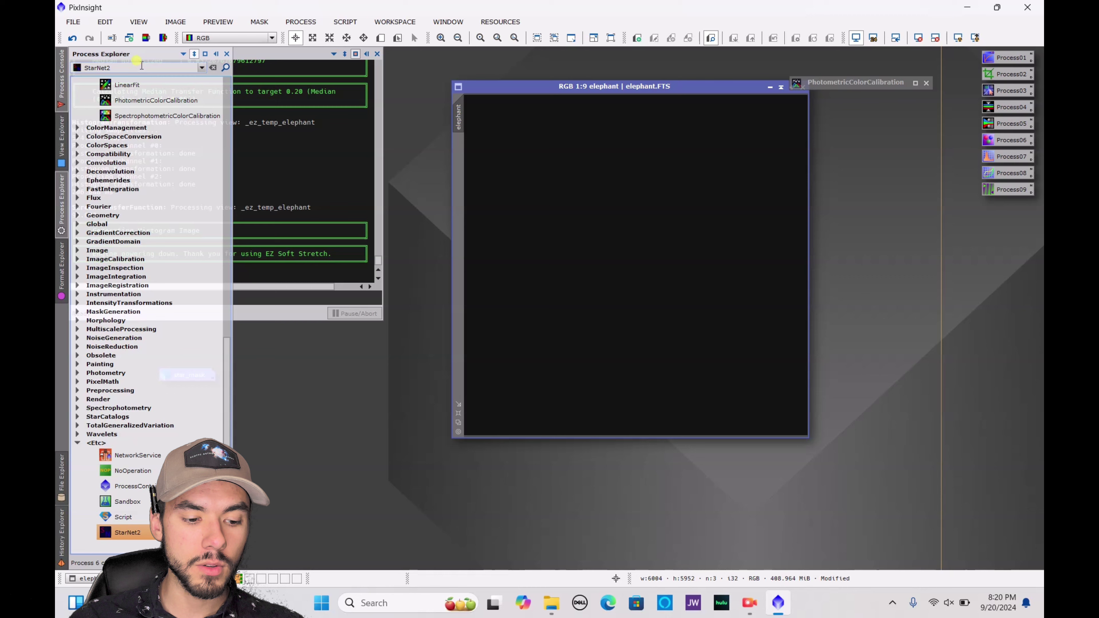
type("S")
key("BackSpace")
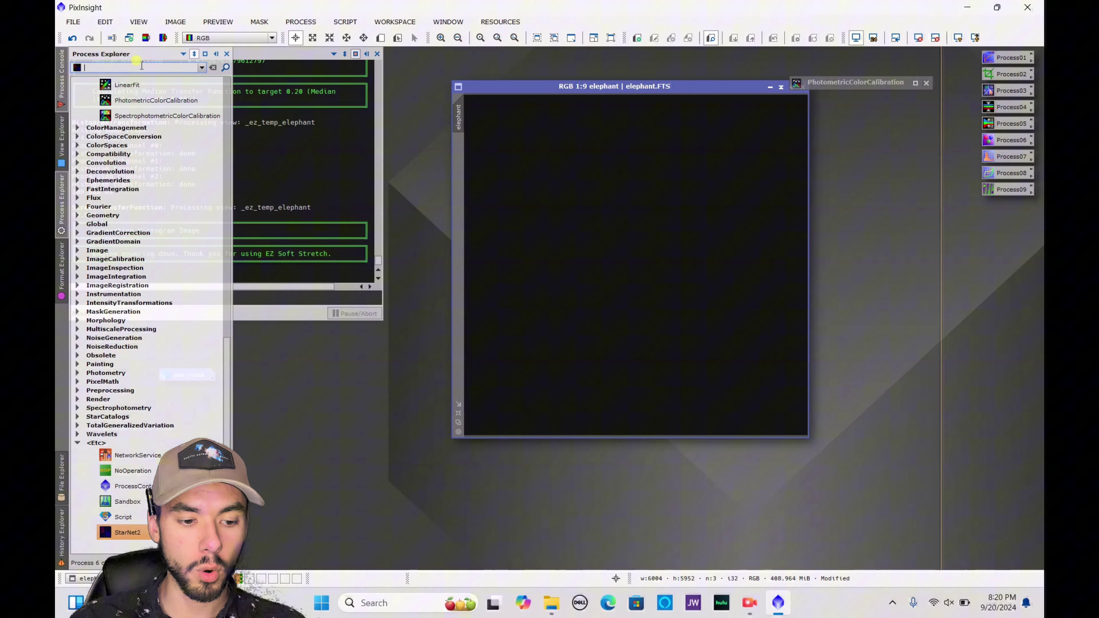
type("ar")
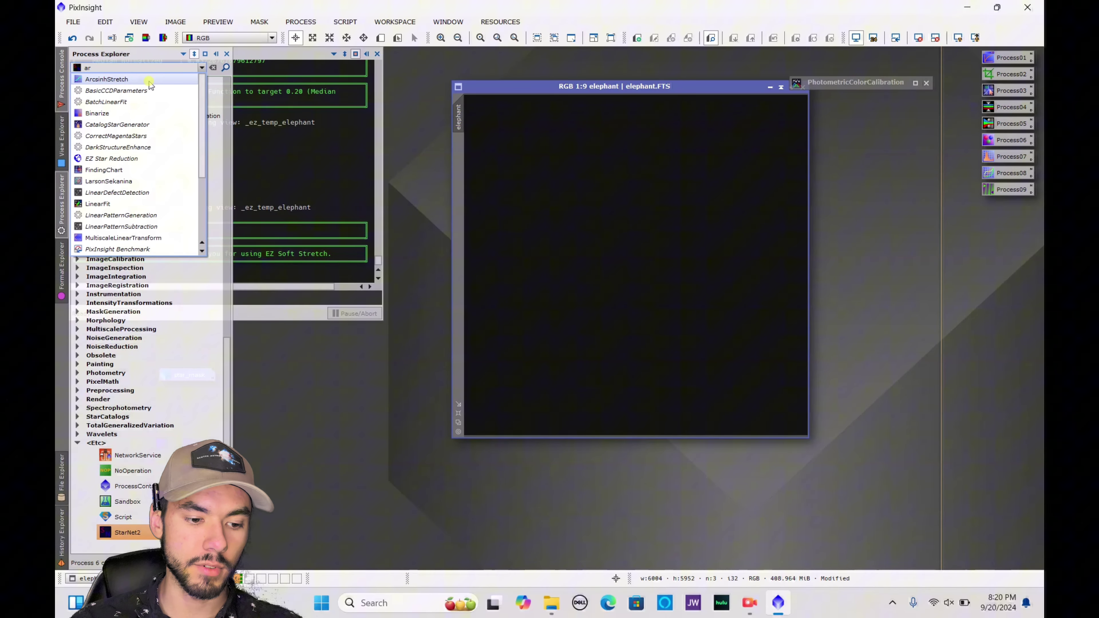
left_click(149, 79)
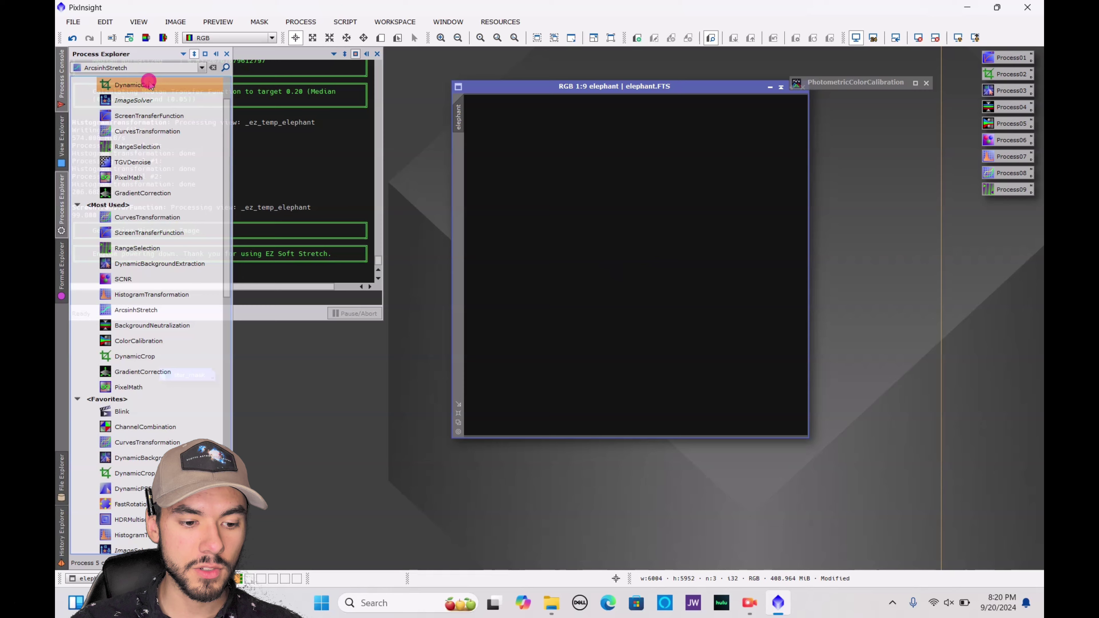
double_click(136, 310)
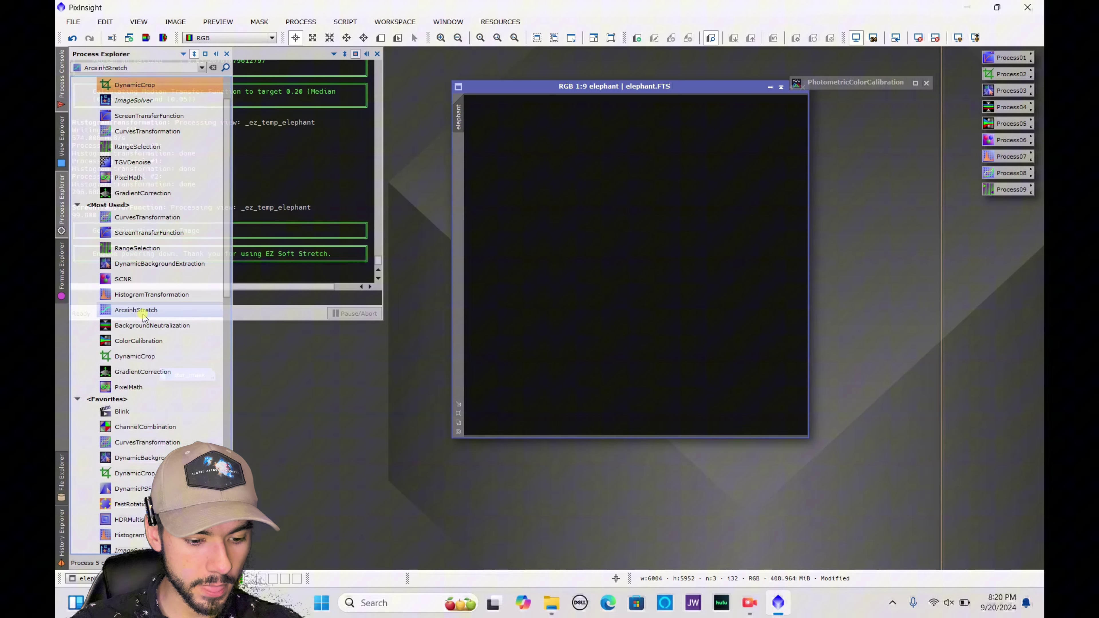
left_click_drag(783, 343, 561, 135)
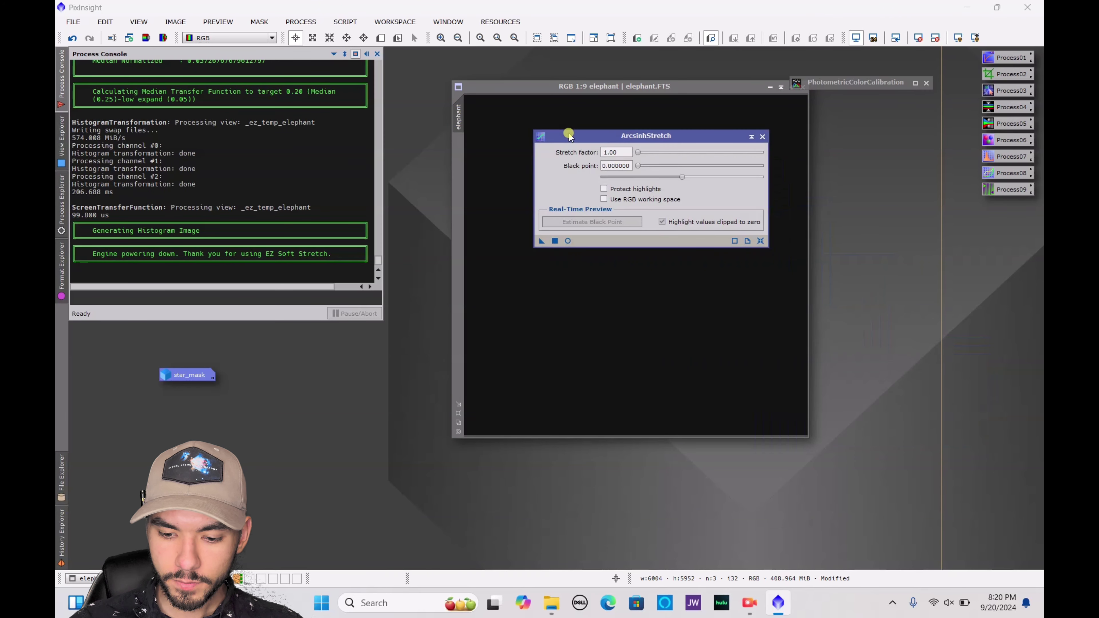
left_click(567, 242)
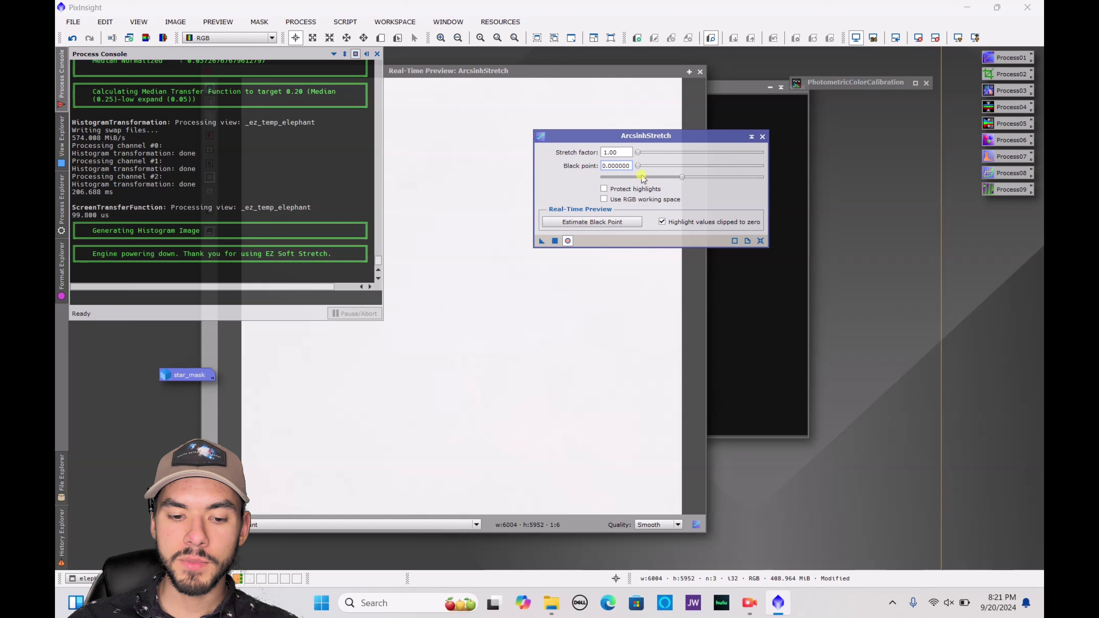
Tune the black point and apply several ArcsinhStretch passes to the starless elephant image
left_click_drag(640, 170, 668, 167)
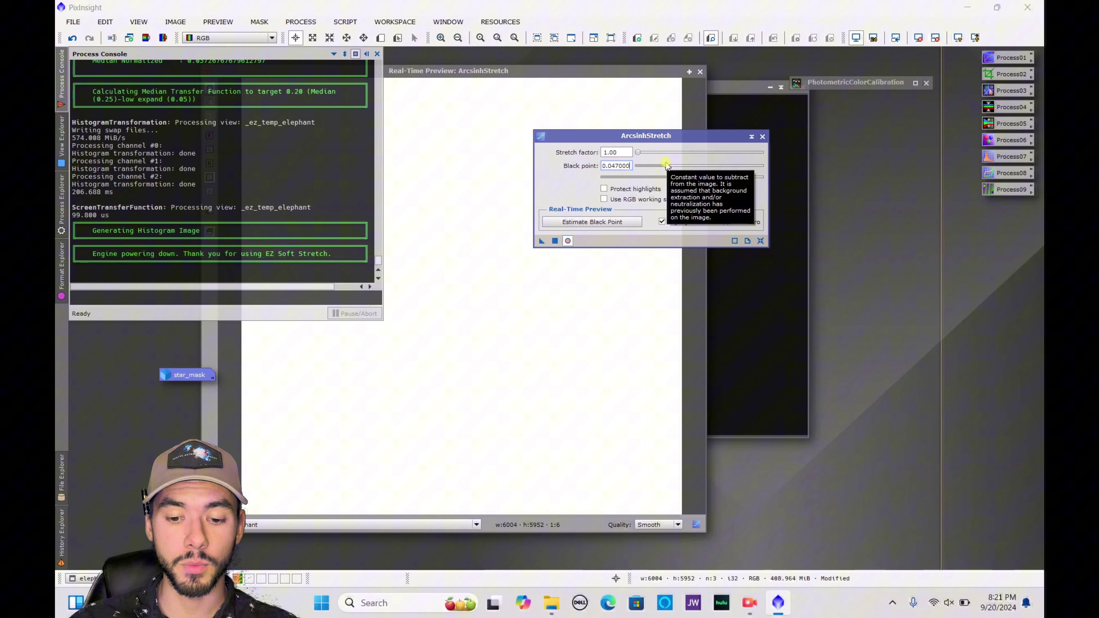
left_click_drag(668, 165, 656, 170)
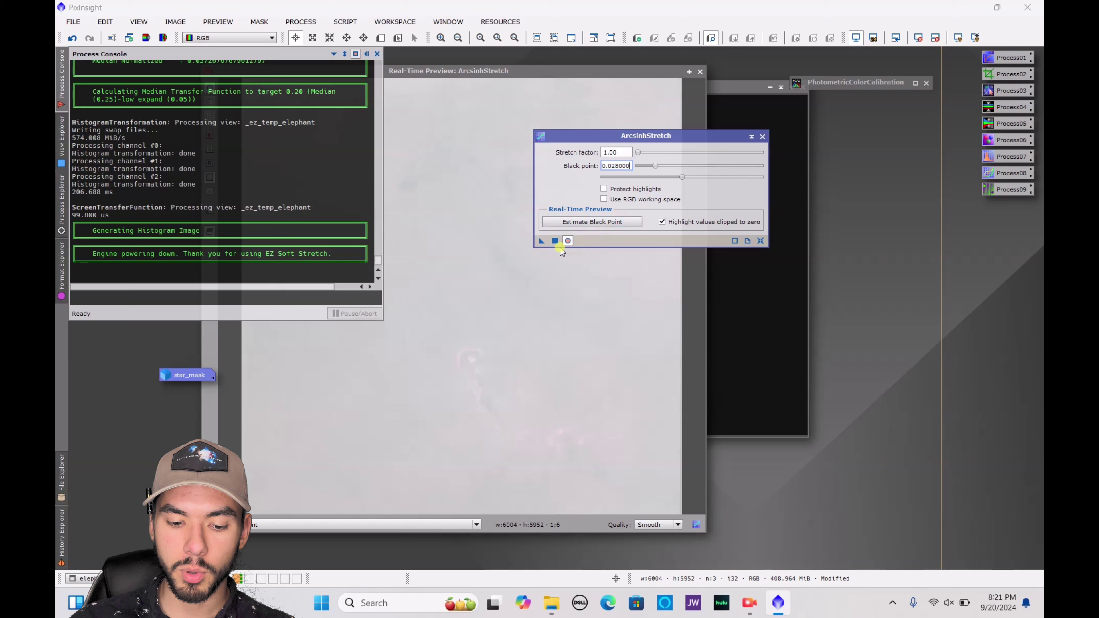
left_click(555, 240)
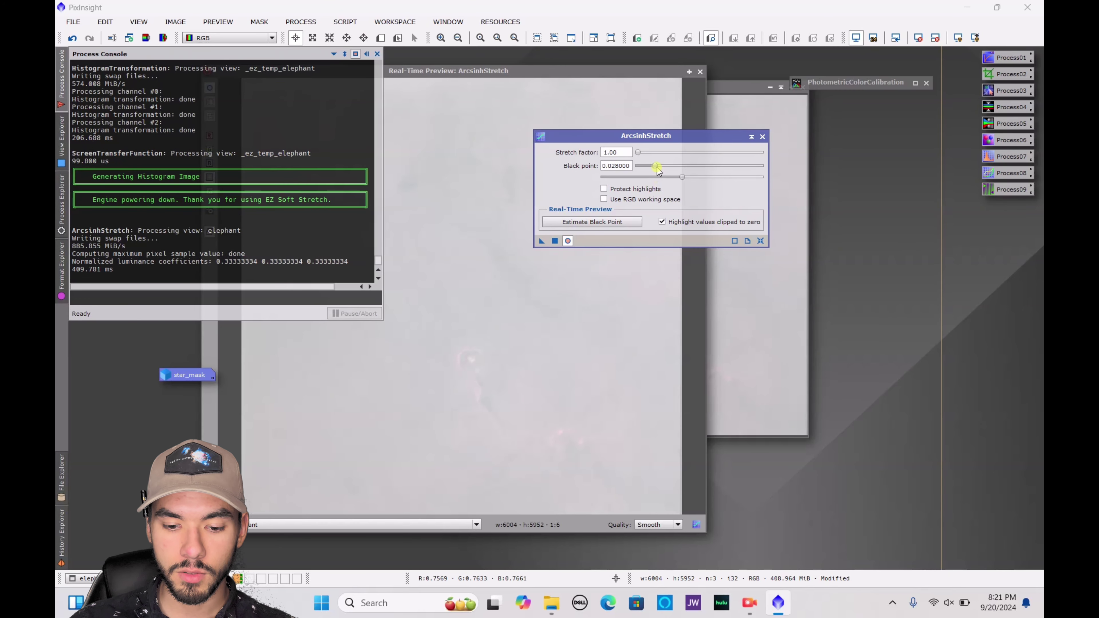
left_click_drag(654, 165, 763, 174)
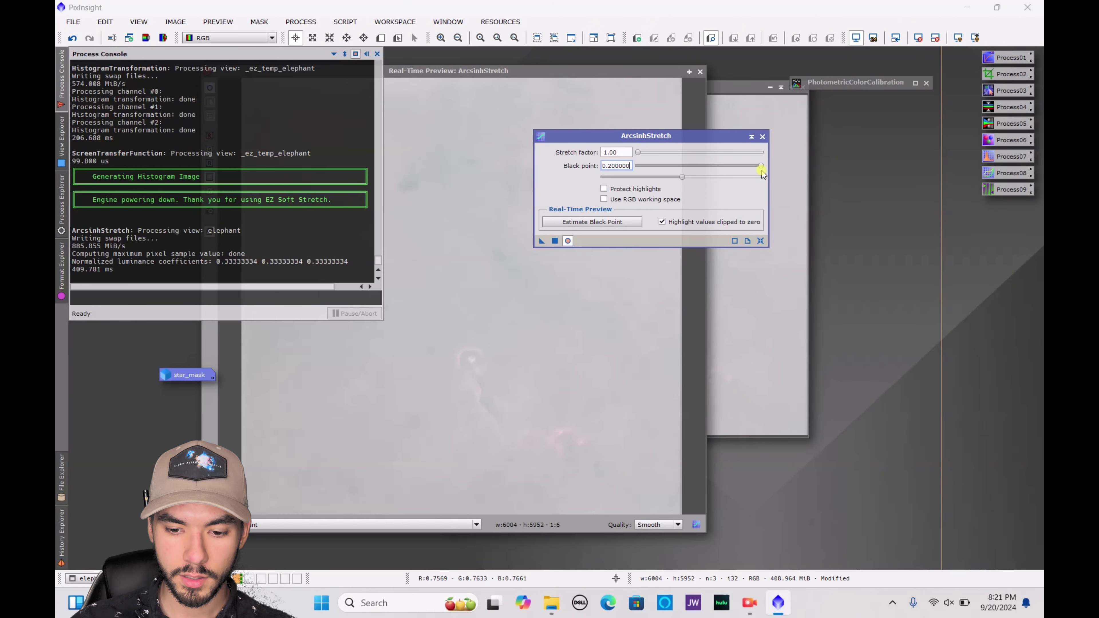
left_click(555, 241)
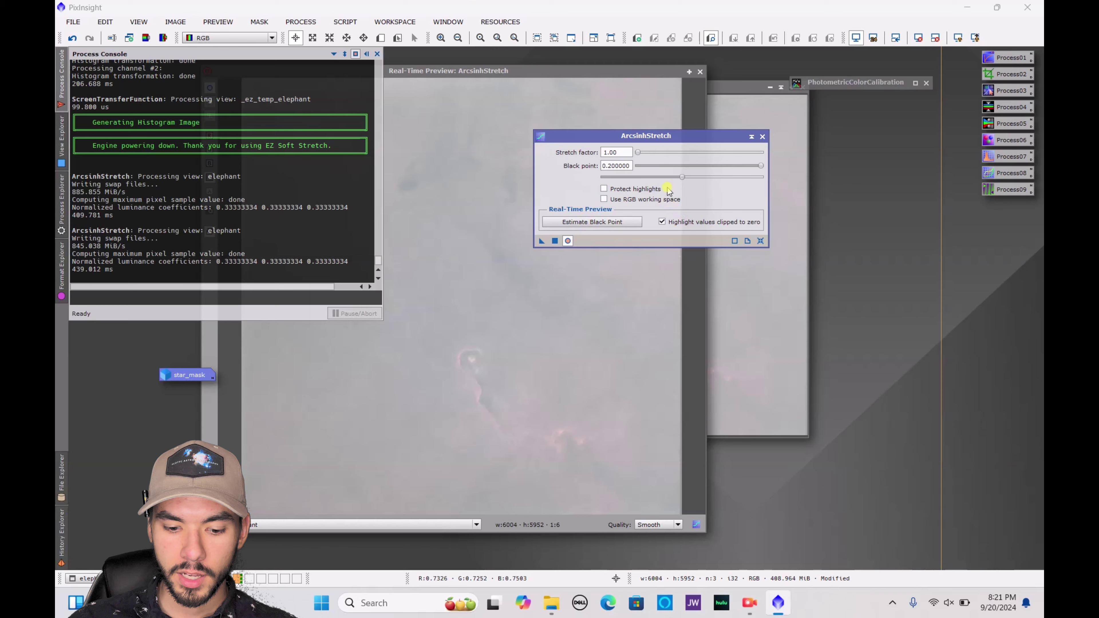
left_click(555, 241)
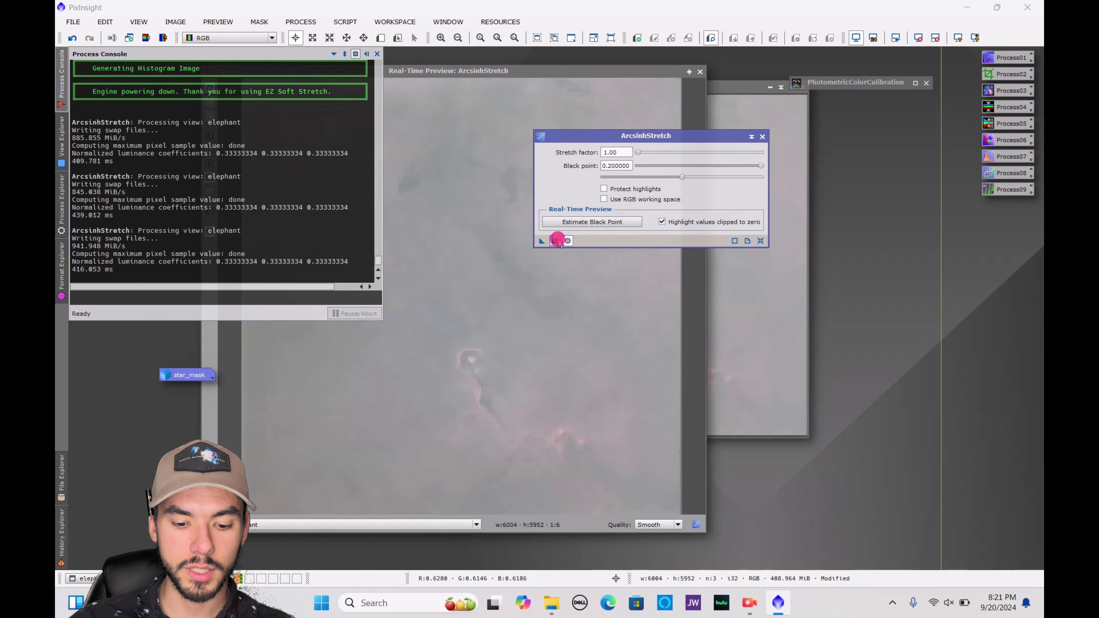
left_click(557, 240)
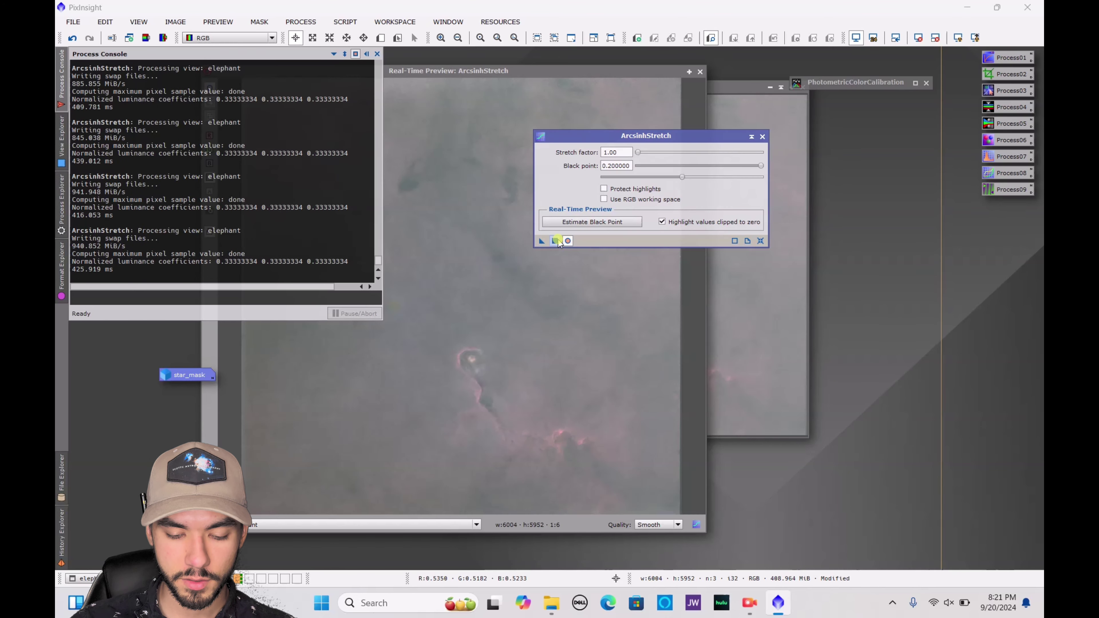
left_click(557, 239)
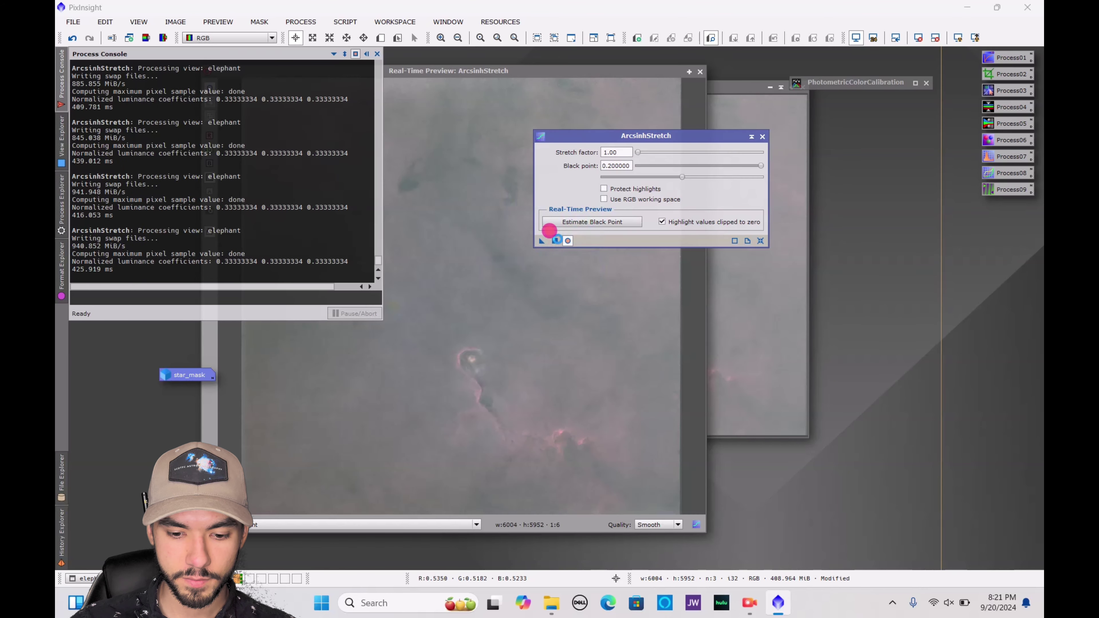
left_click(557, 239)
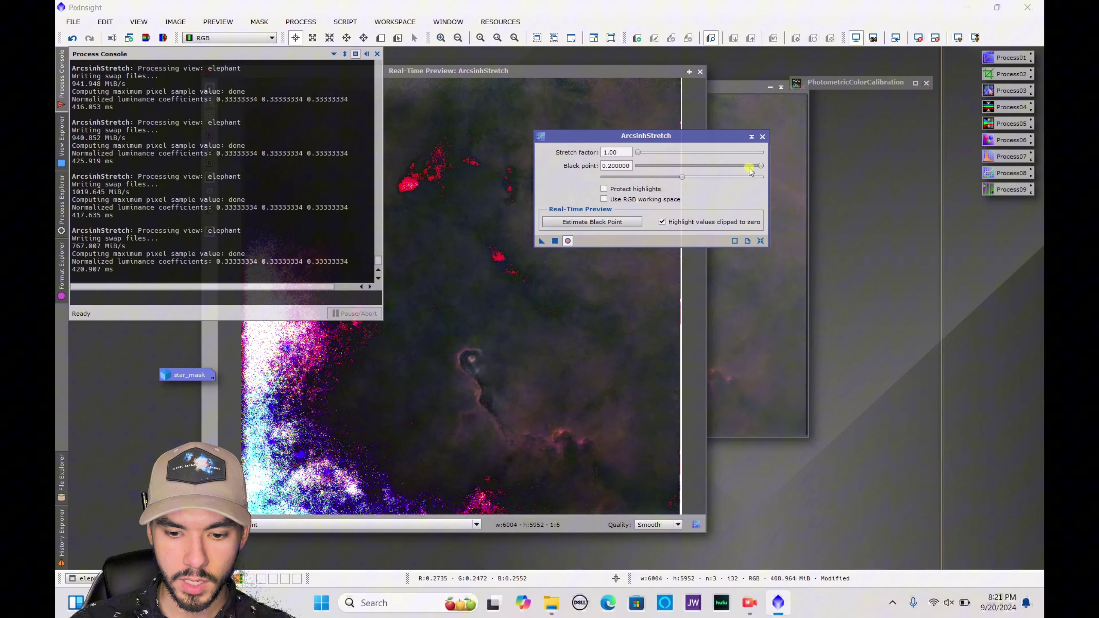
Lower the black point to about 0.103, apply a final stretch, and close ArcsinhStretch
left_click_drag(761, 166, 705, 189)
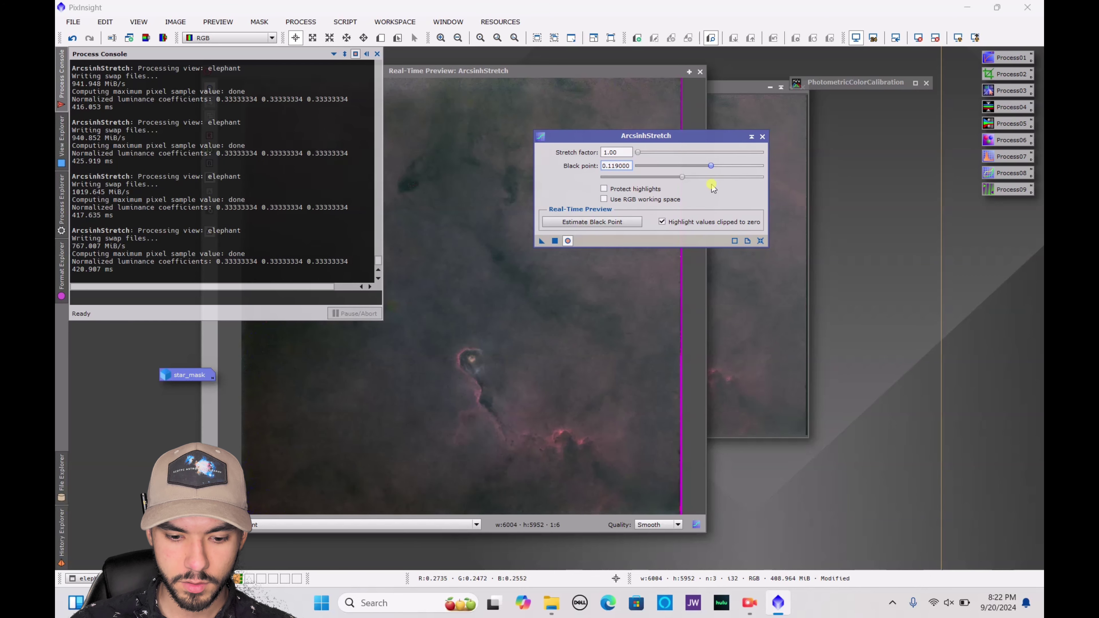
left_click_drag(707, 190, 700, 185)
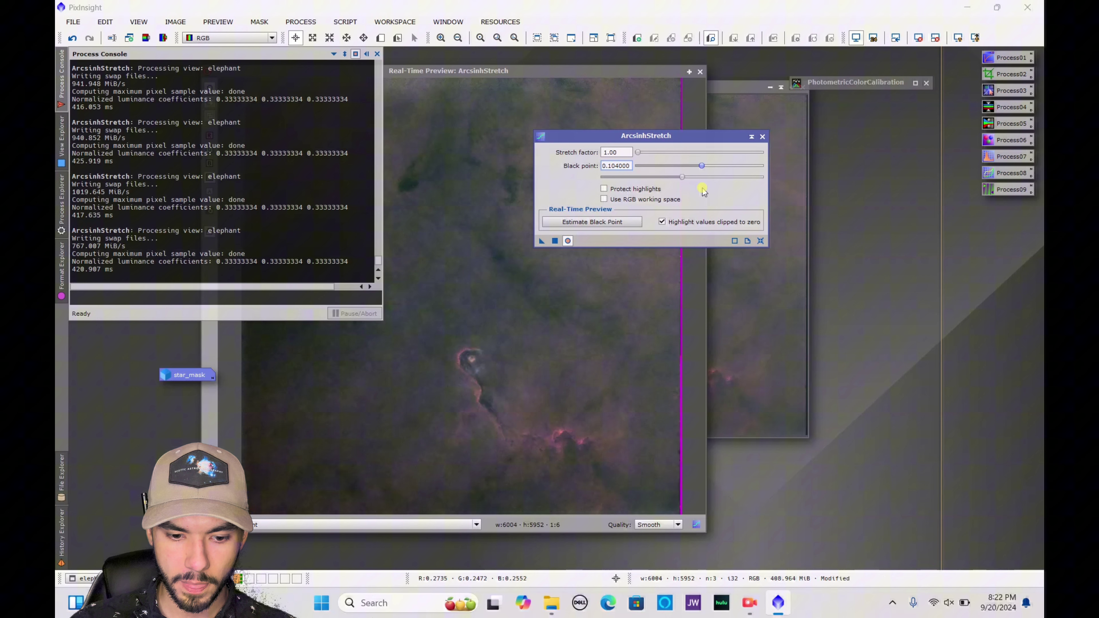
left_click(554, 242)
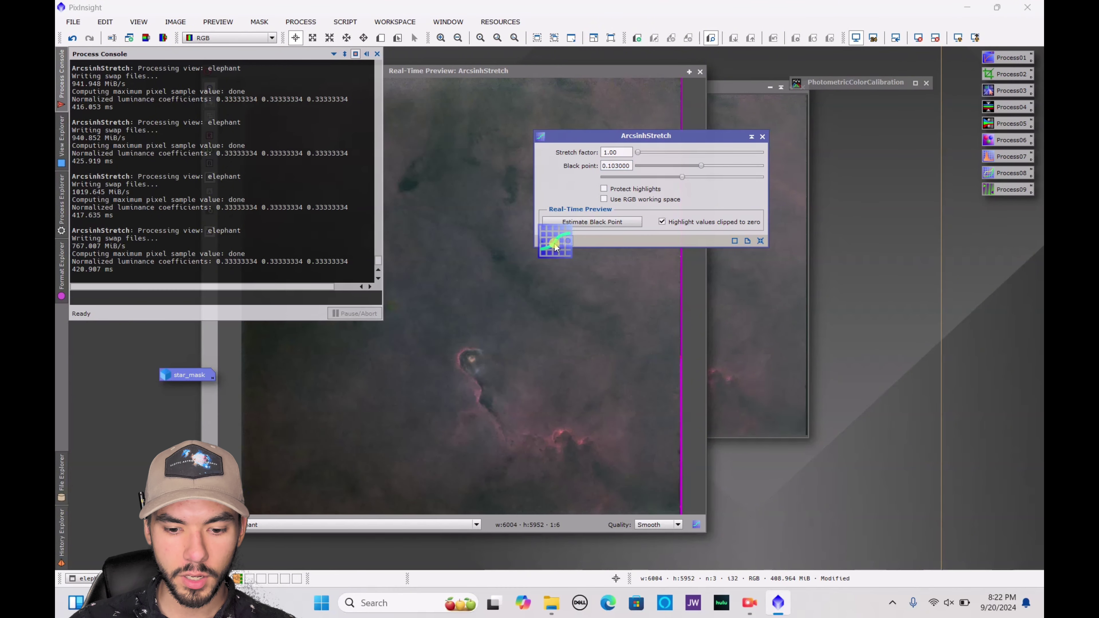
left_click(762, 137)
Close the live preview and open CurvesTransformation via a 'cur' process search
left_click_drag(666, 72, 716, 72)
left_click(753, 73)
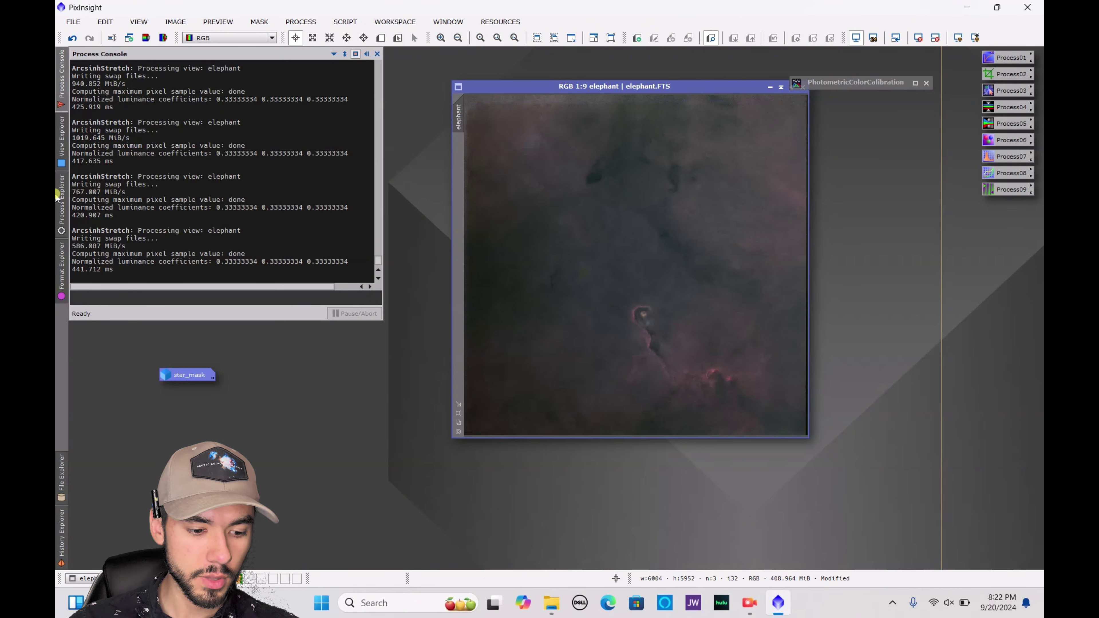
left_click(57, 212)
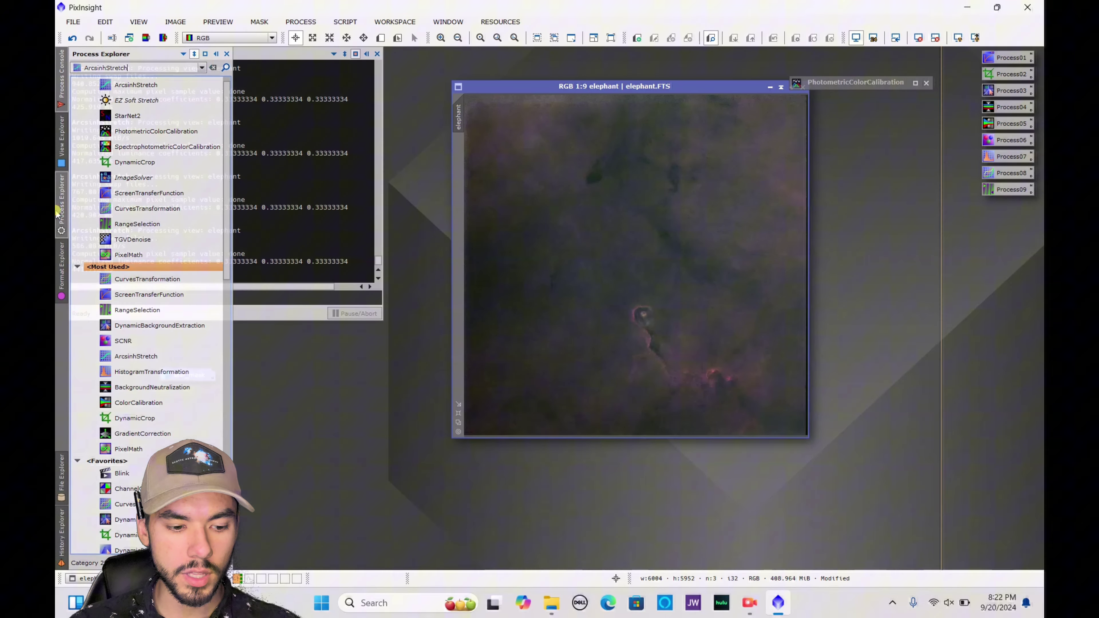
left_click(172, 70)
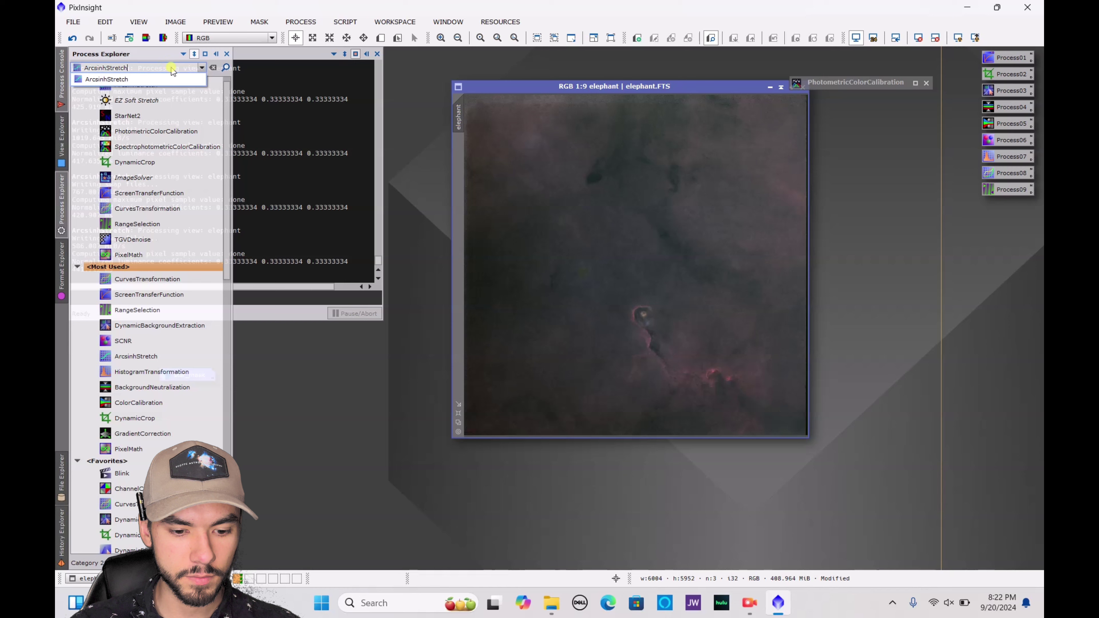
key("BackSpace")
key("BackSpace")
key("BackSpace")
key("BackSpace")
key("BackSpace")
key("BackSpace")
key("BackSpace")
key("BackSpace")
key("BackSpace")
key("BackSpace")
key("BackSpace")
key("BackSpace")
key("BackSpace")
type("cur")
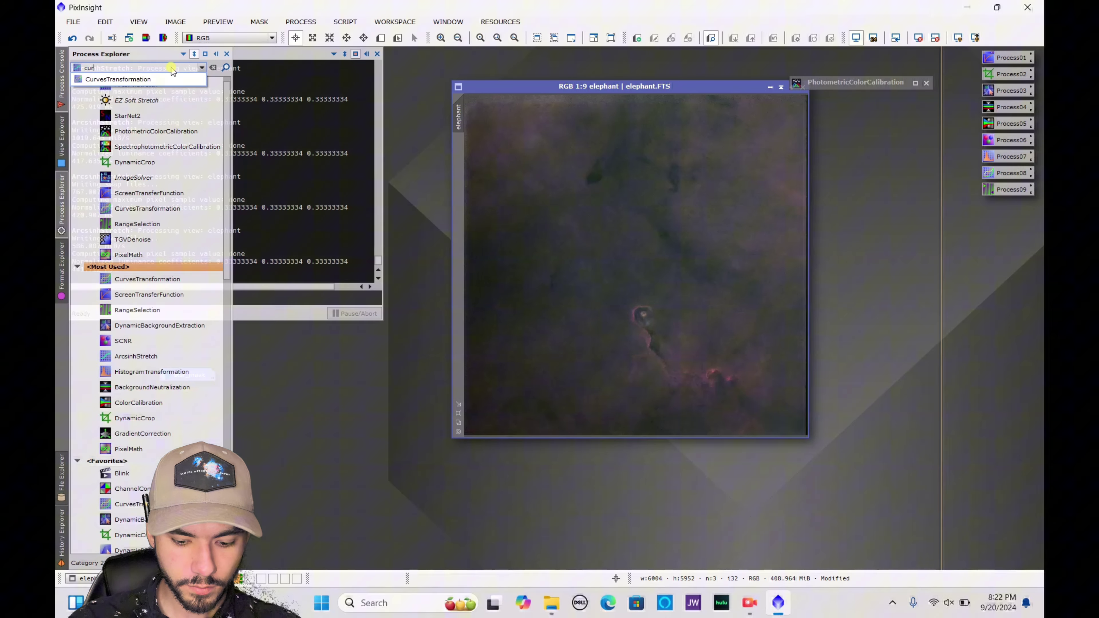
key("Return")
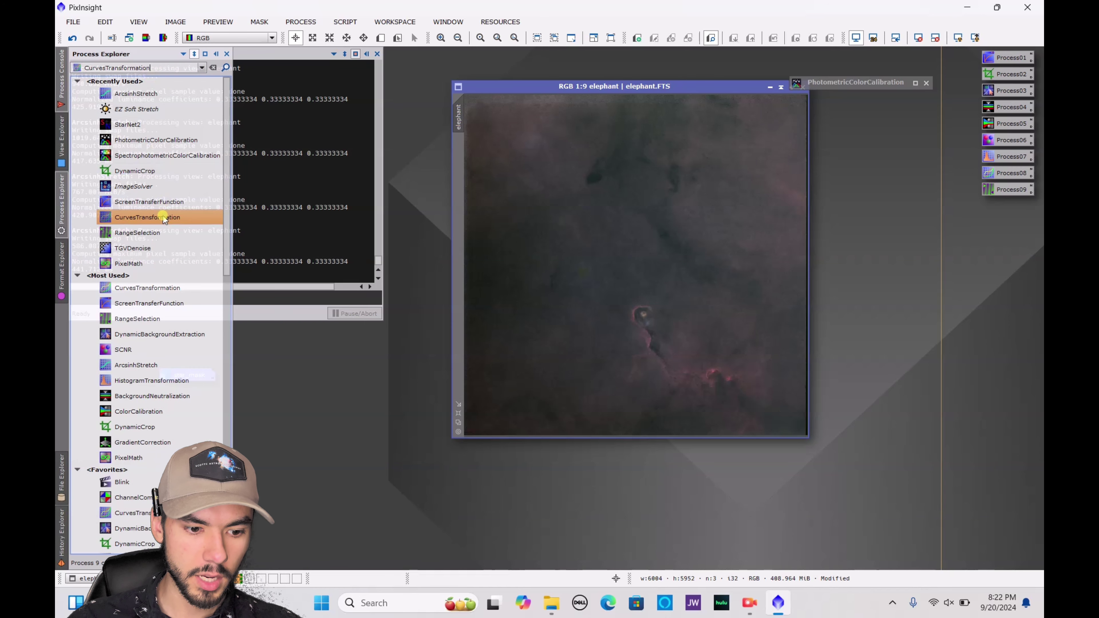
double_click(164, 217)
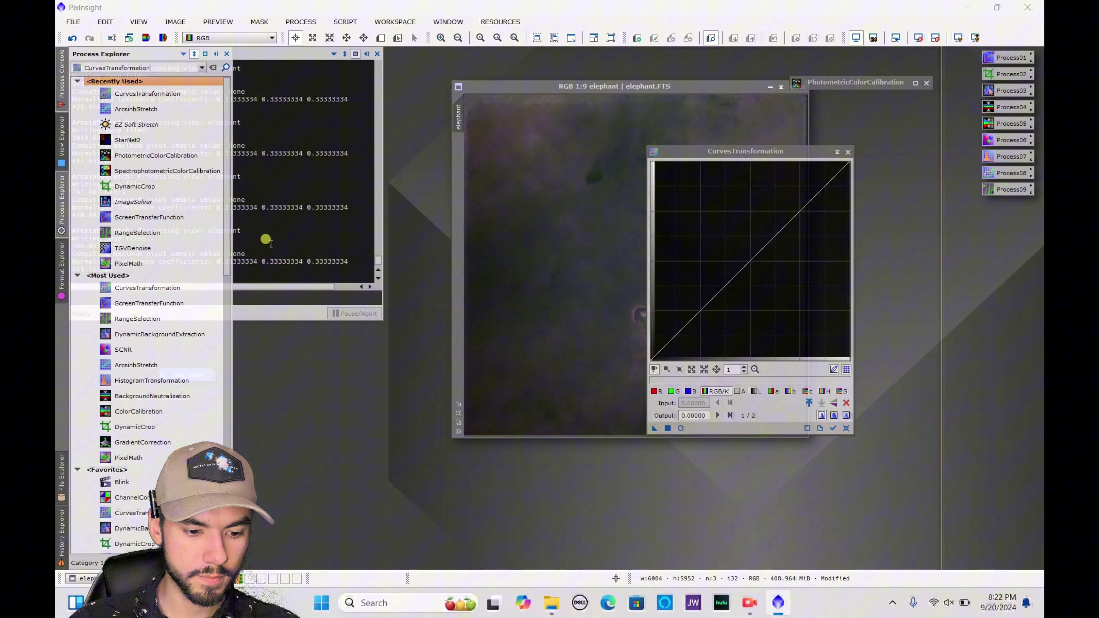
Raise the saturation curve to about 0.455→0.597, apply it to elephant, then reset the curve
left_click(670, 369)
left_click(682, 428)
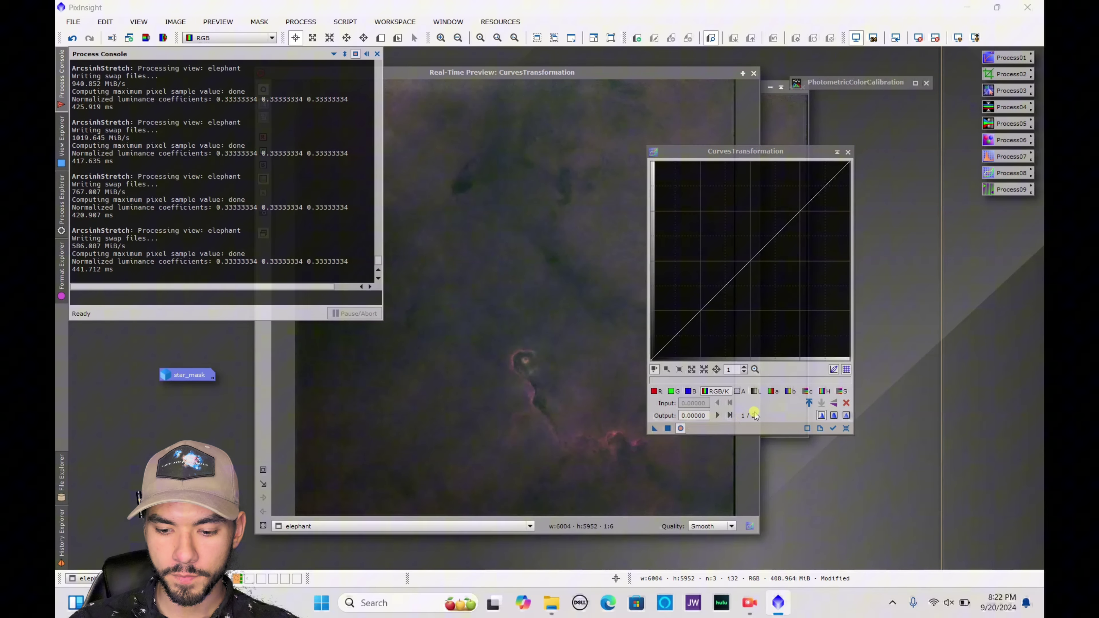
left_click(842, 391)
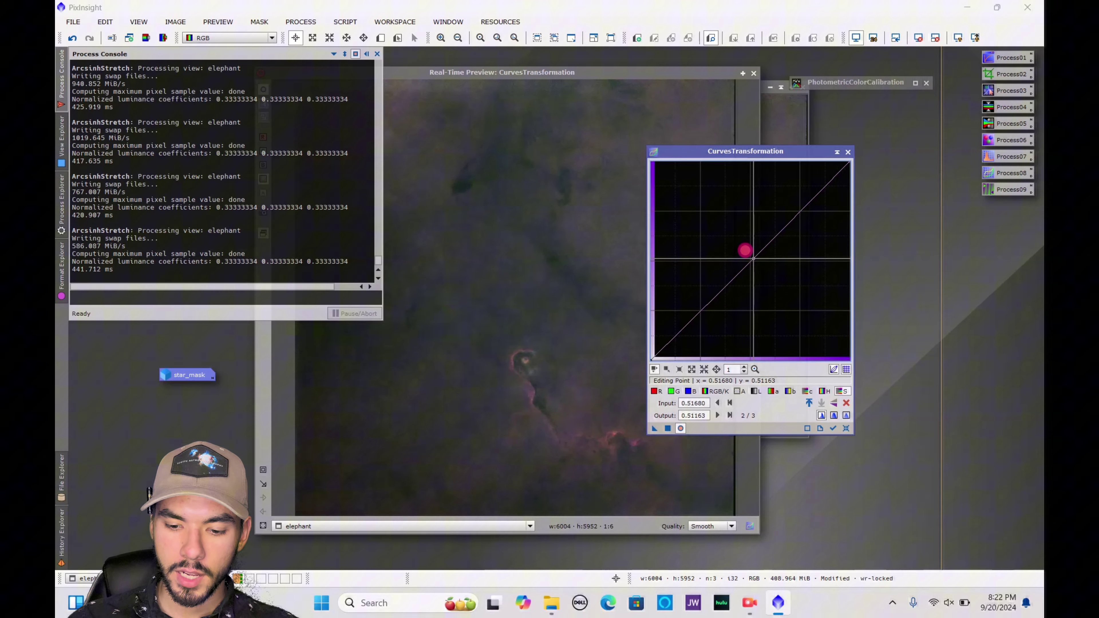
mouse_move(743, 248)
left_mouse_down()
mouse_move(704, 209)
mouse_move(745, 246)
mouse_move(732, 233)
left_mouse_up()
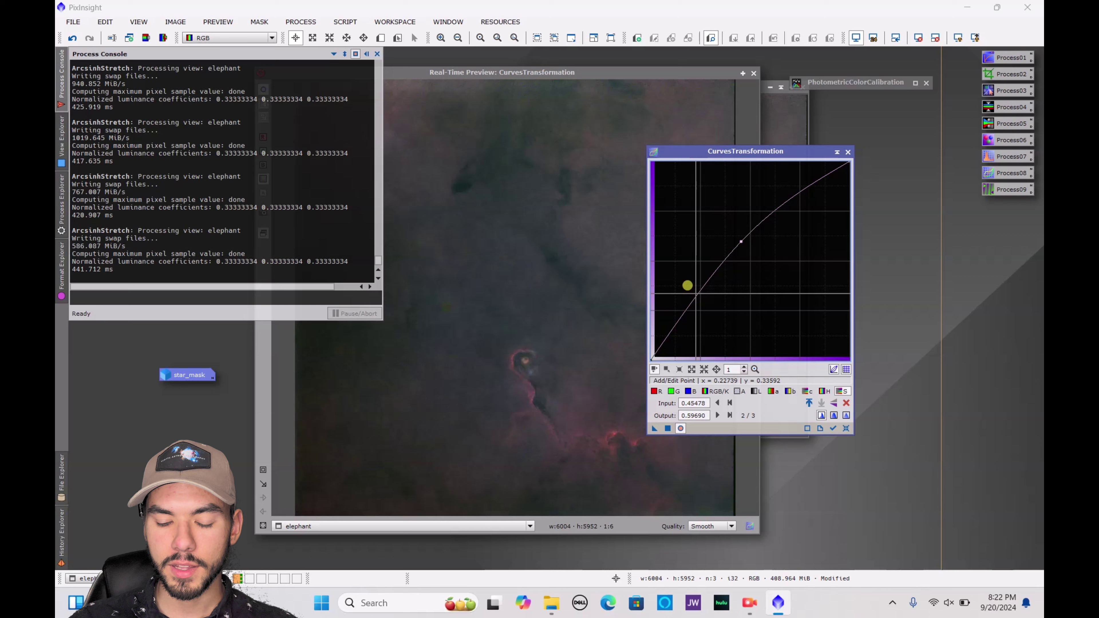
left_click(668, 428)
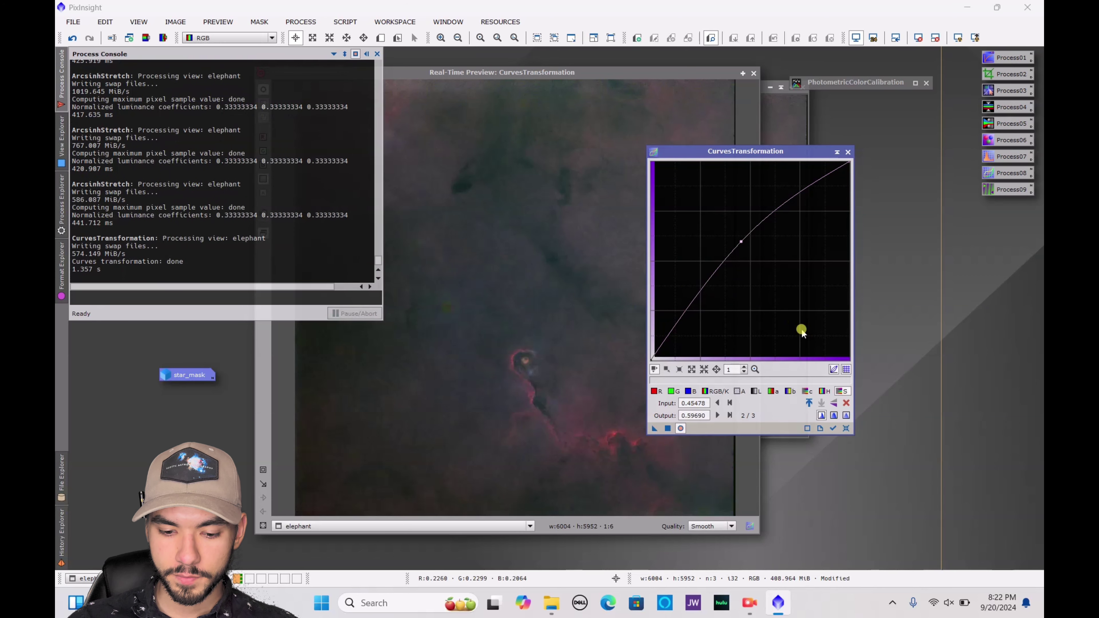
left_click(660, 392)
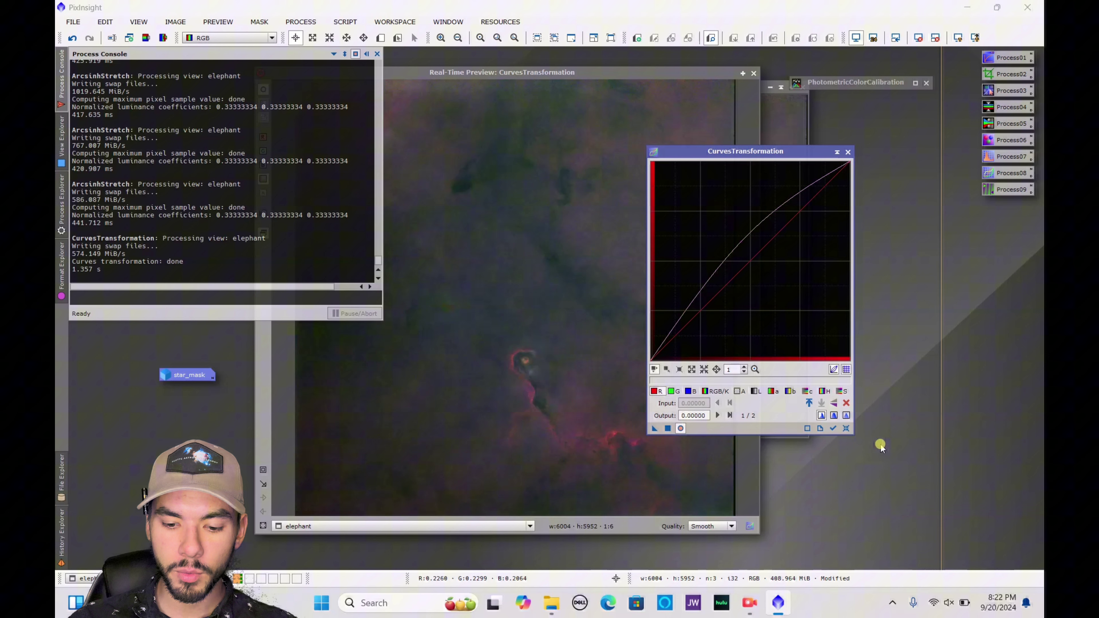
Raise a midpoint on the red curve, apply it to elephant, and reset the curve
left_click(846, 429)
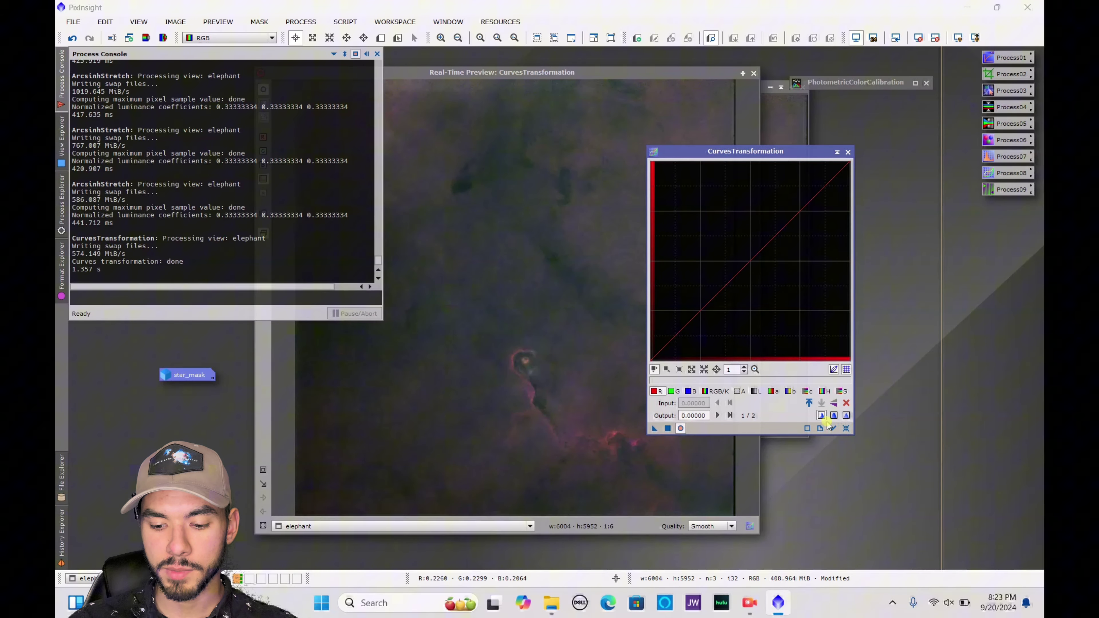
left_click(749, 260)
left_click_drag(739, 253, 723, 239)
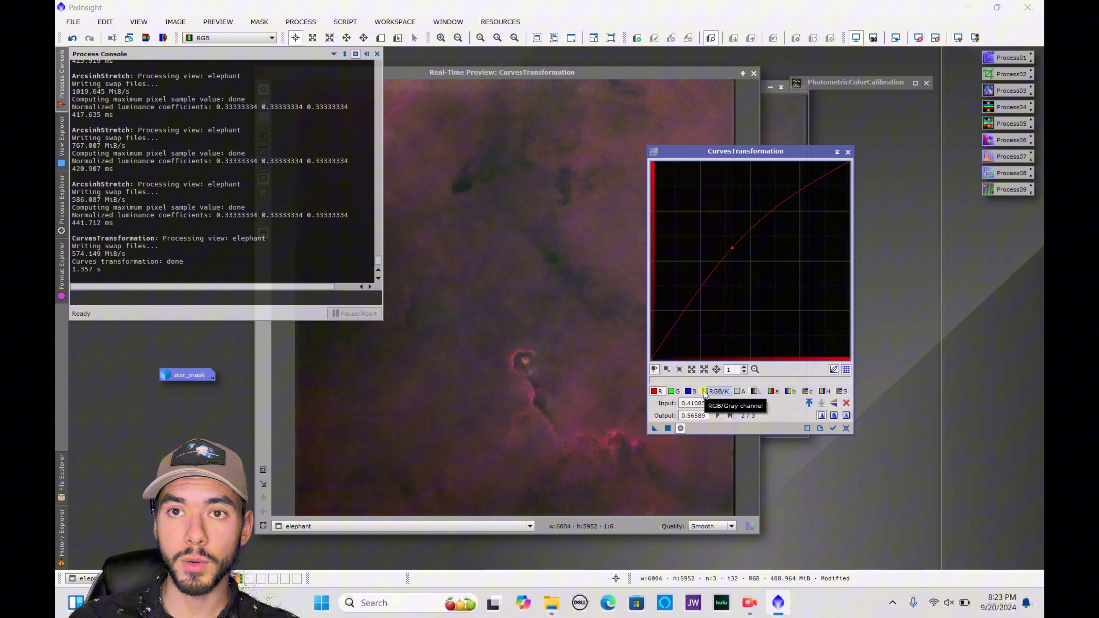
left_click(668, 428)
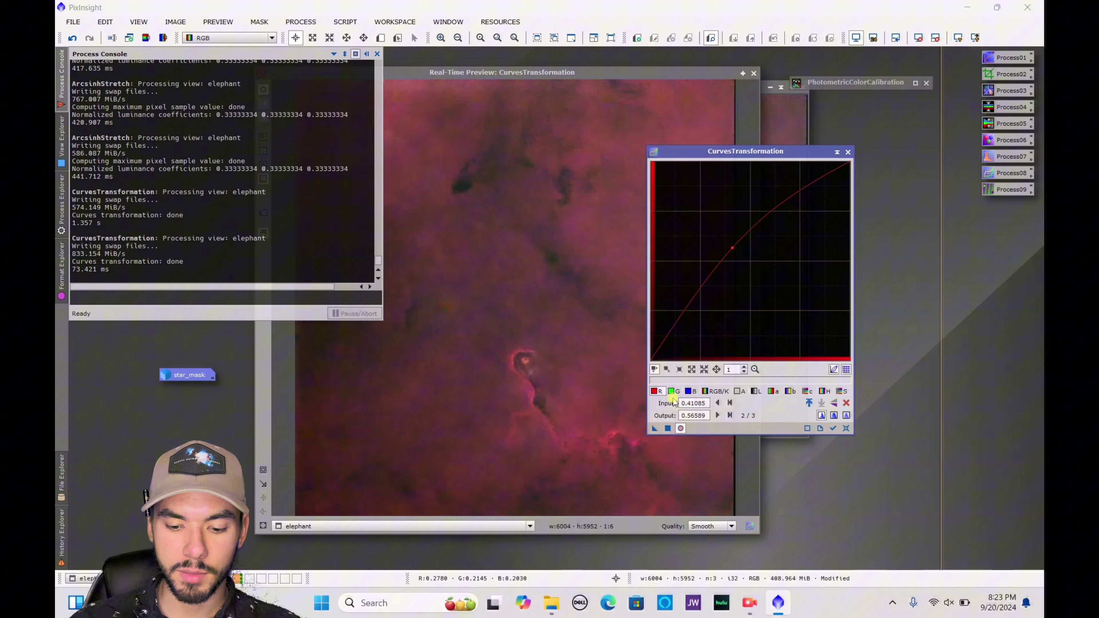
left_click(846, 428)
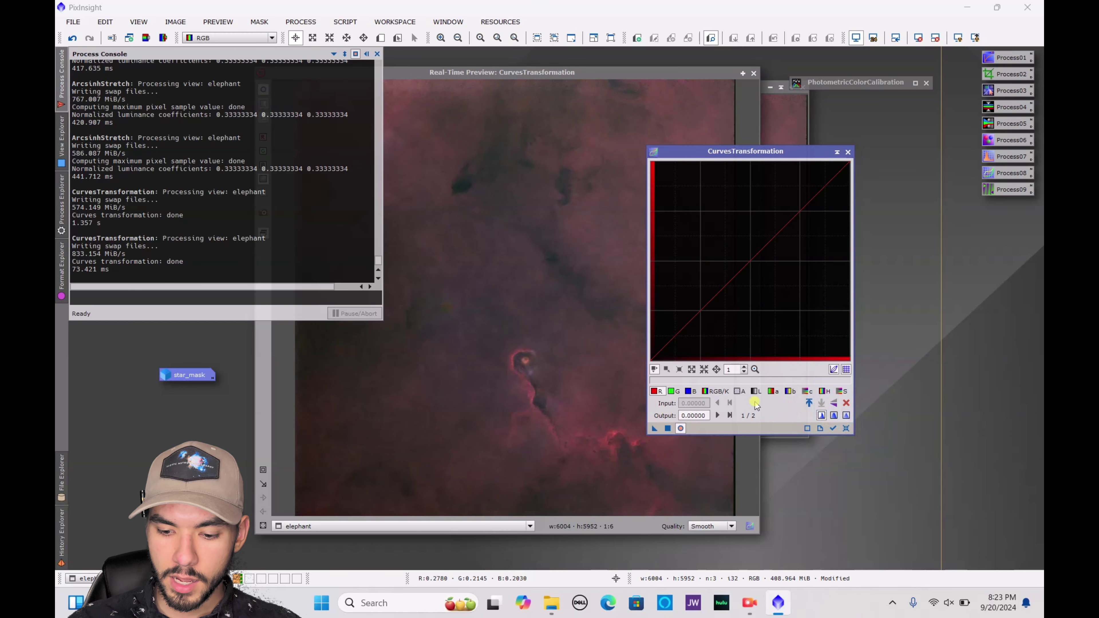
Apply a slight blue-curve adjustment (about 0.483→0.501), then close CurvesTransformation
left_click(688, 391)
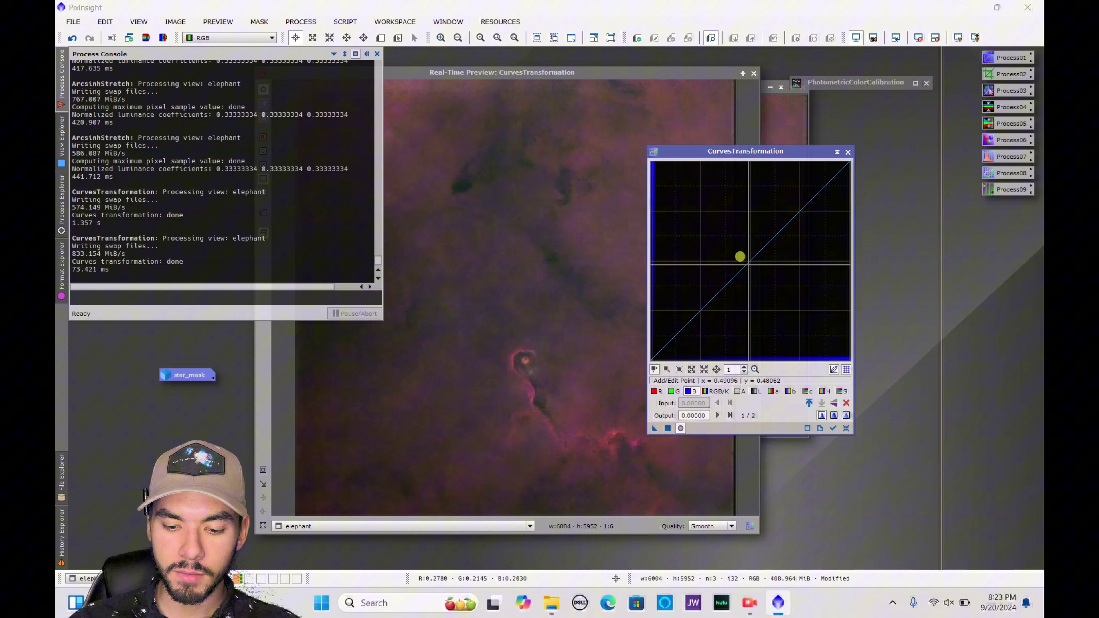
left_click(746, 255)
left_click_drag(738, 246, 738, 252)
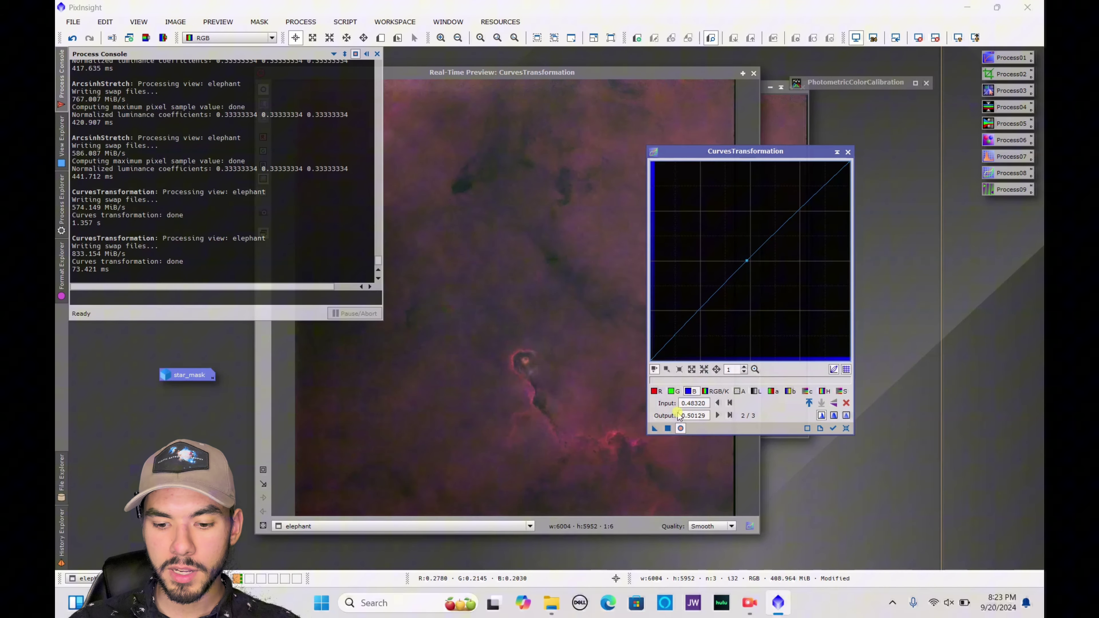
left_click(668, 428)
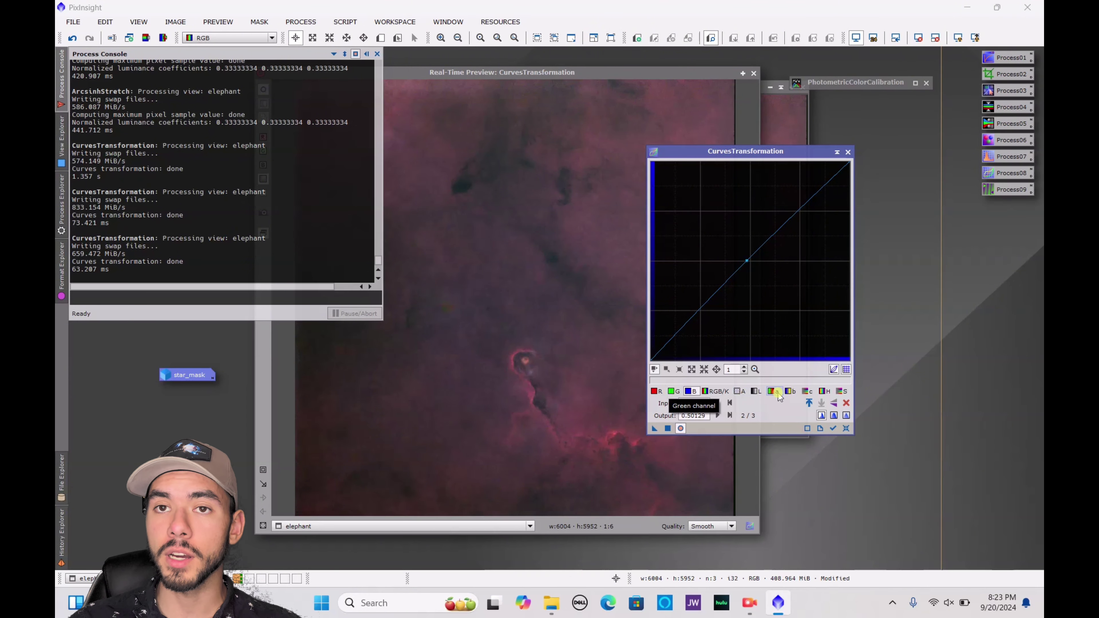
left_click(842, 391)
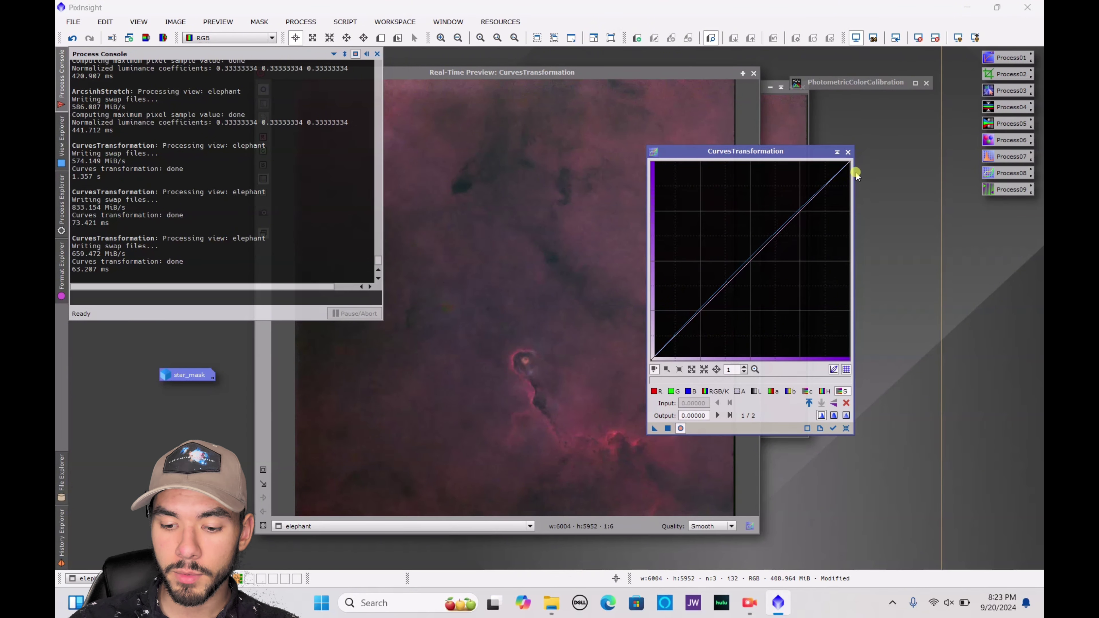
left_click(849, 152)
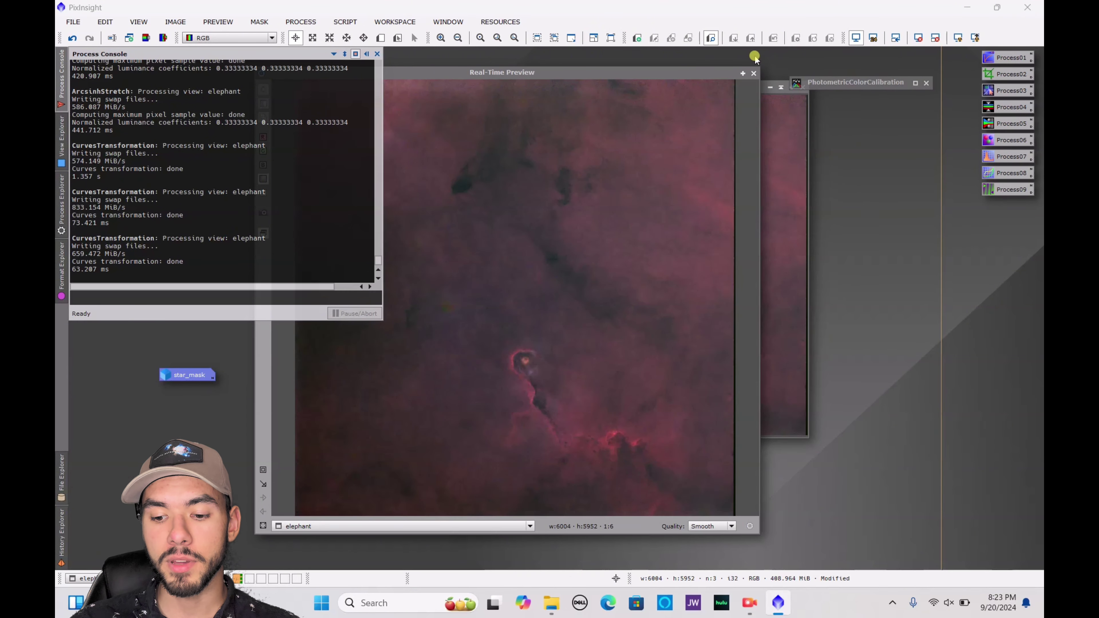
Close the preview, run GradientCorrection globally on the starless elephant image, and close the tool
left_click(753, 73)
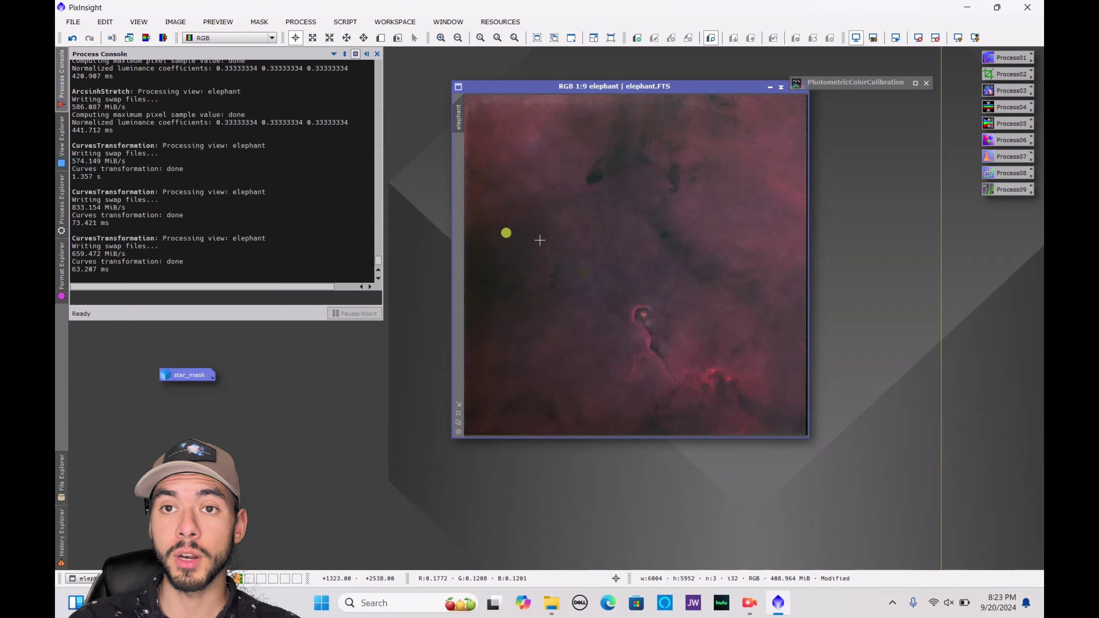
left_click(62, 203)
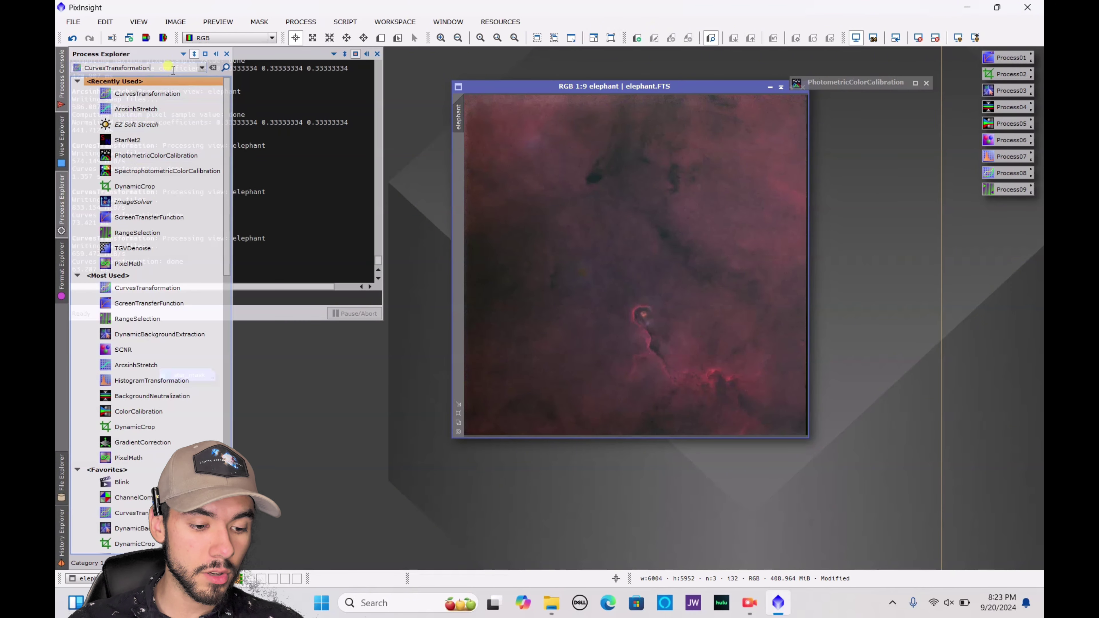
left_click(167, 67)
type("g")
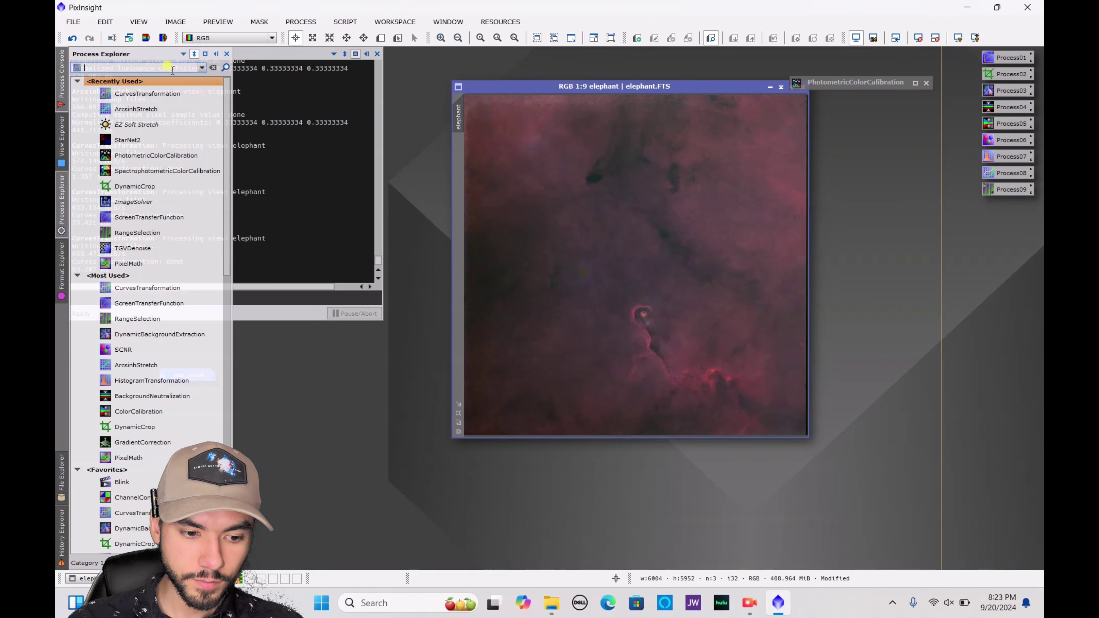
type("ra")
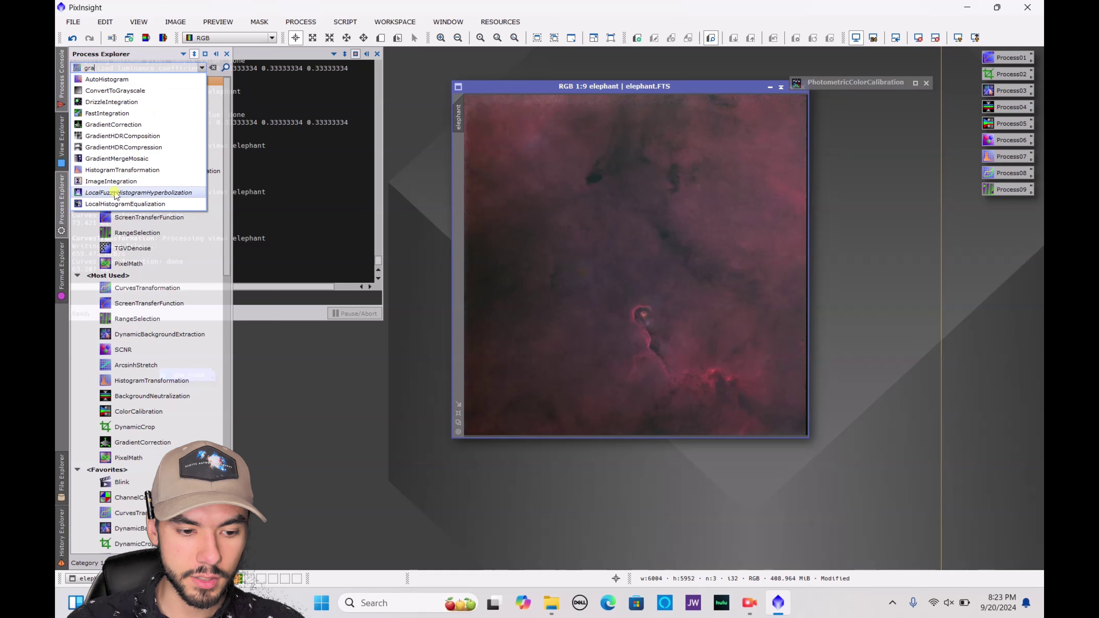
left_click(116, 124)
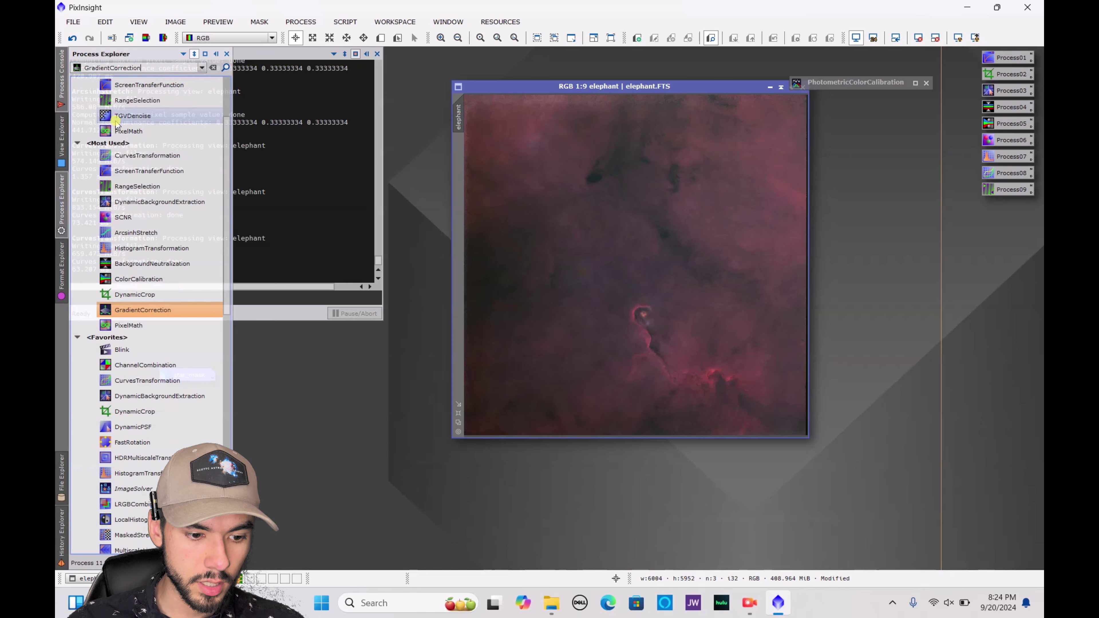
double_click(154, 309)
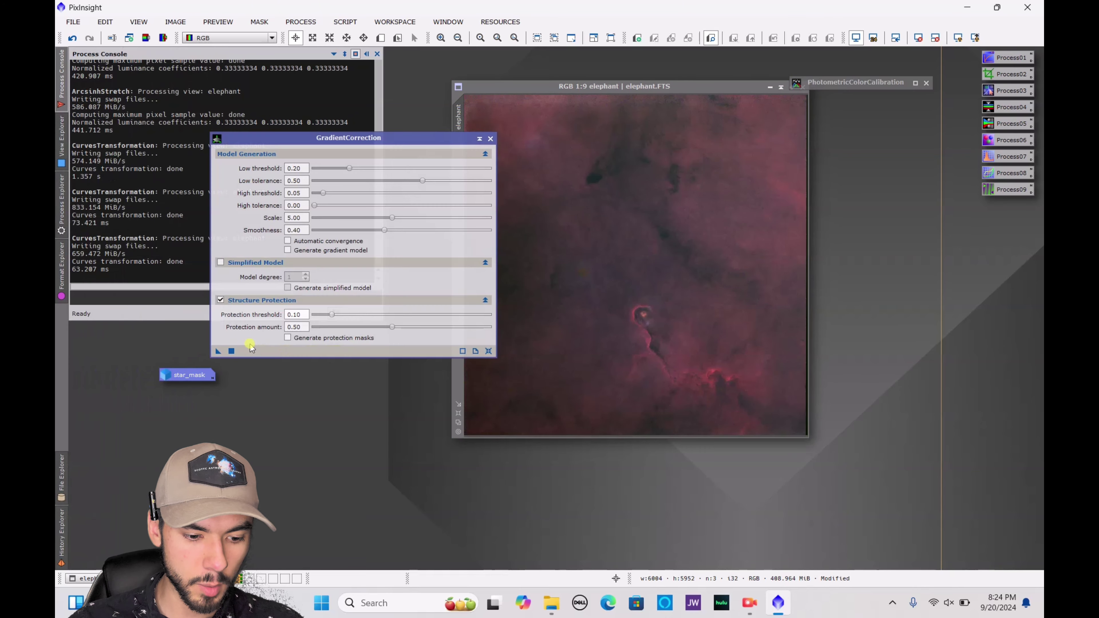
left_click(231, 350)
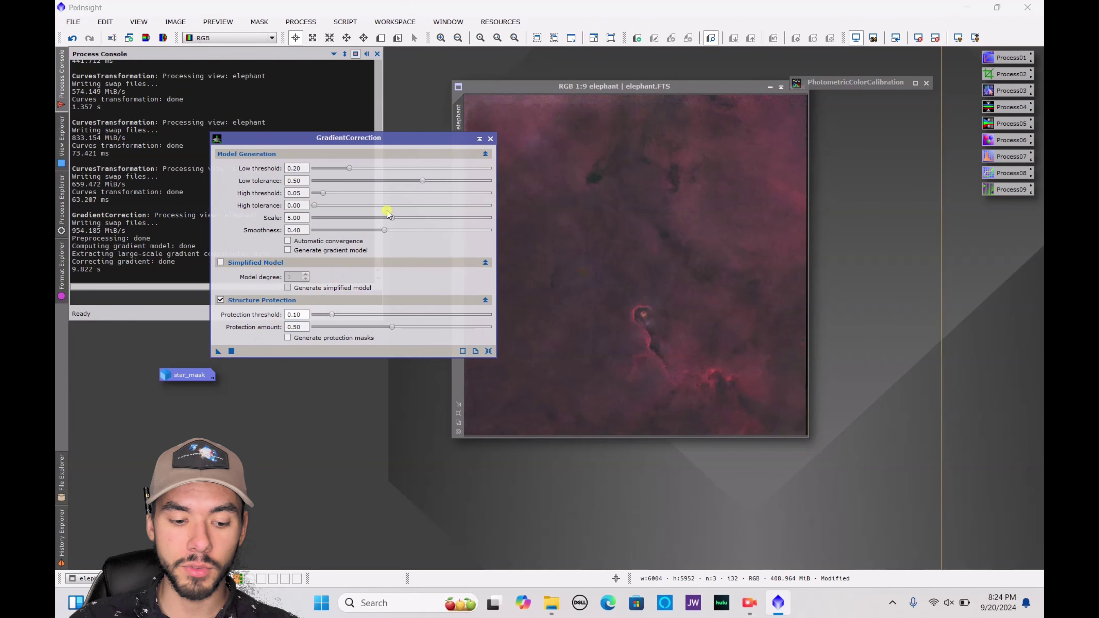
left_click(489, 139)
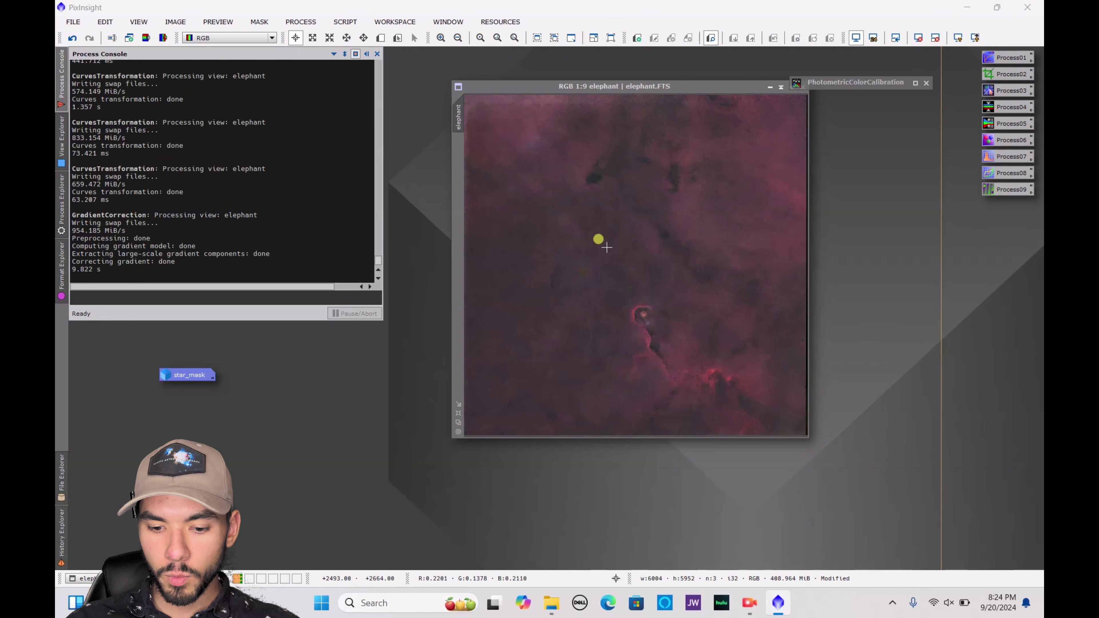
left_click(57, 221)
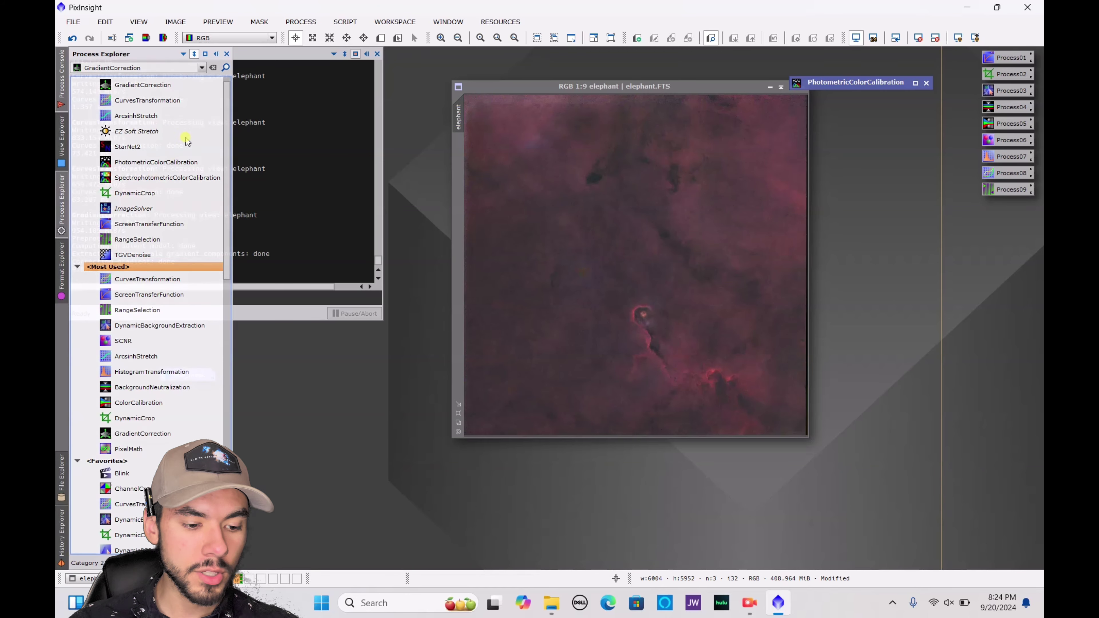
left_click(214, 67)
left_click(213, 67)
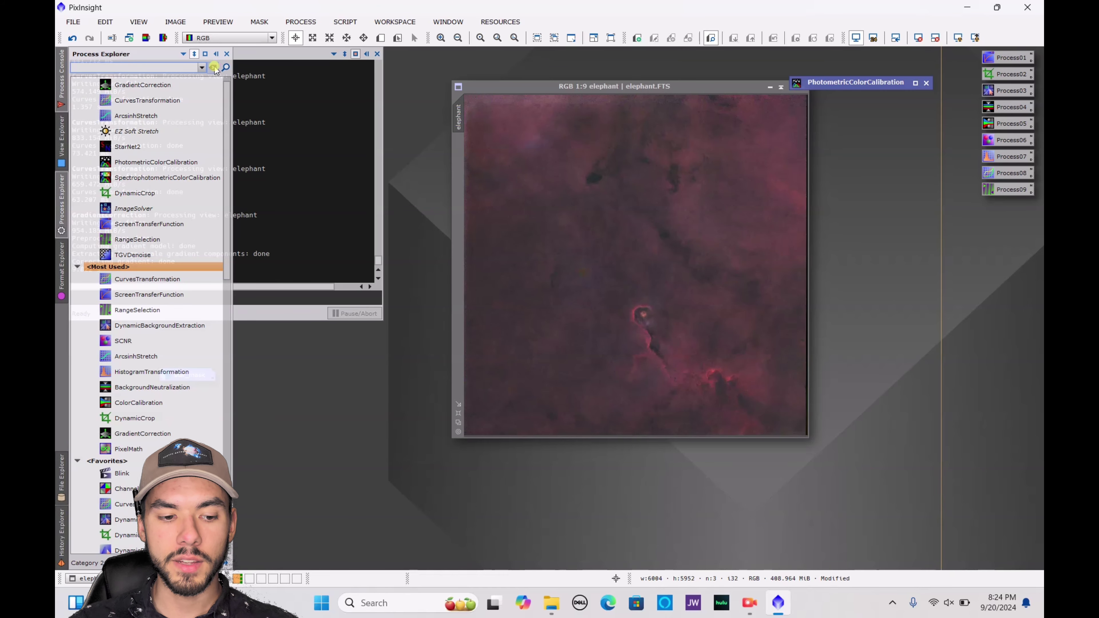
type("noise")
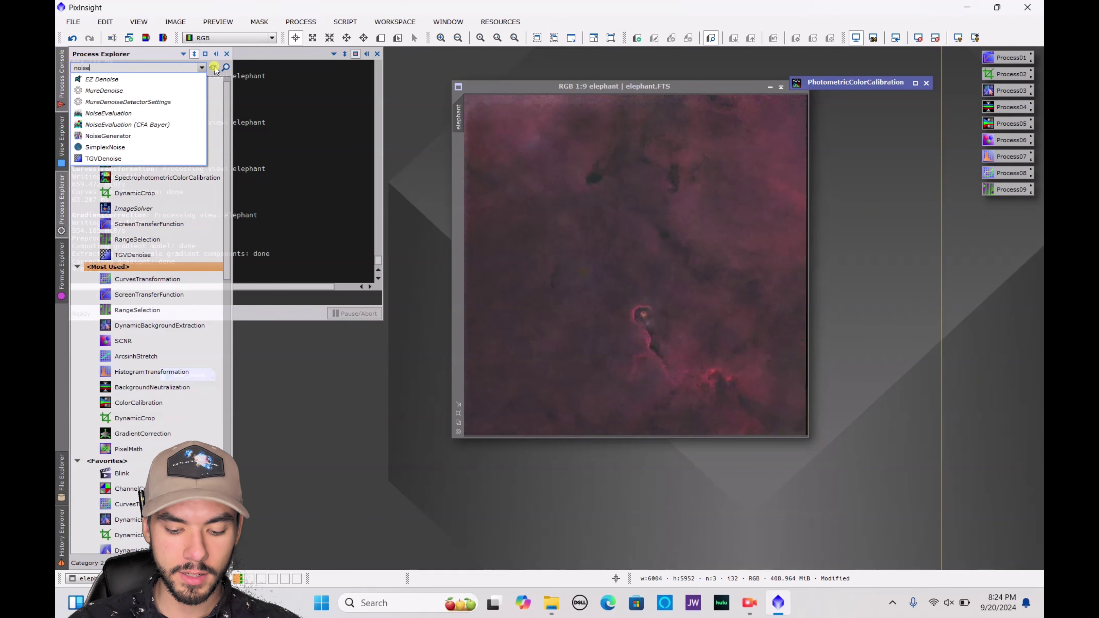
left_click(131, 160)
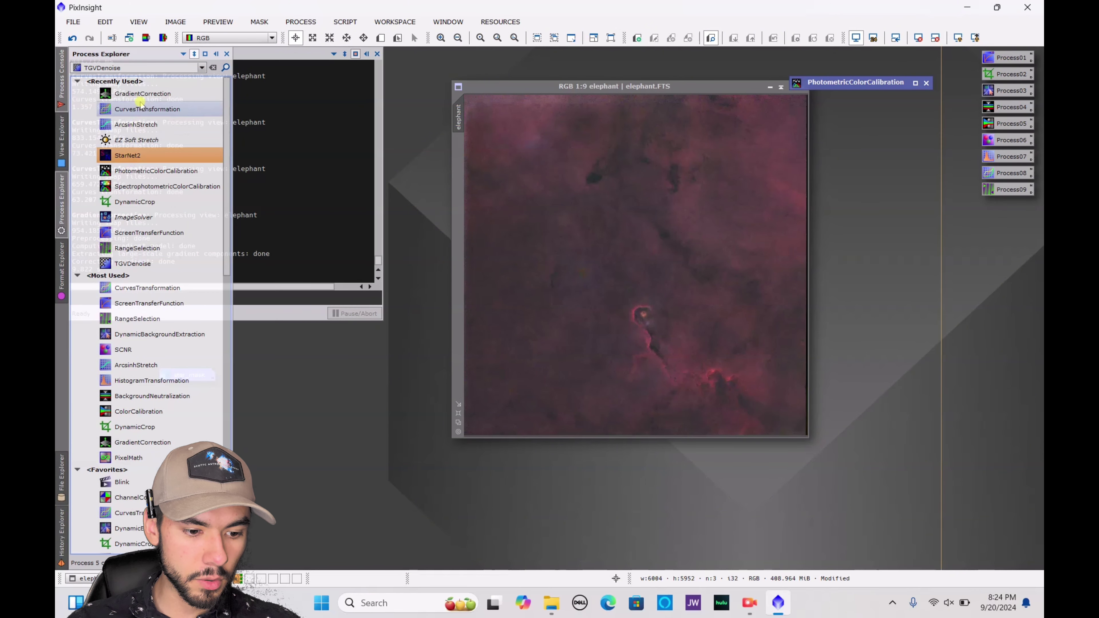
double_click(130, 263)
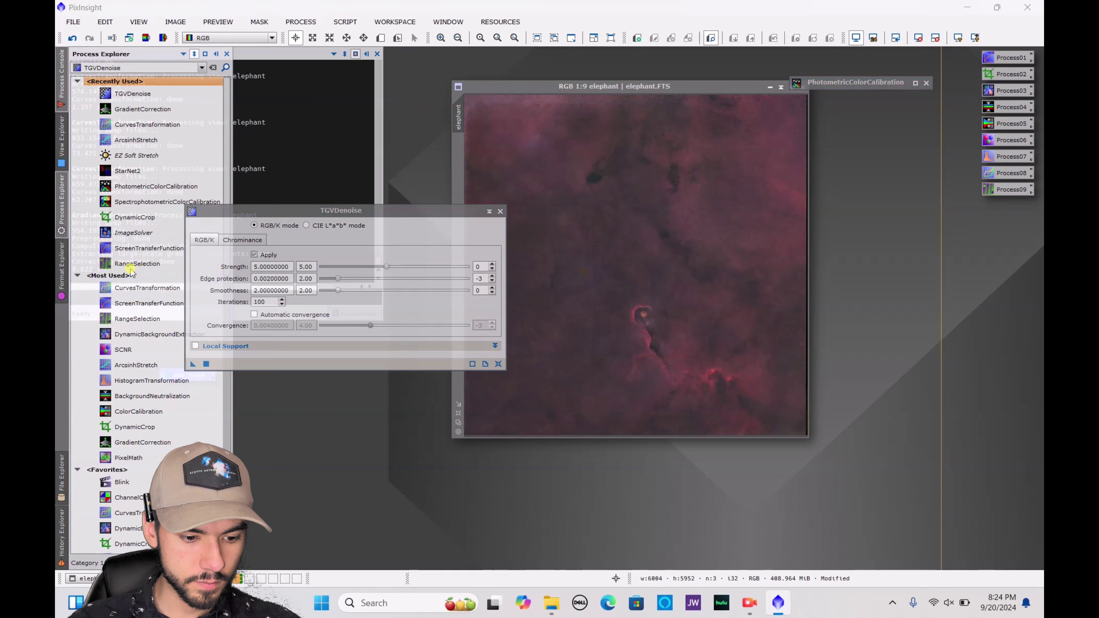
left_click(206, 364)
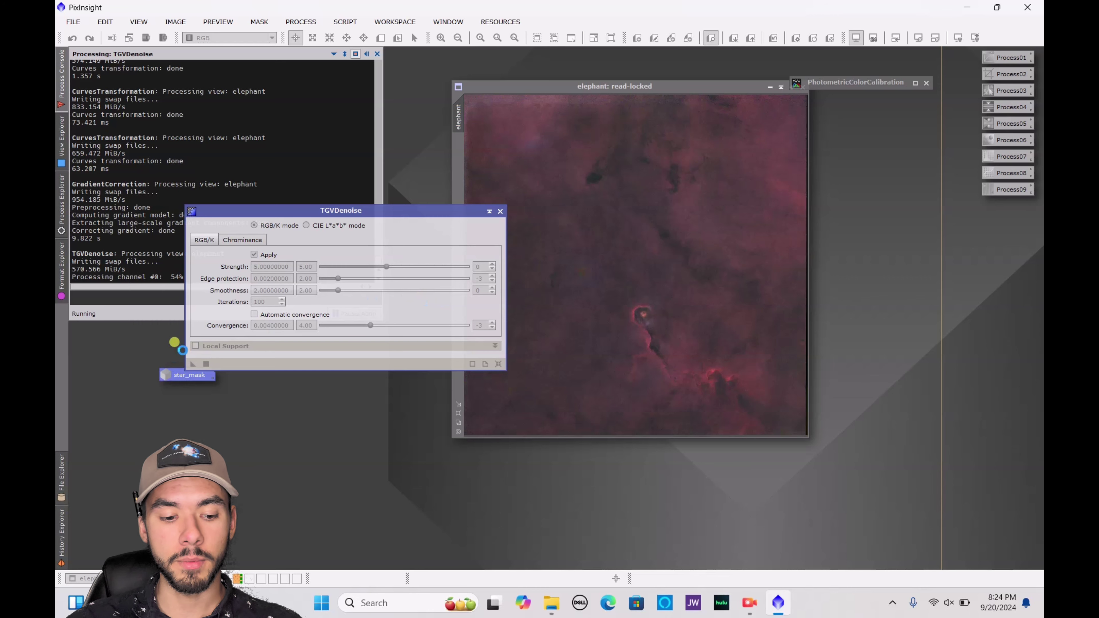
left_click(560, 210)
left_click_drag(561, 210, 716, 215)
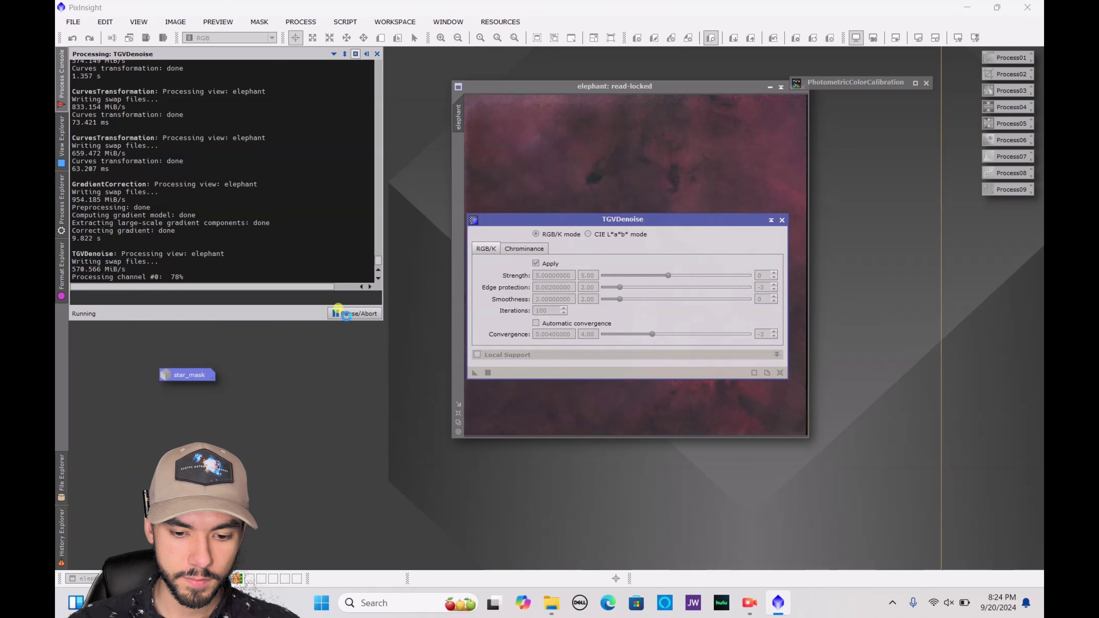
left_click(348, 315)
left_click(512, 318)
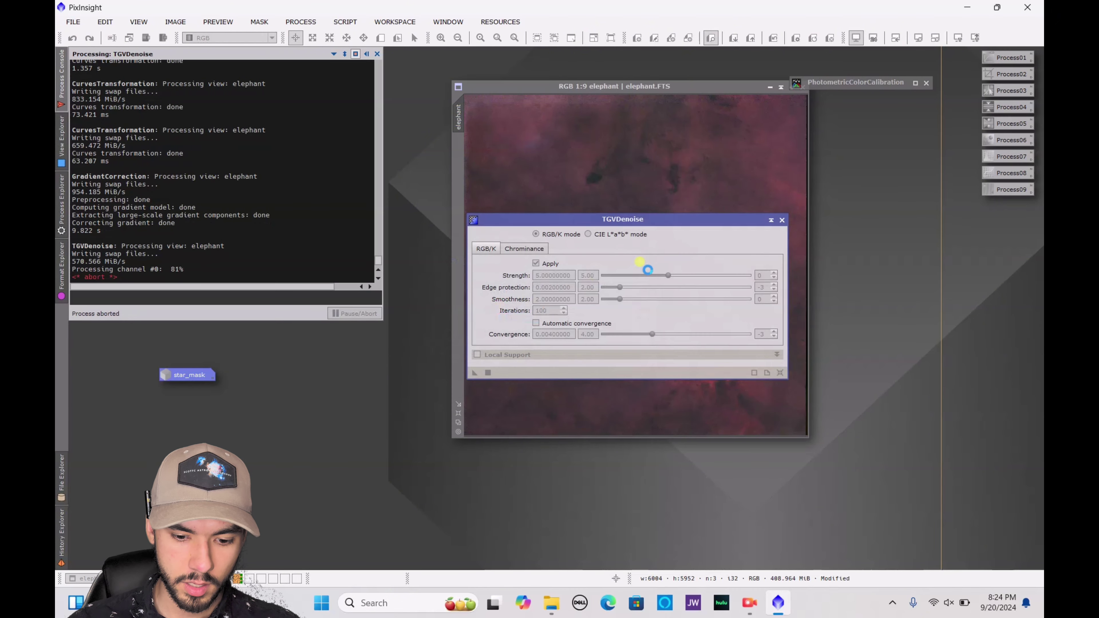
Close the denoise tool, open the star_mask image, and open ArcsinhStretch
left_click(773, 221)
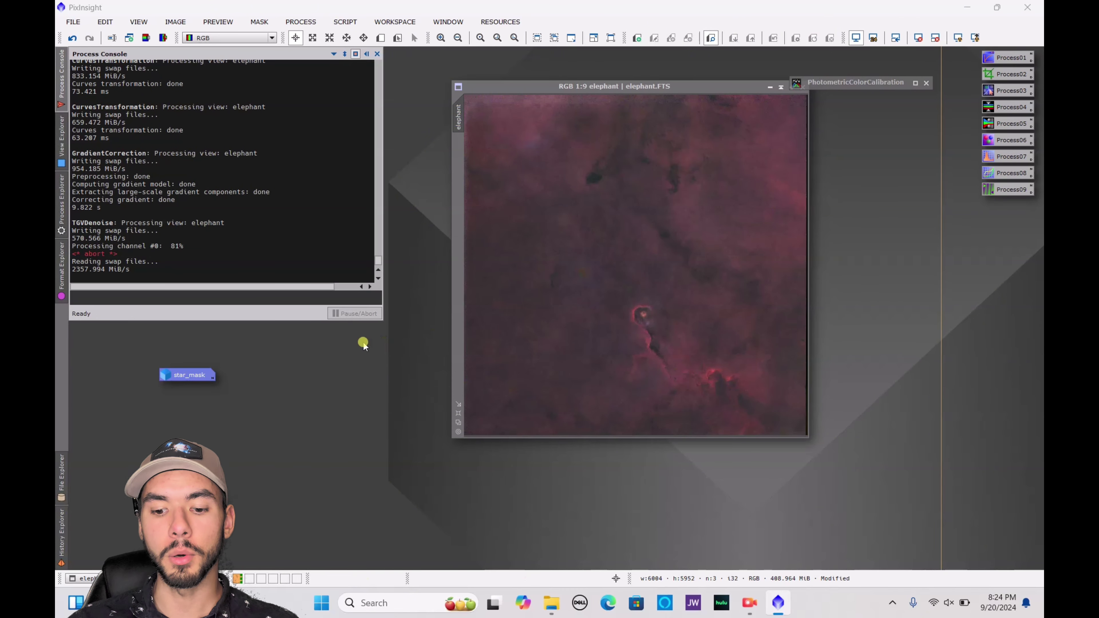
double_click(177, 374)
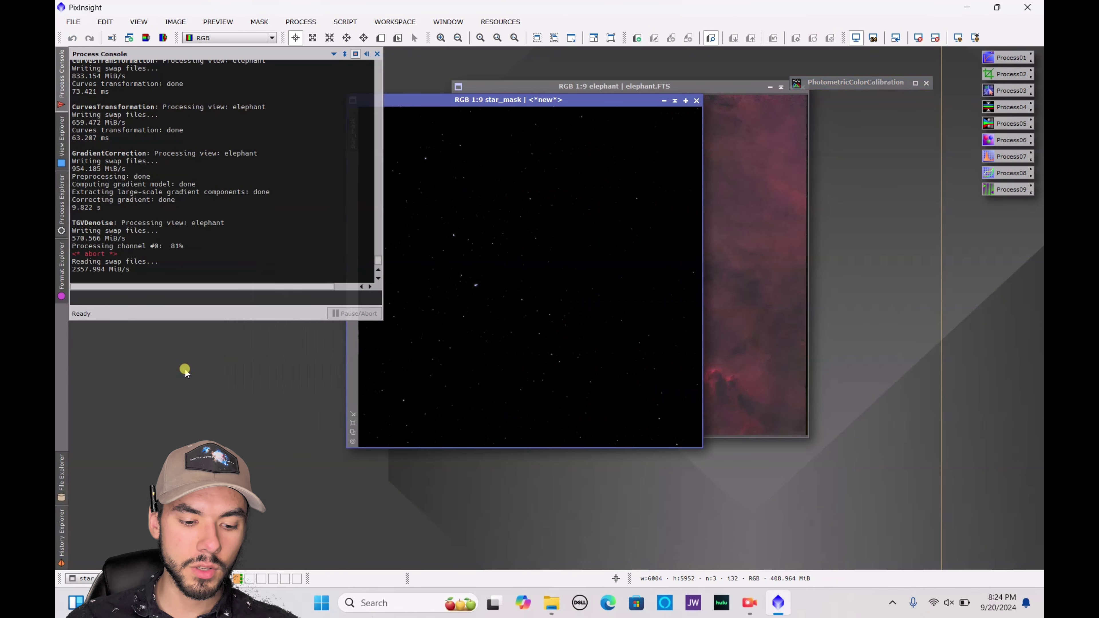
left_click_drag(536, 106, 608, 107)
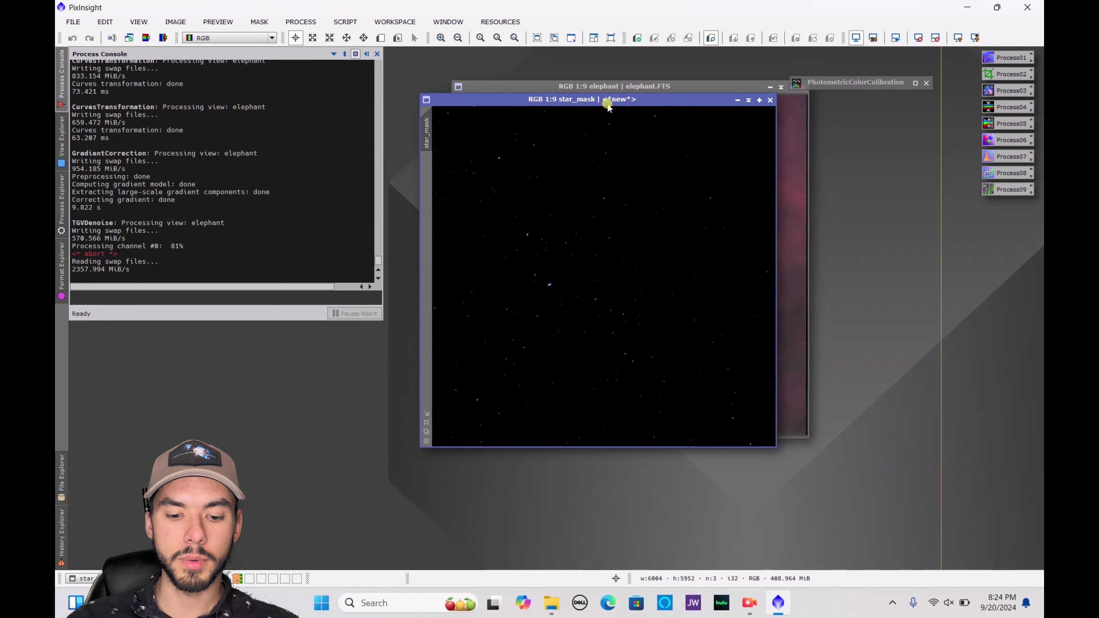
left_click(59, 193)
left_click(147, 64)
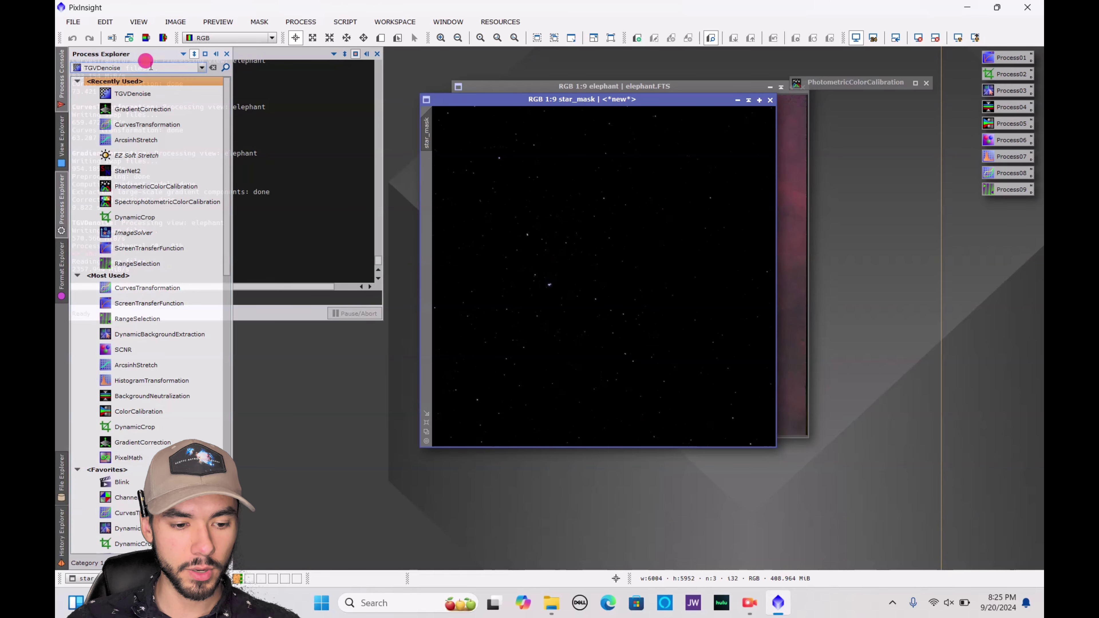
type("arc")
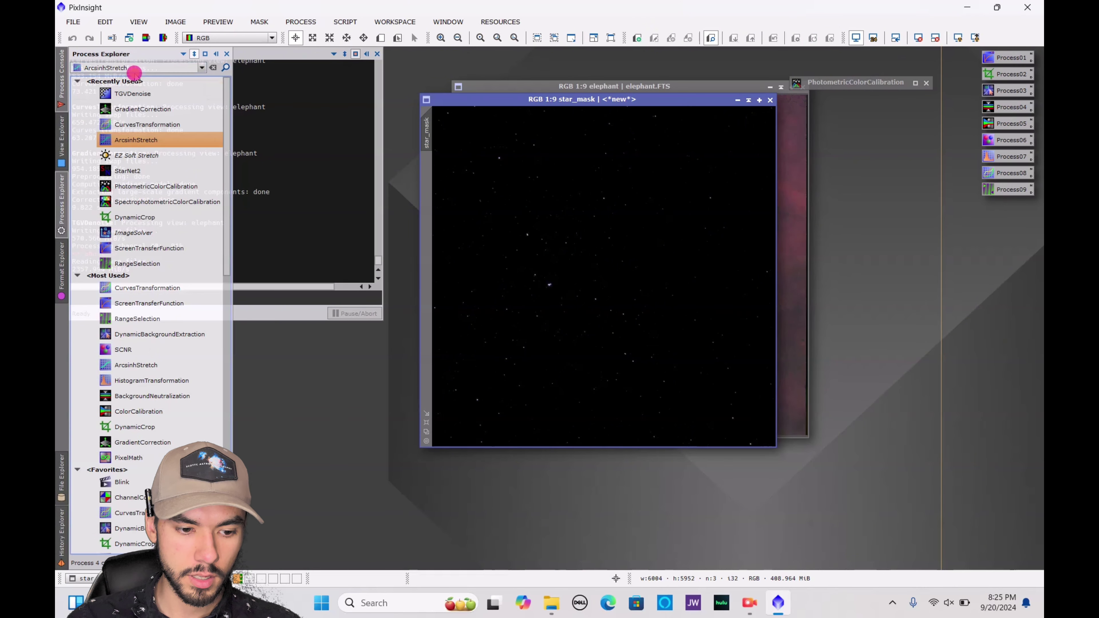
left_click(130, 79)
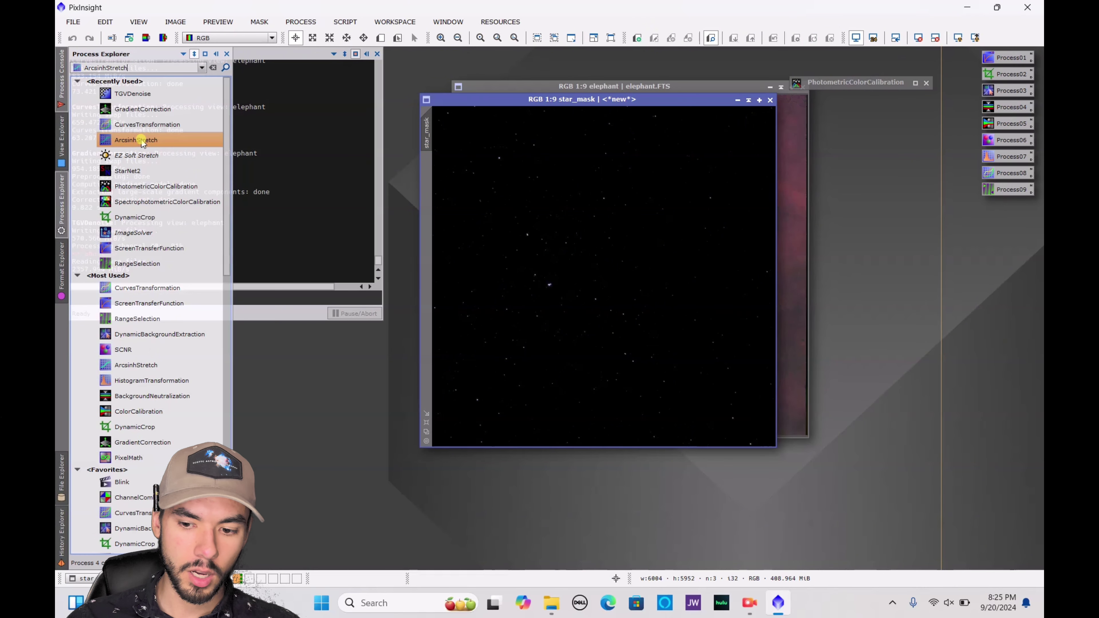
double_click(141, 145)
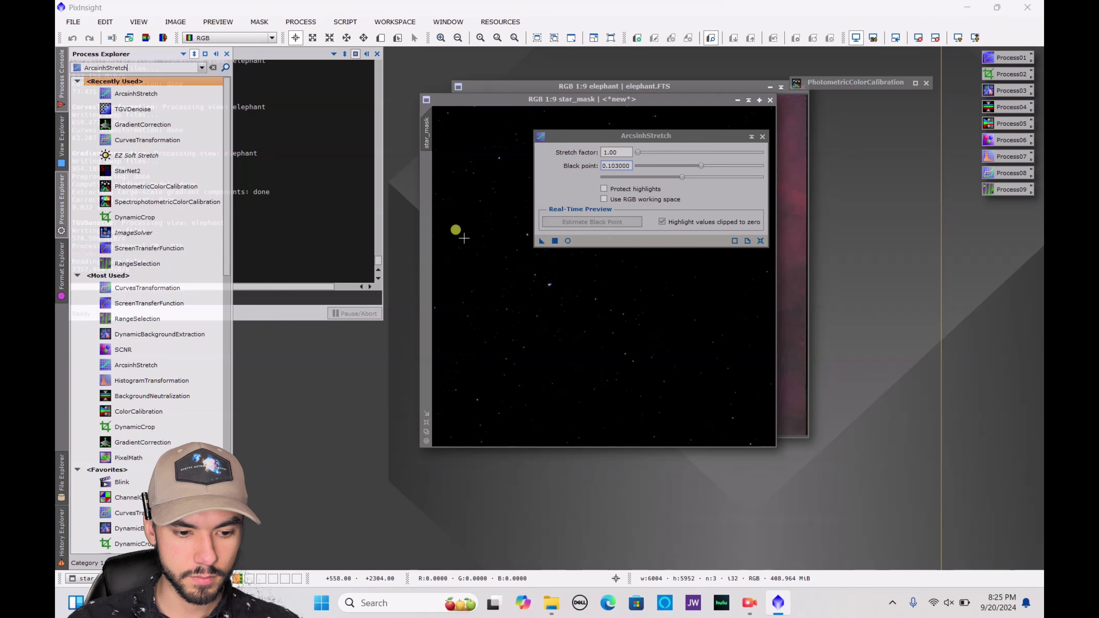
Stretch star_mask with black point 0 and stretch factor 6.72, then close ArcsinhStretch
left_click_drag(637, 152, 627, 178)
left_click(644, 153)
left_click(567, 241)
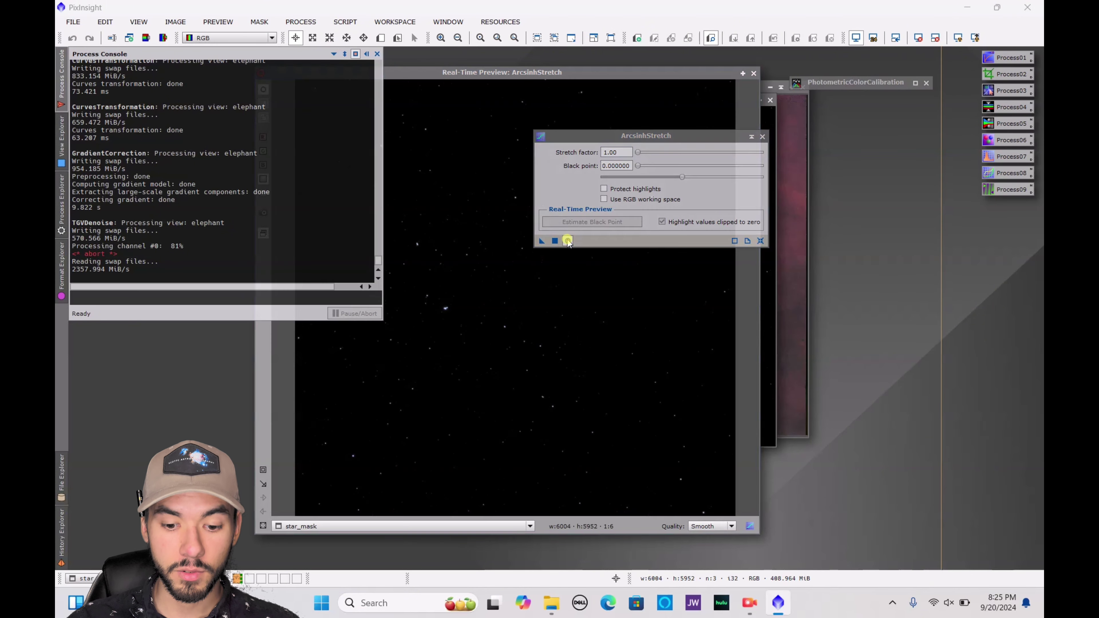
left_click_drag(640, 156, 667, 157)
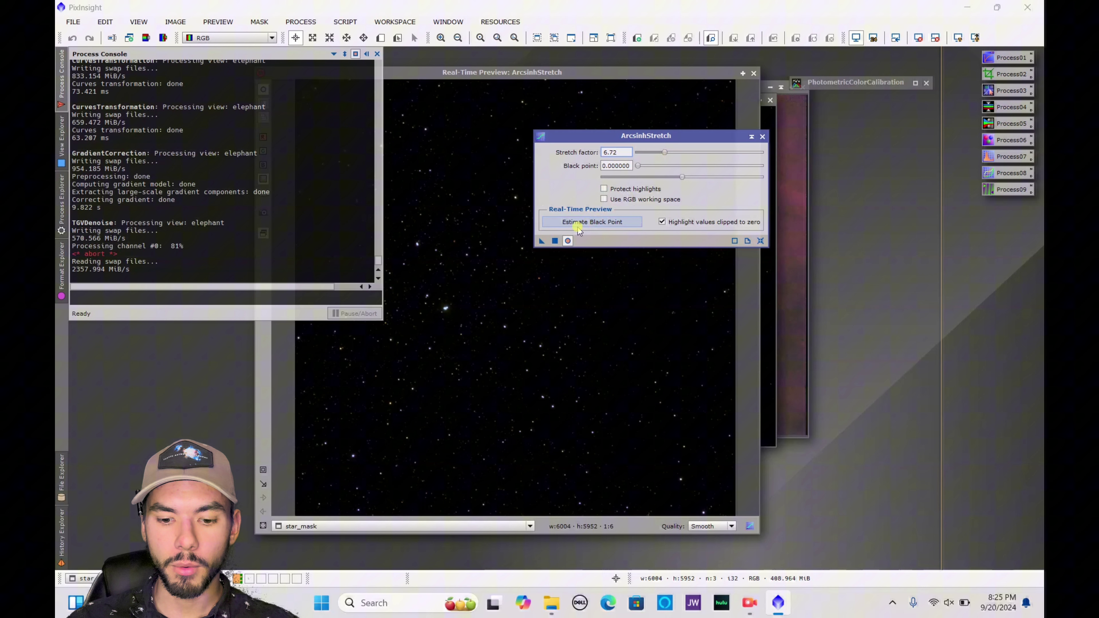
left_click(555, 240)
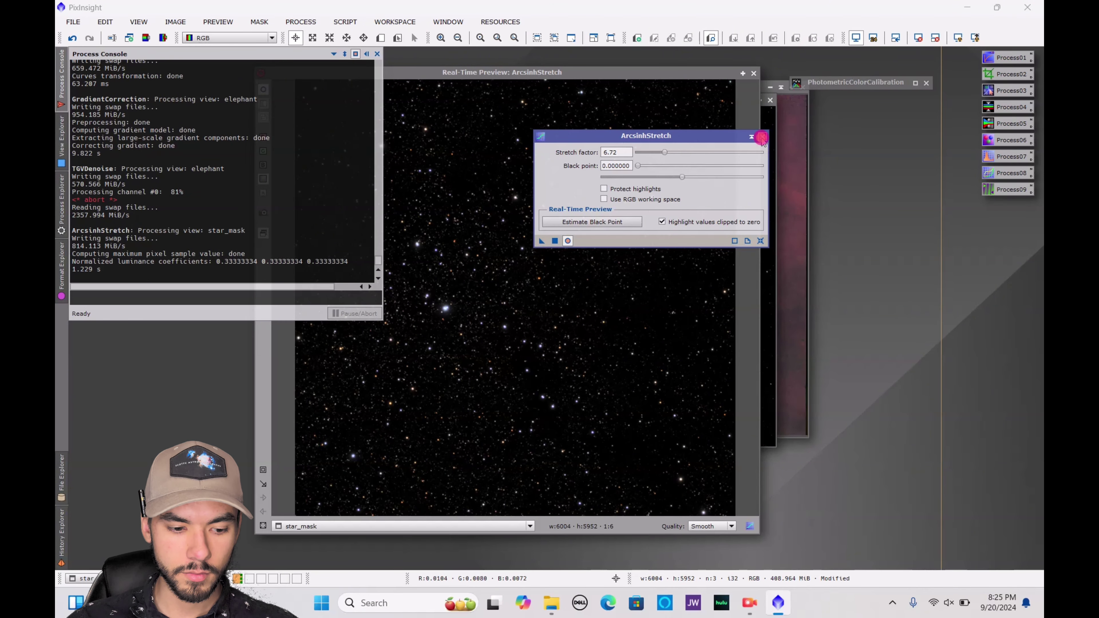
left_click(761, 138)
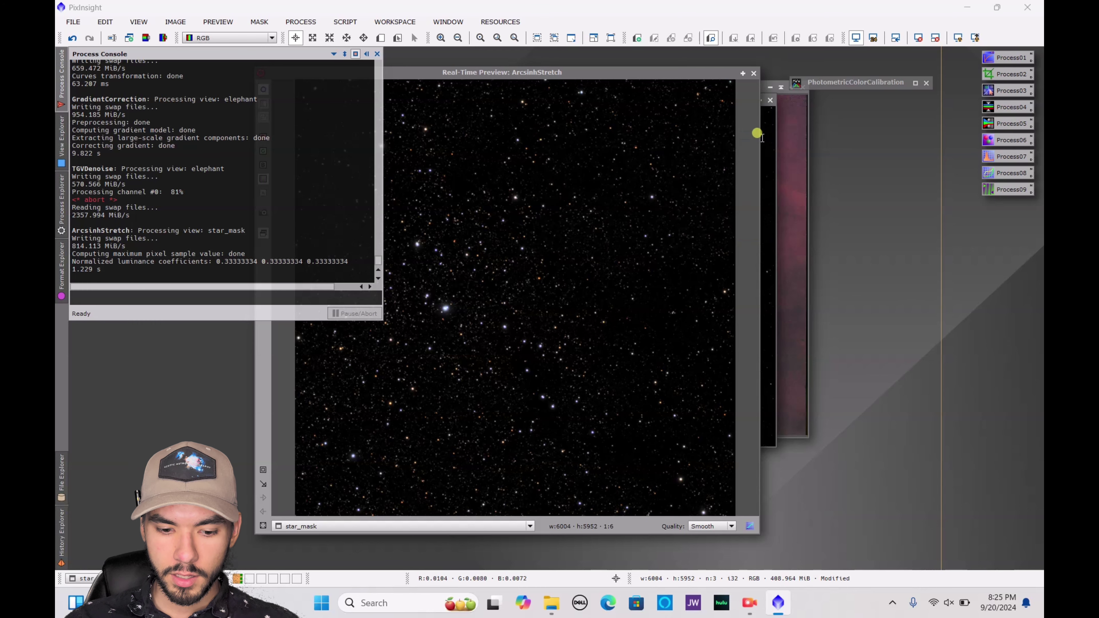
Close the live preview and move the stretched star_mask aside to reveal elephant
left_click(728, 76)
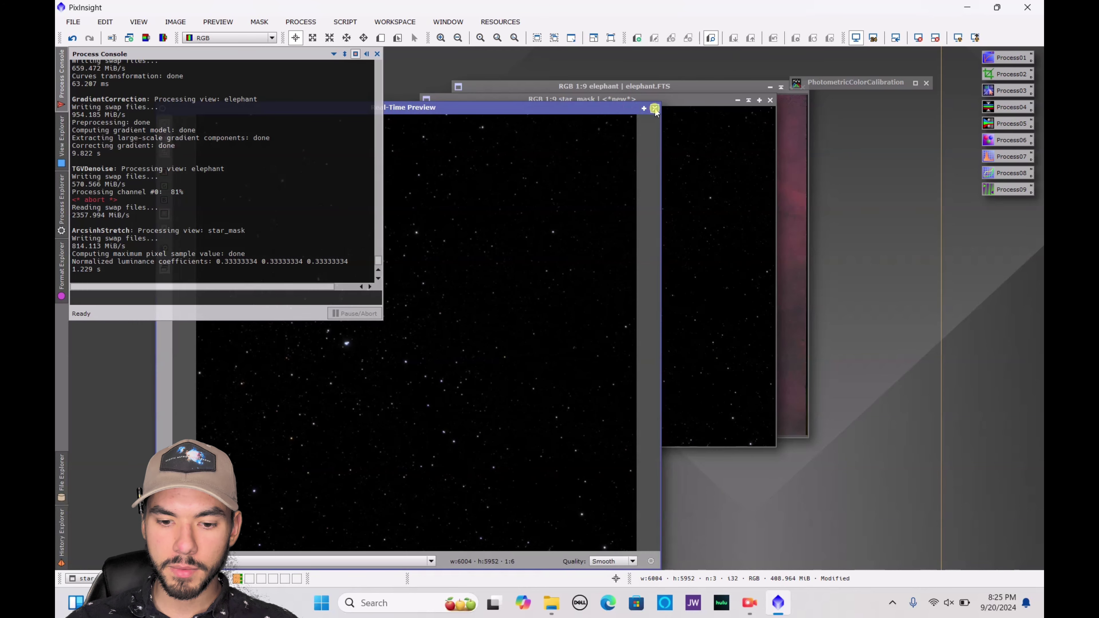
left_click(650, 99)
left_click_drag(688, 99, 482, 100)
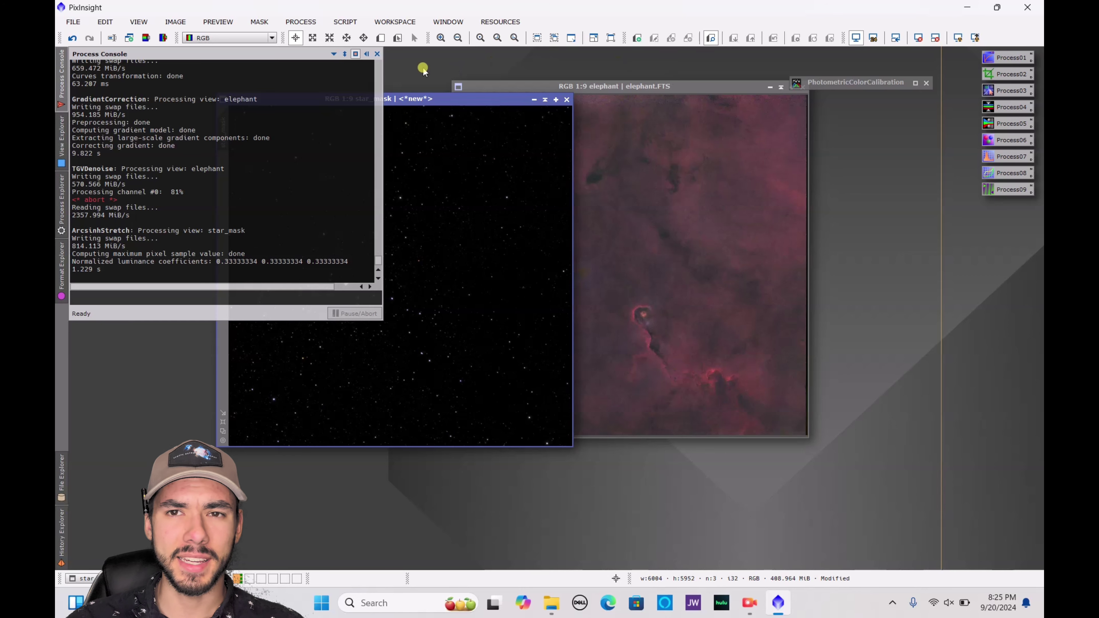
Open PixelMath from a 'pixel' process search and move its window to the top
left_click(61, 200)
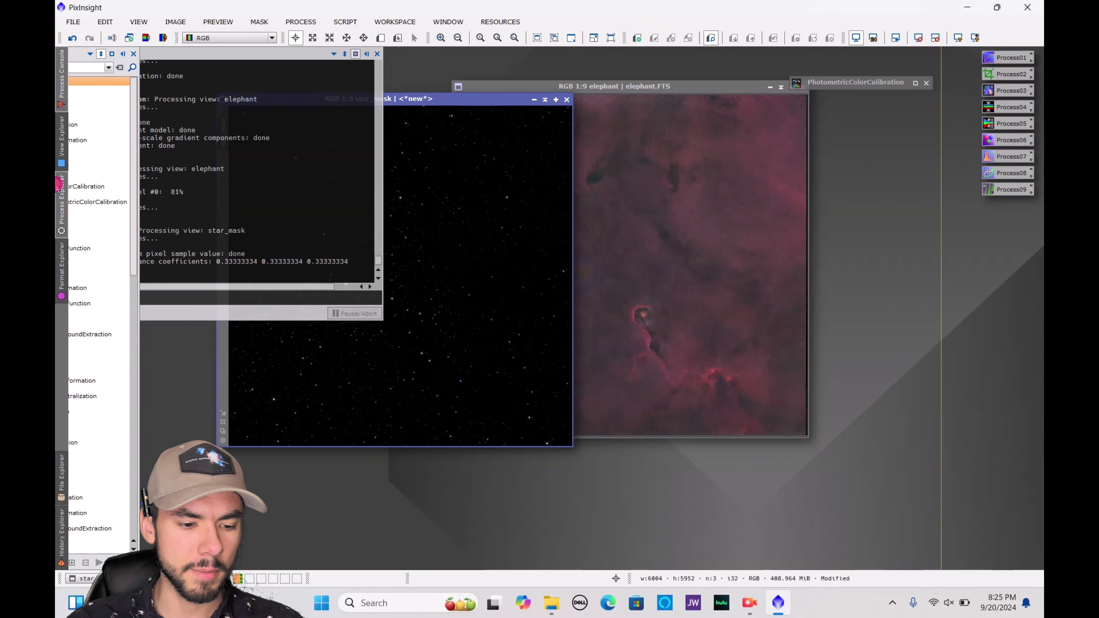
left_click(138, 68)
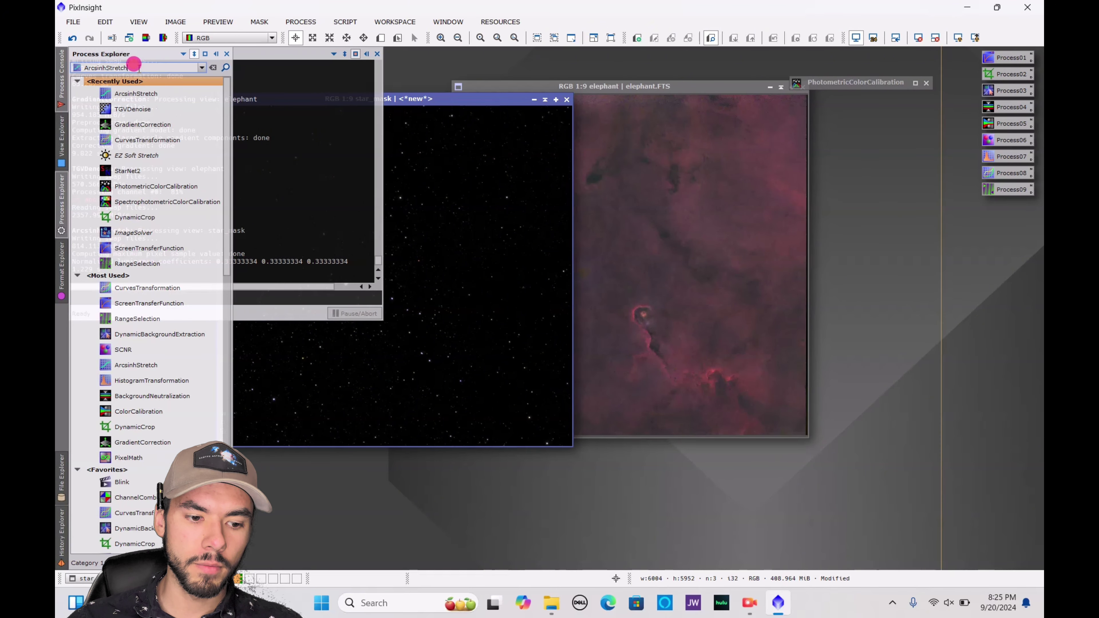
key("BackSpace")
key("BackSpace")
key("BackSpace")
key("BackSpace")
key("BackSpace")
key("BackSpace")
key("BackSpace")
key("BackSpace")
key("BackSpace")
key("BackSpace")
key("BackSpace")
key("BackSpace")
key("BackSpace")
key("BackSpace")
type("pixel")
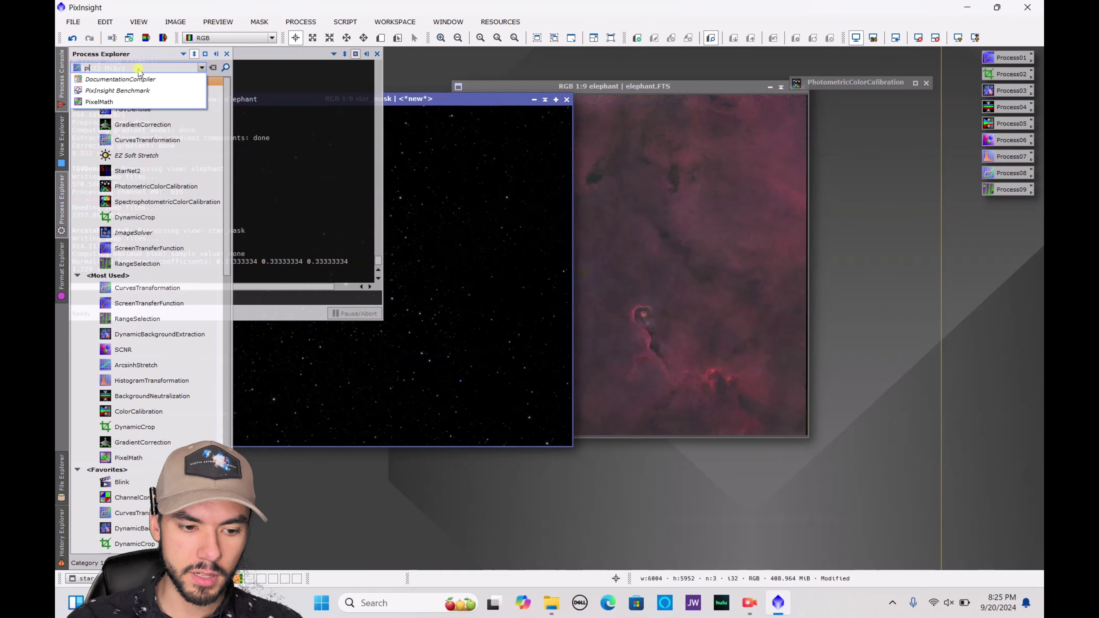
left_click(127, 80)
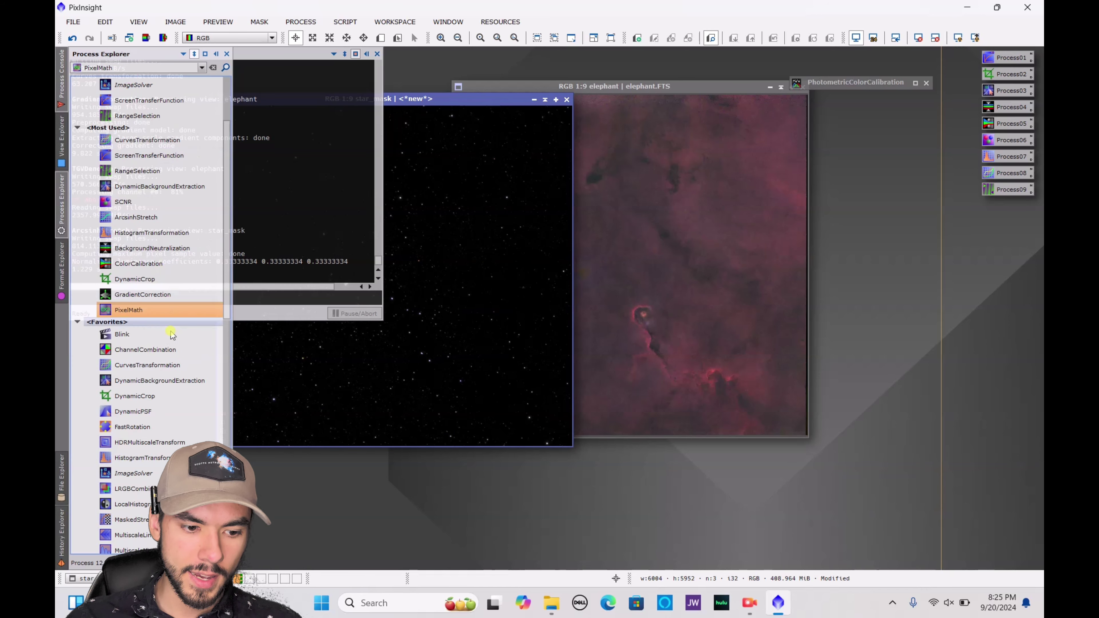
double_click(130, 310)
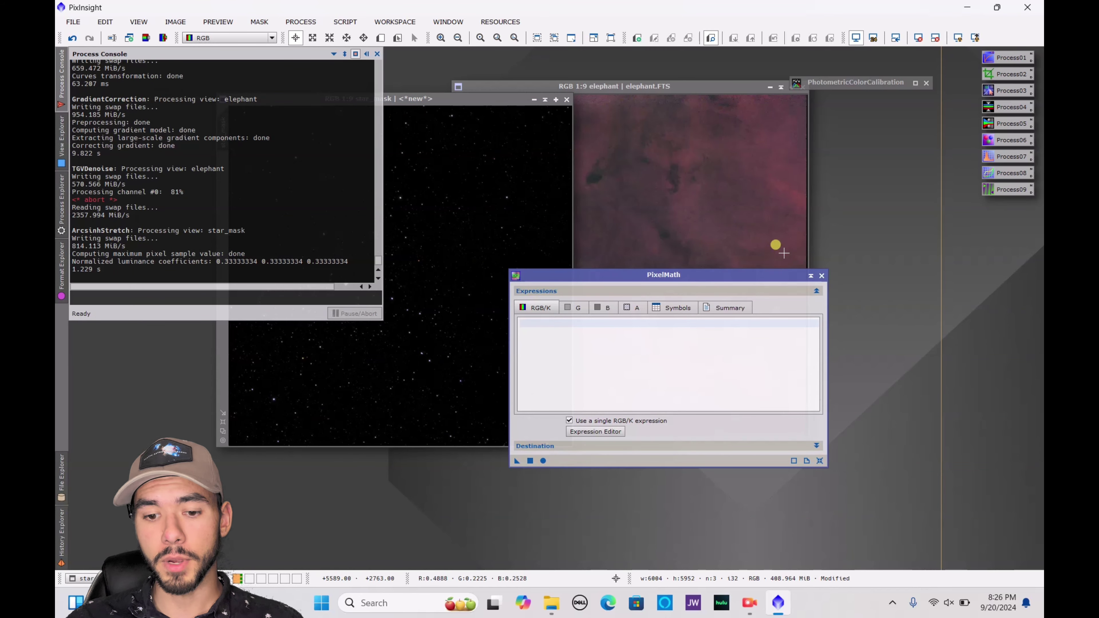
left_click_drag(647, 275, 543, 50)
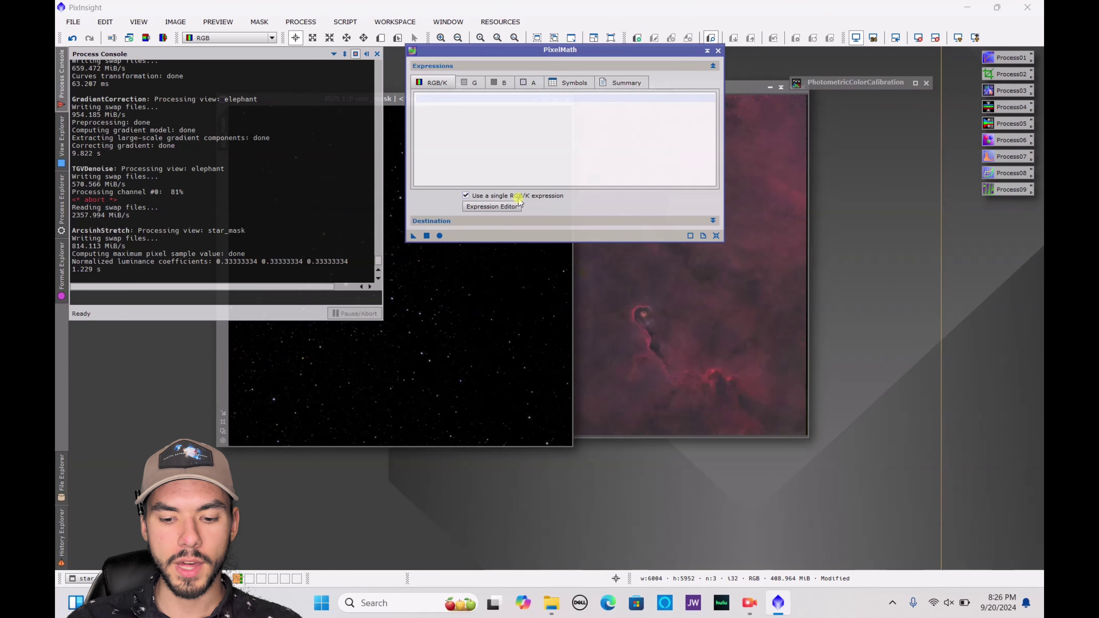
Build the RGB/K expression 'elephant + star_mask' in the Expression Editor and confirm it
left_click(502, 206)
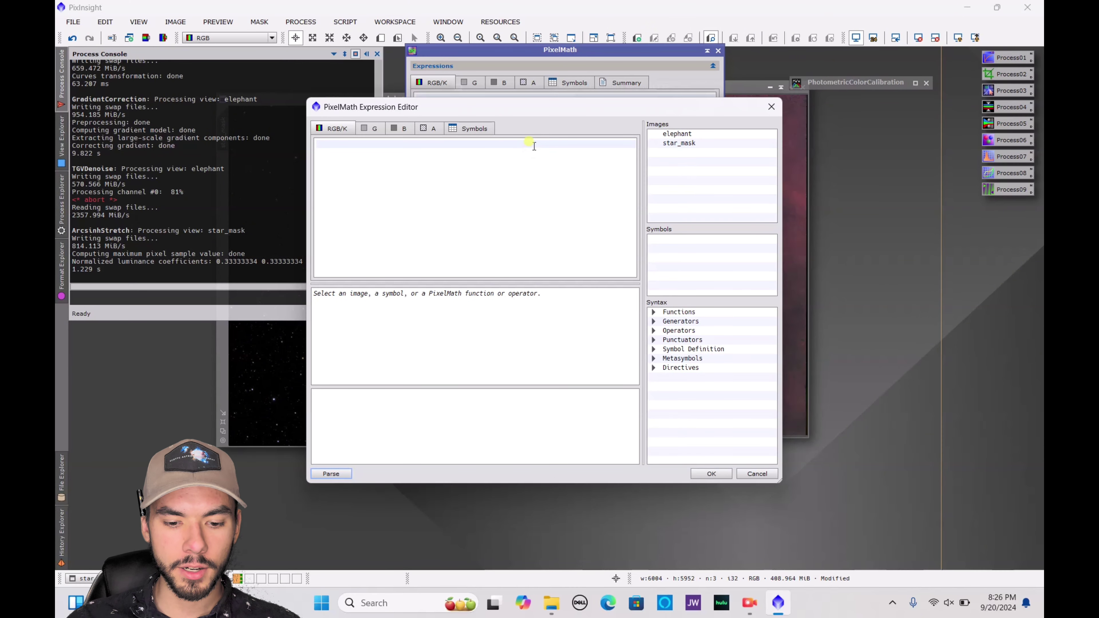
left_click(536, 144)
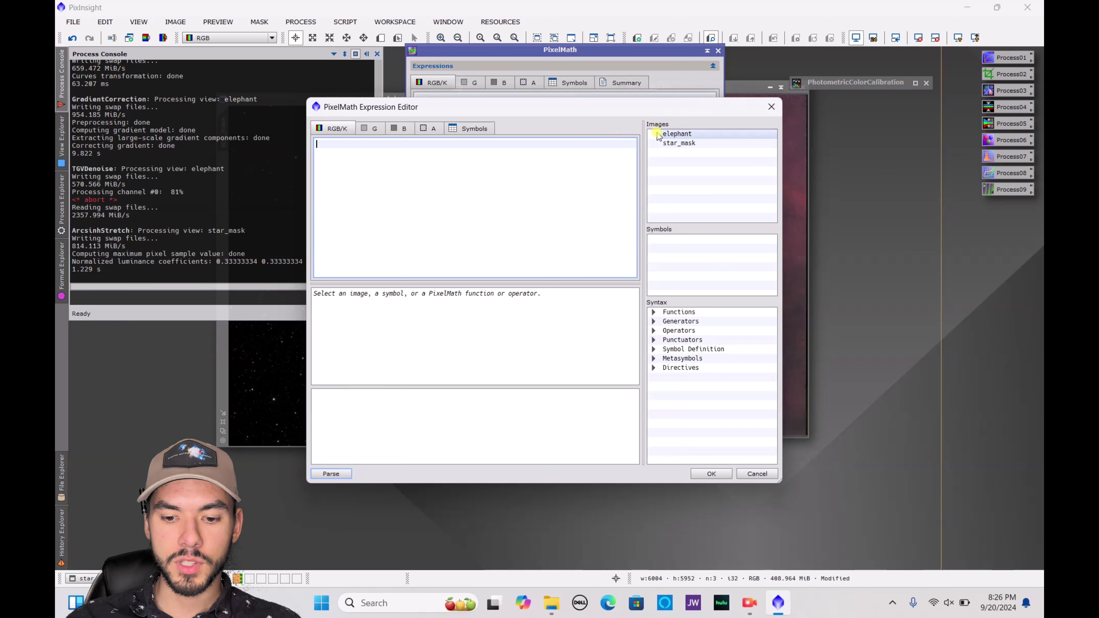
left_click(666, 134)
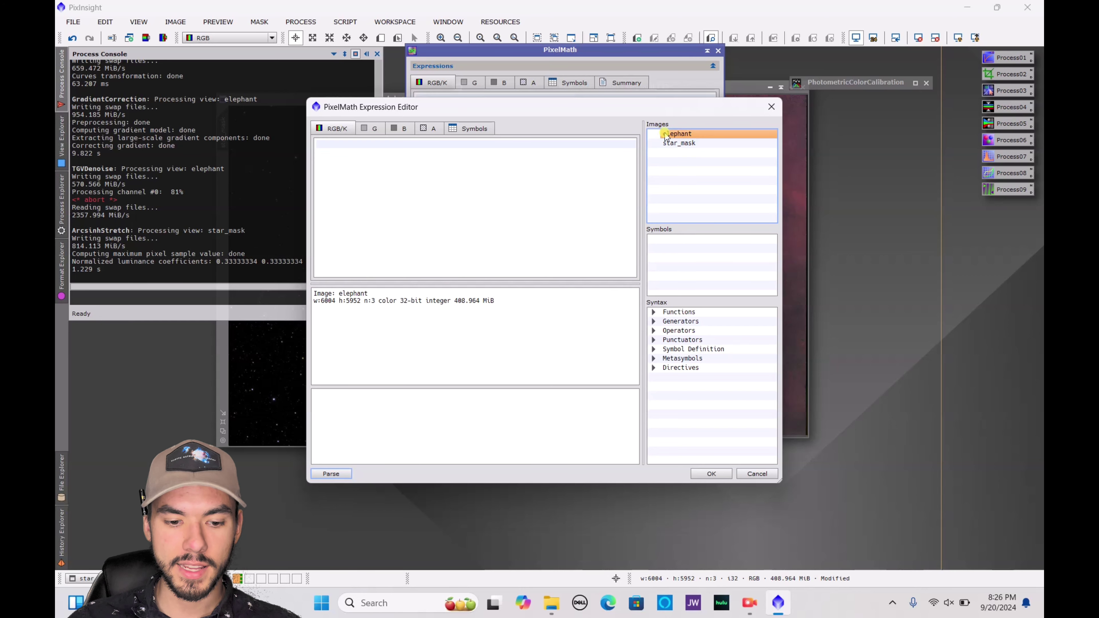
double_click(674, 135)
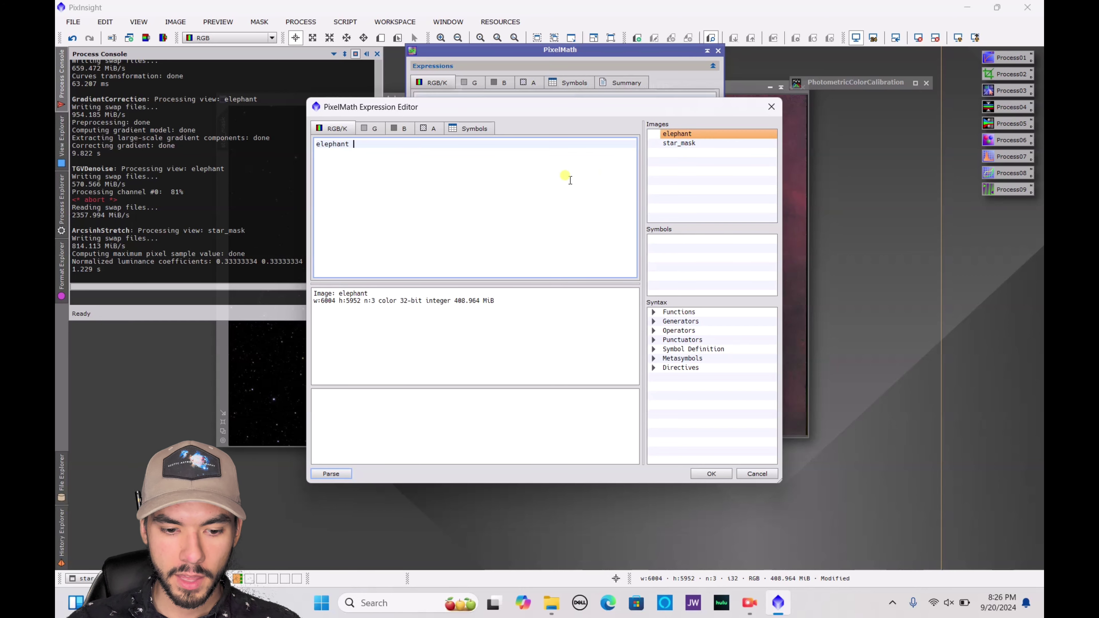
type("+")
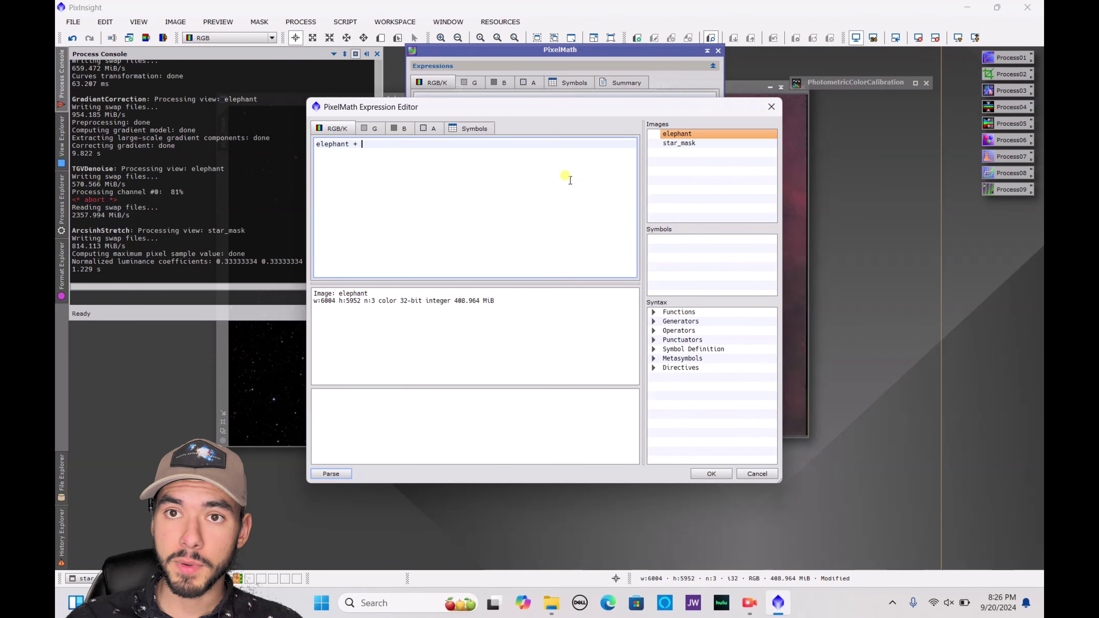
double_click(698, 134)
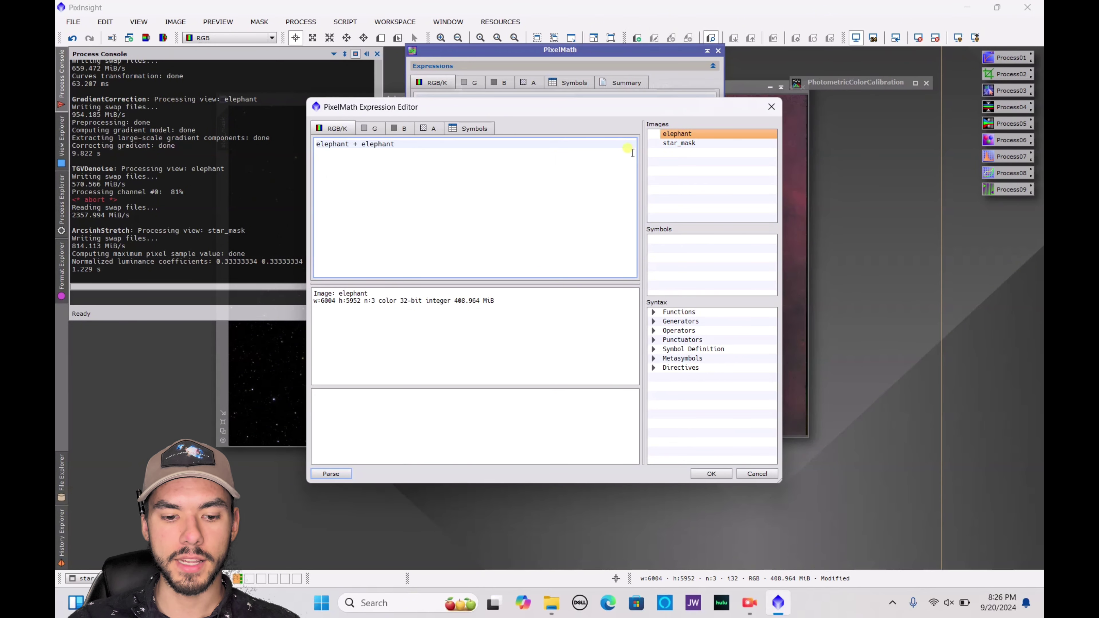
key("BackSpace")
key("BackSpace")
key("BackSpace")
key("BackSpace")
key("BackSpace")
key("BackSpace")
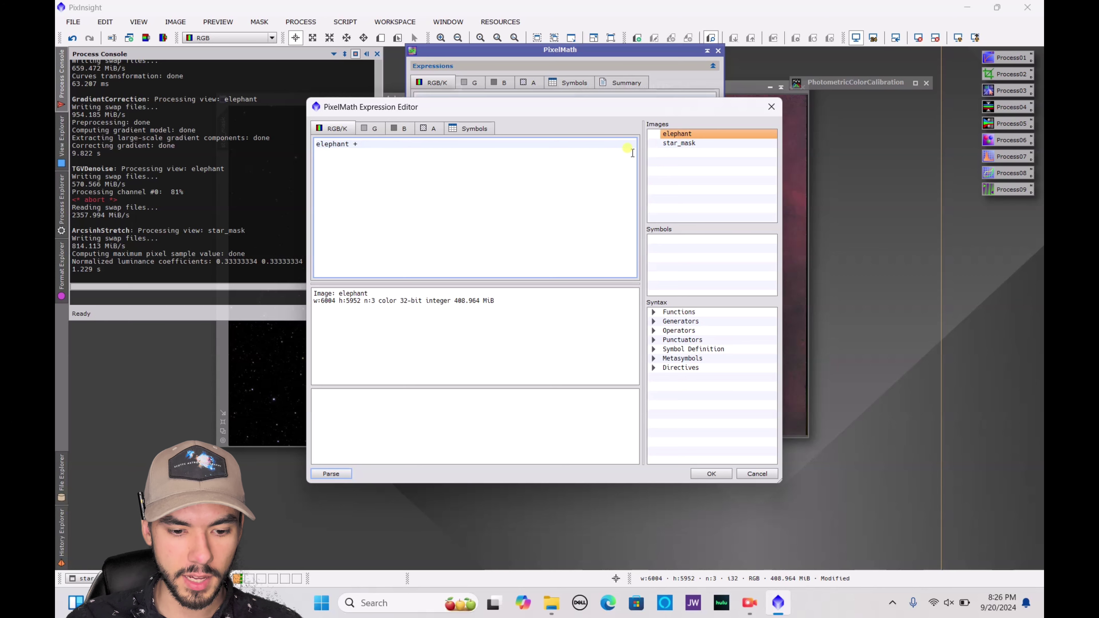
left_click(671, 145)
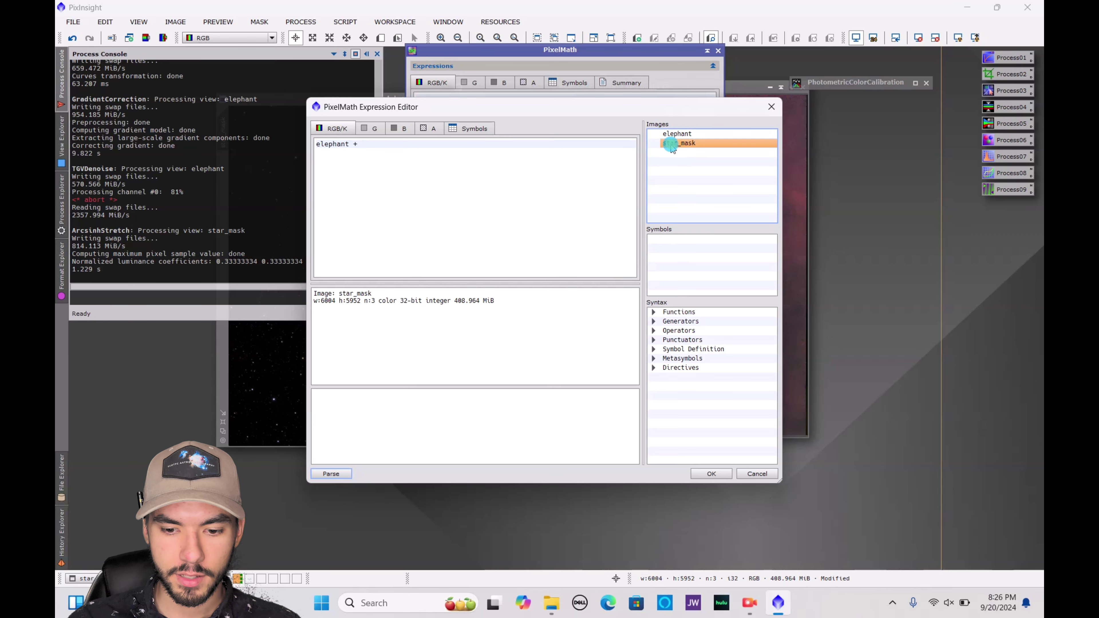
double_click(672, 145)
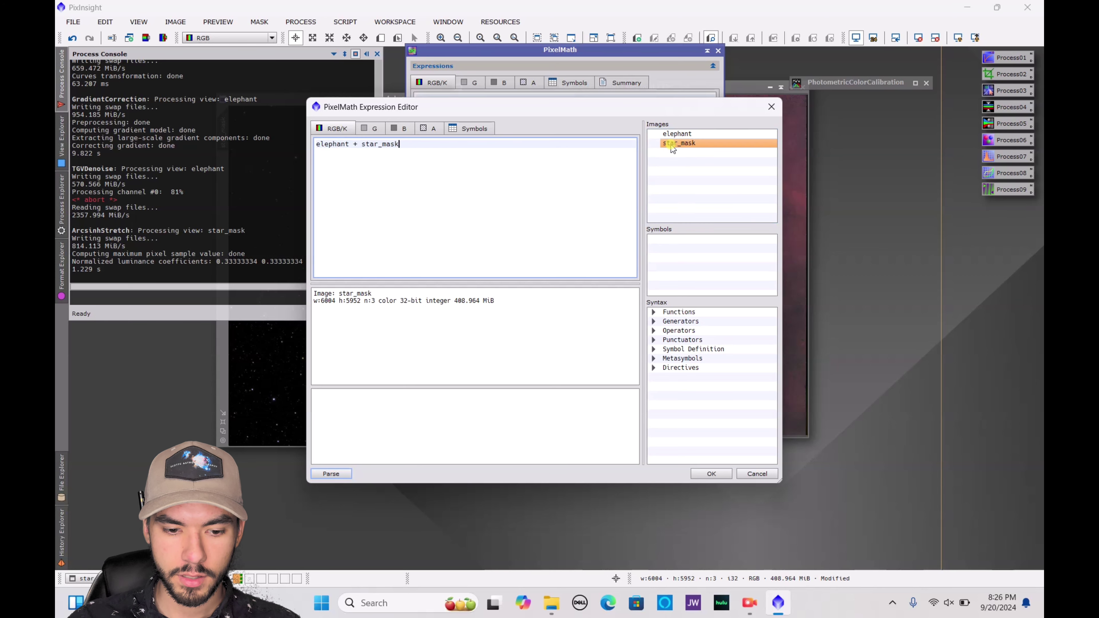
left_click(706, 471)
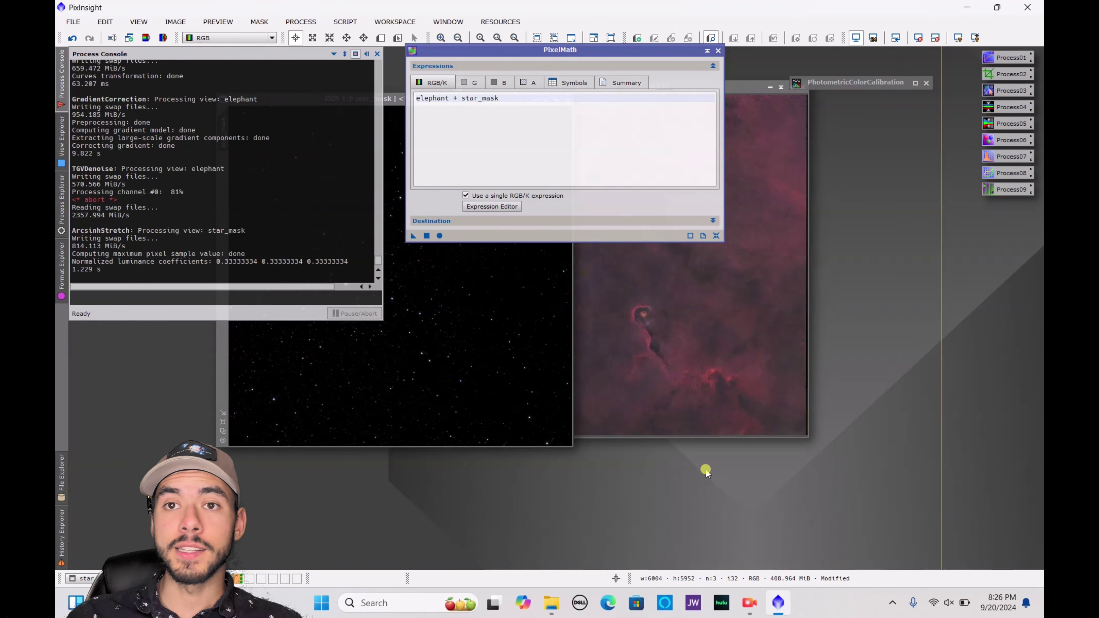
Output PixelMath to a new image, creating Image07, then close PixelMath and bring Image07 forward
left_click(712, 221)
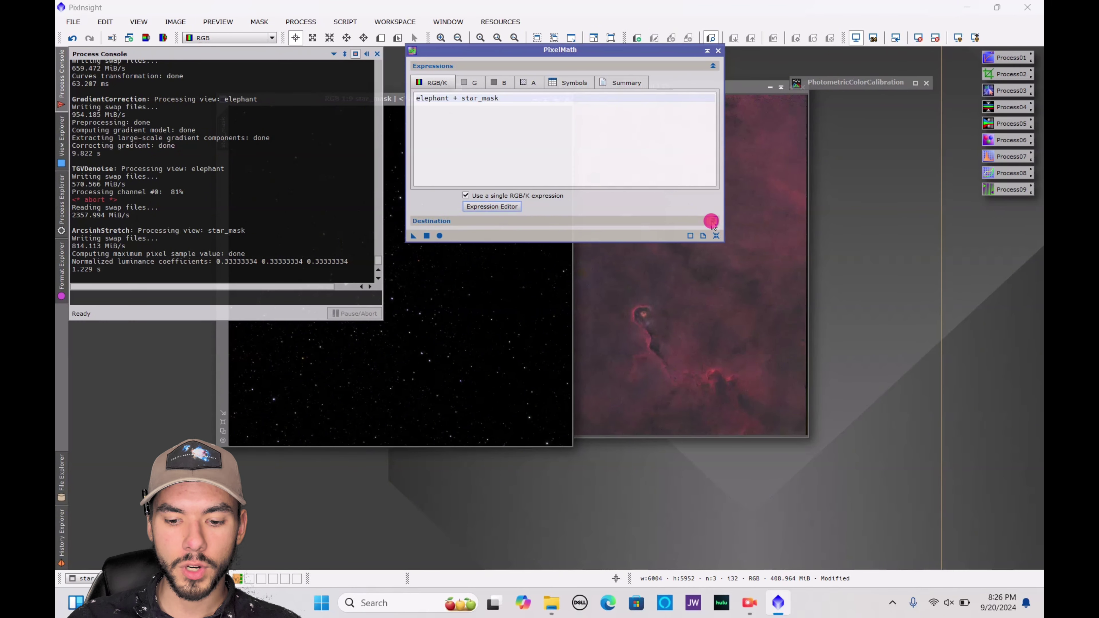
left_click(479, 324)
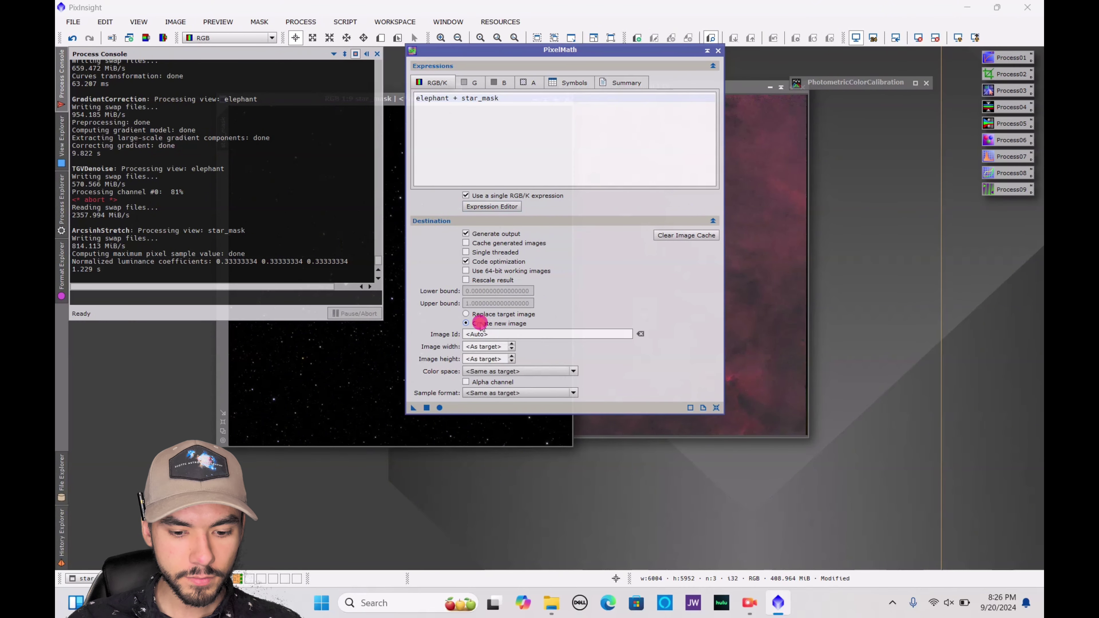
left_click(427, 408)
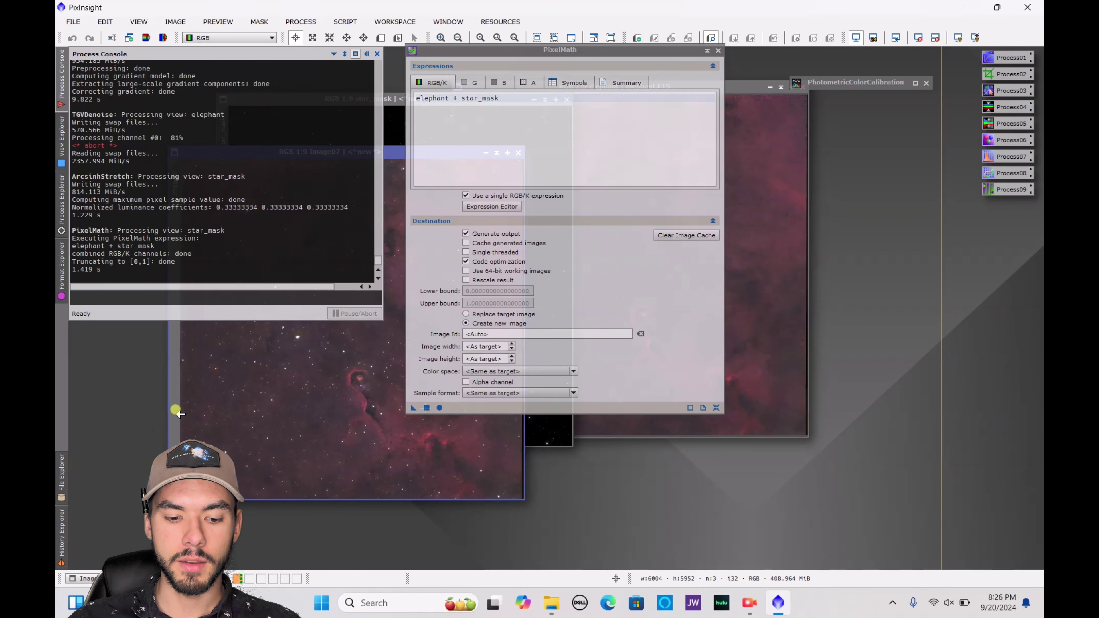
left_click_drag(173, 409, 550, 398)
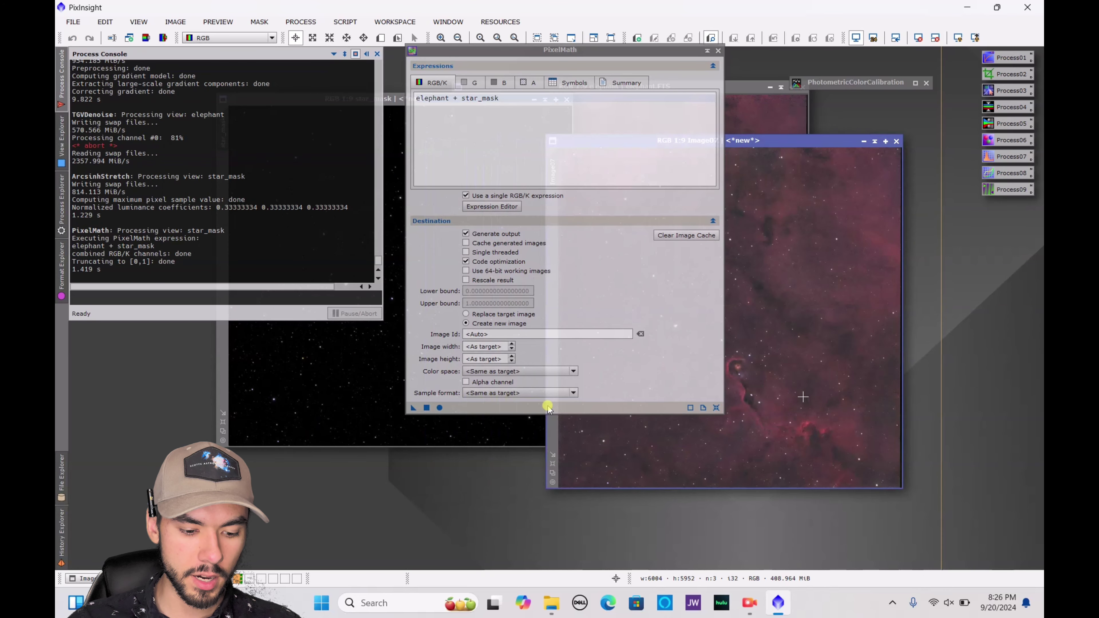
left_click(719, 51)
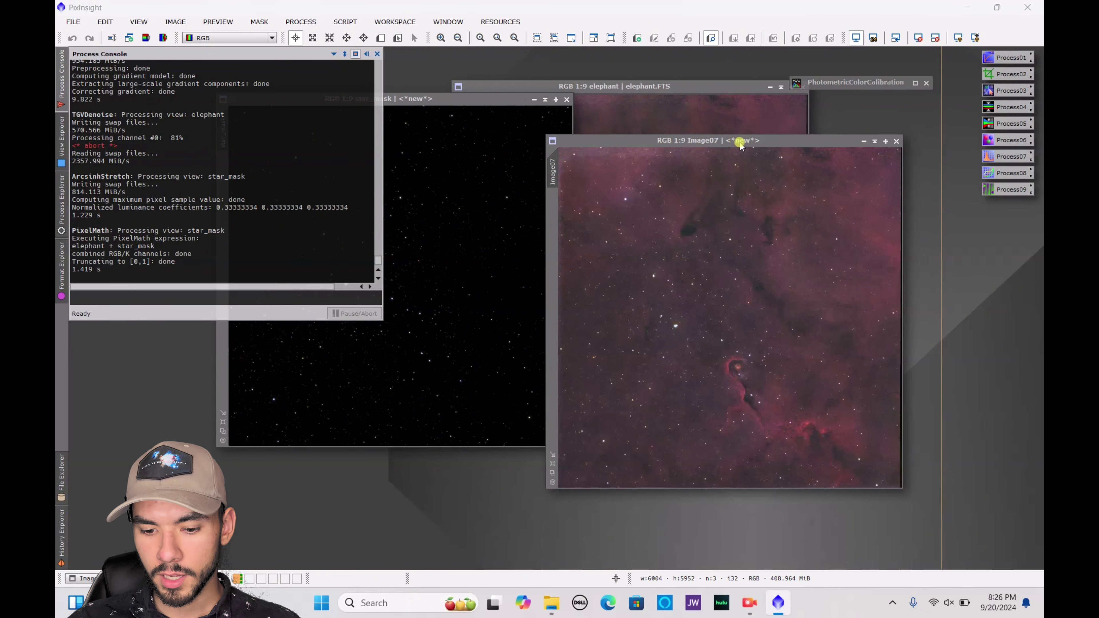
left_click_drag(740, 144, 631, 82)
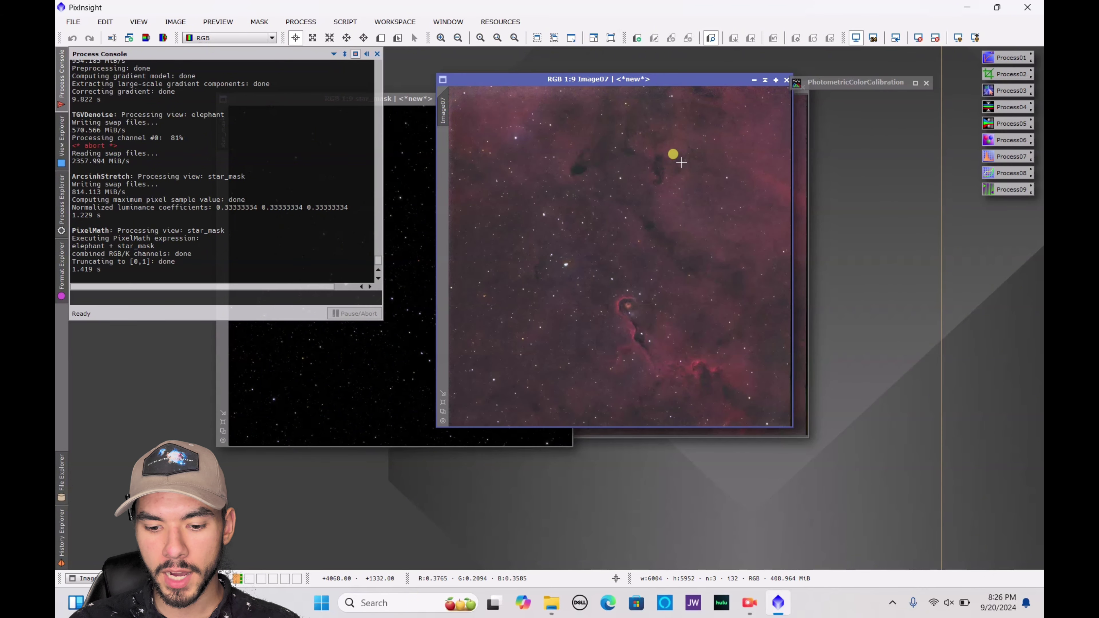